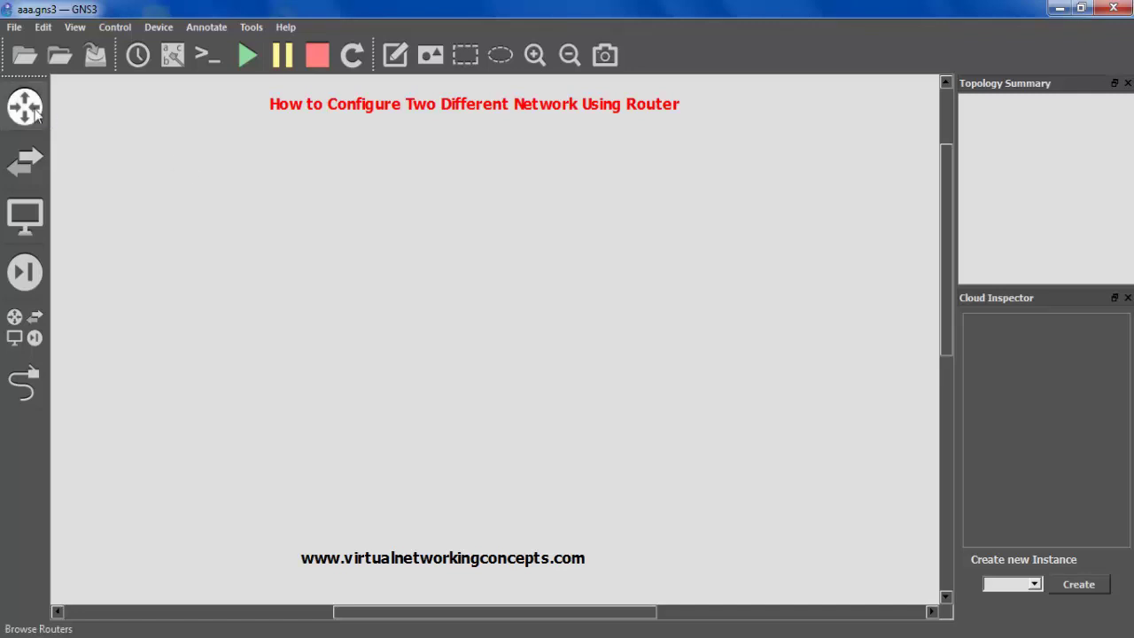
Step: Place a c3600 router near the top centre and two Ethernet hubs below it
left_click(24, 106)
left_click_drag(89, 137, 266, 176)
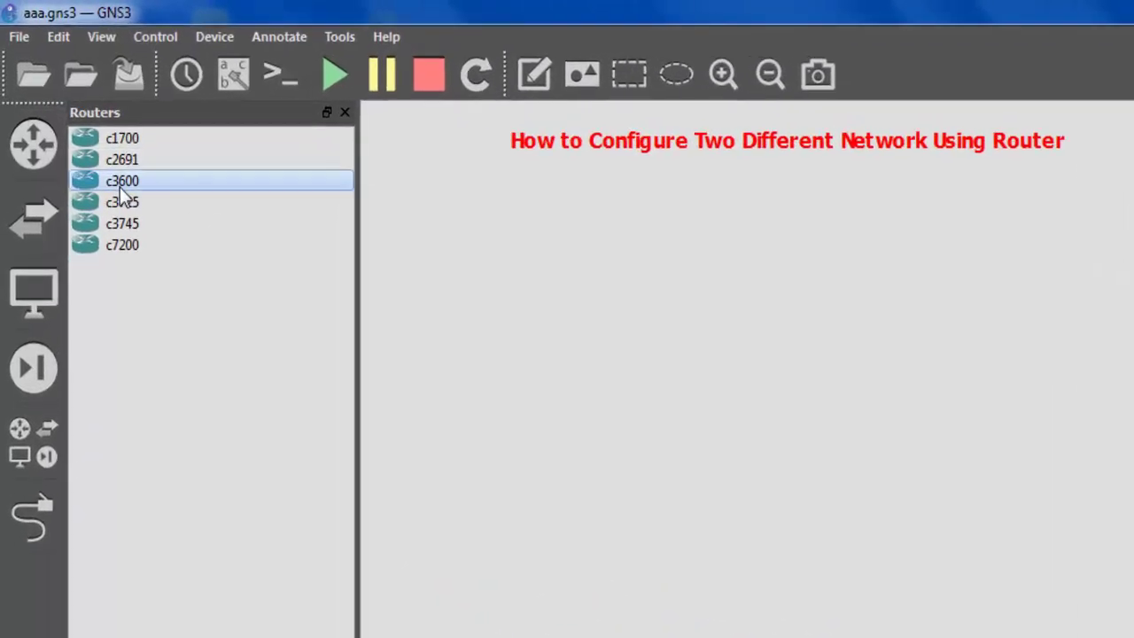
left_click_drag(783, 264, 783, 264)
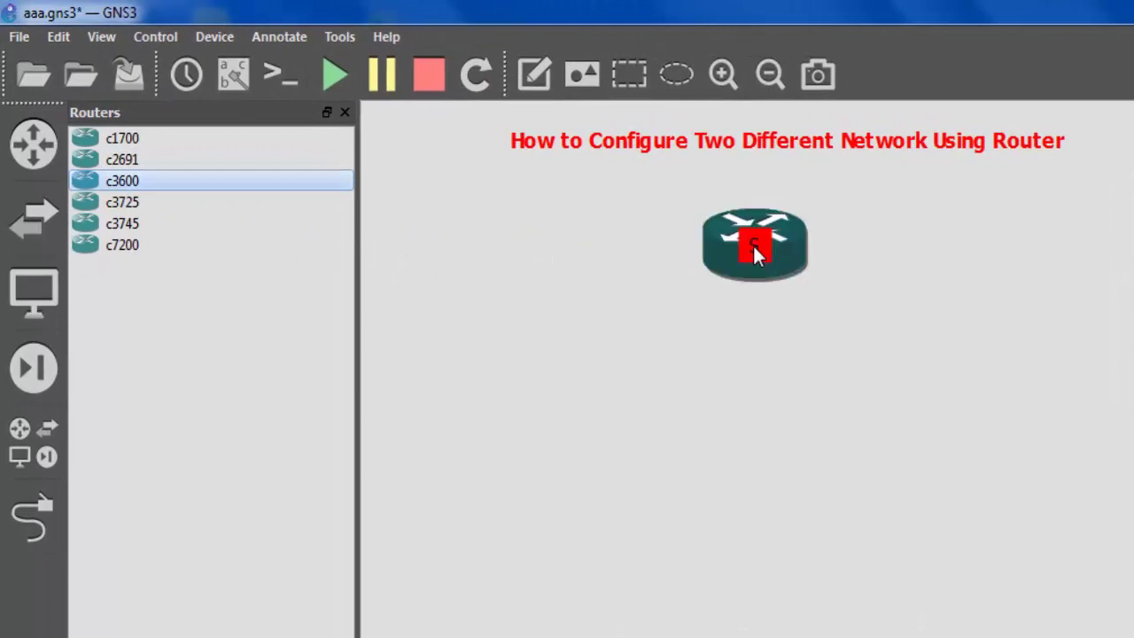
left_click(20, 229)
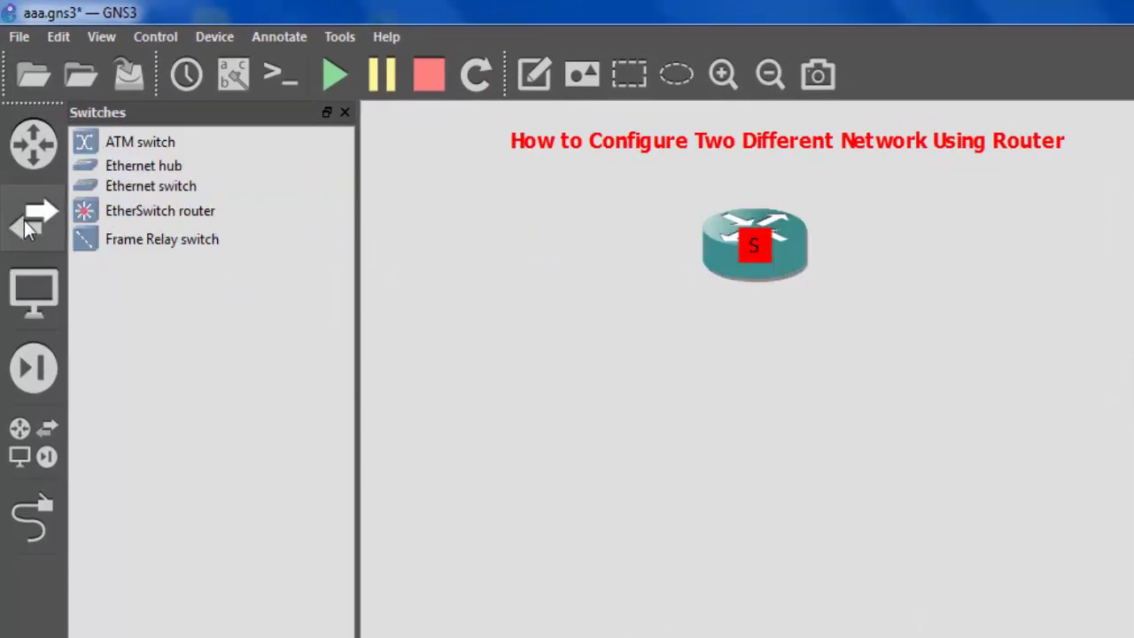
left_click_drag(122, 169, 553, 468)
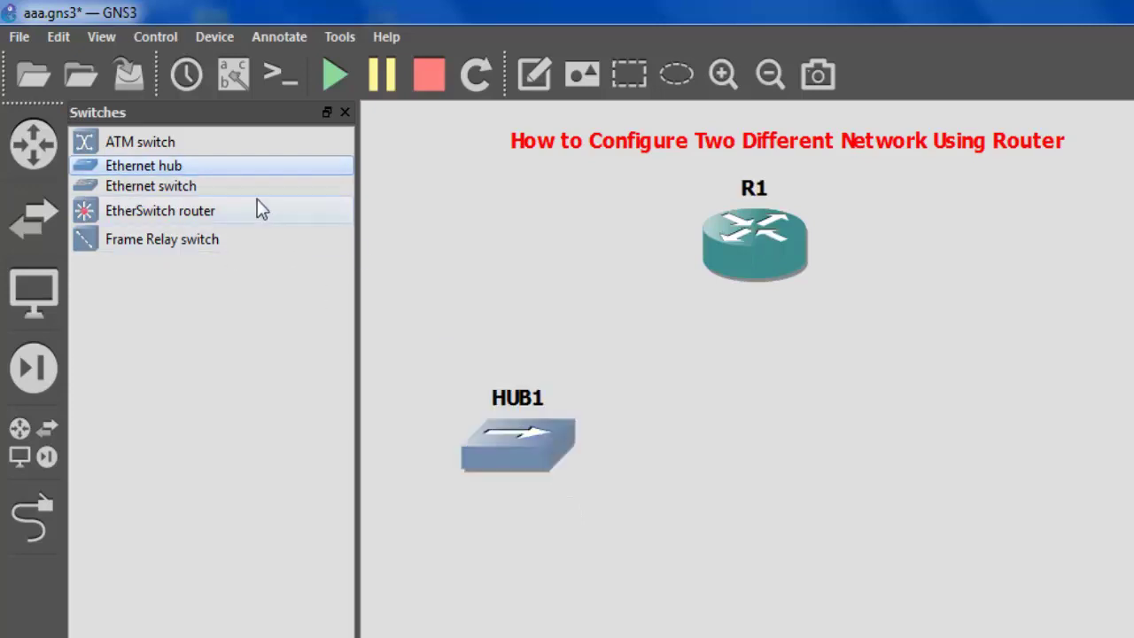
left_click_drag(203, 166, 937, 443)
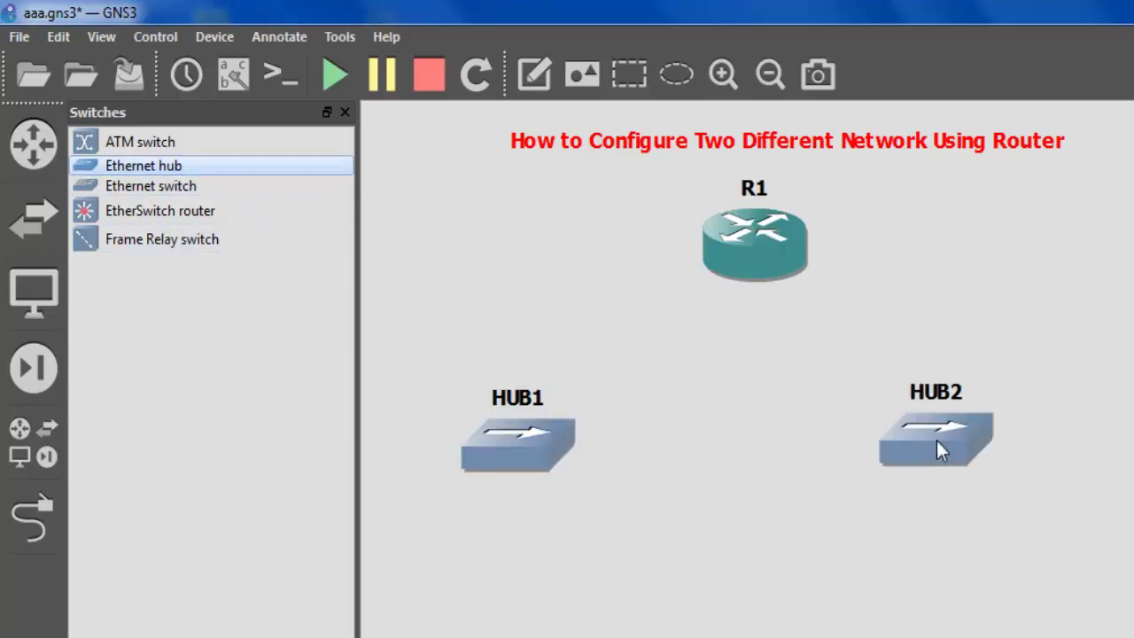
left_click(36, 226)
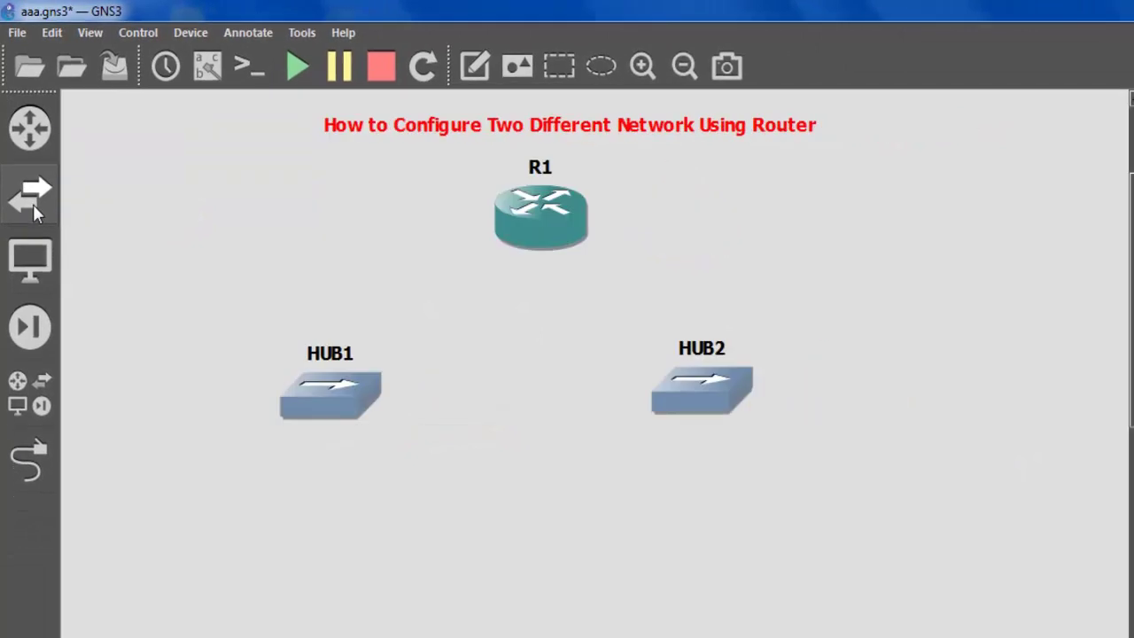
Step: Add two VPCS computers below HUB1 and HUB2, leaving everything uncabled
left_click(30, 273)
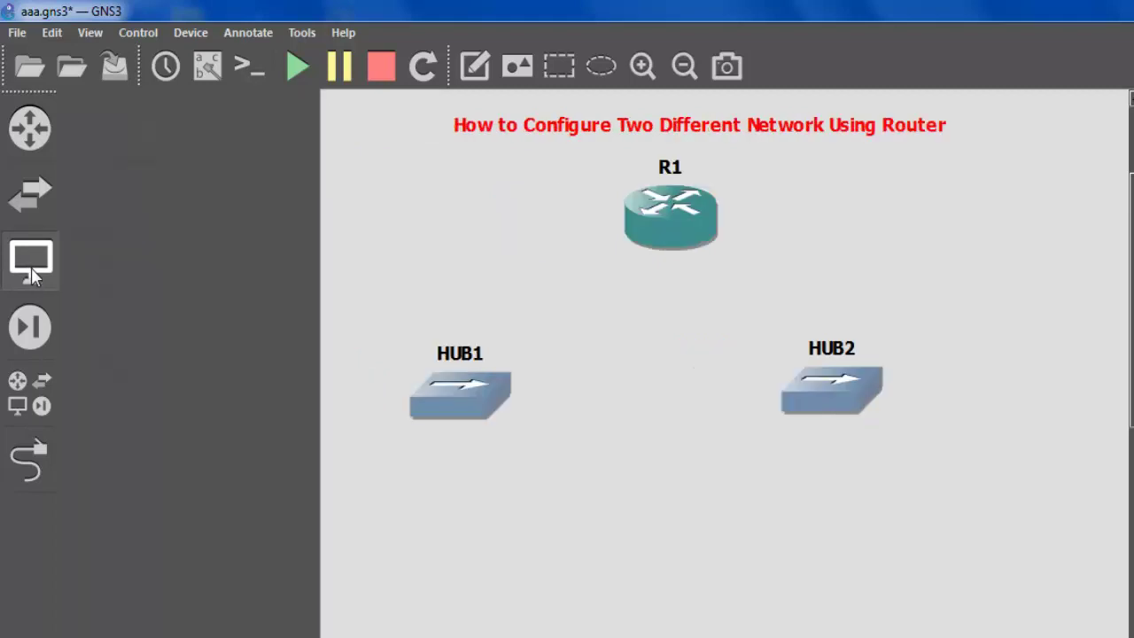
left_click_drag(185, 217, 452, 615)
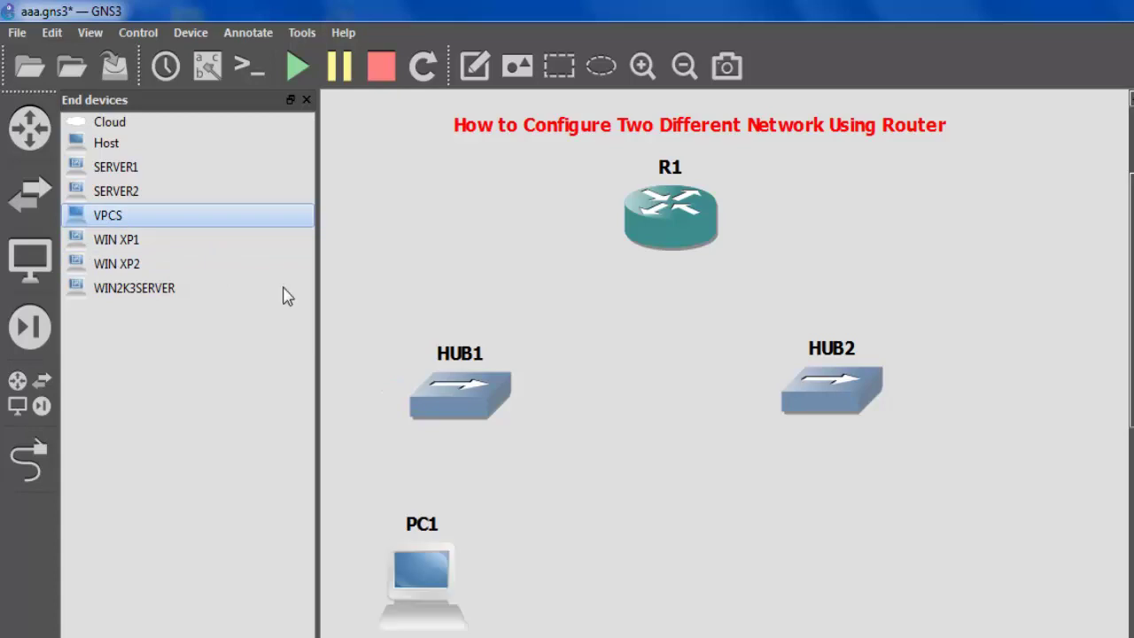
left_click_drag(110, 221, 893, 610)
left_click(34, 479)
left_click(693, 238)
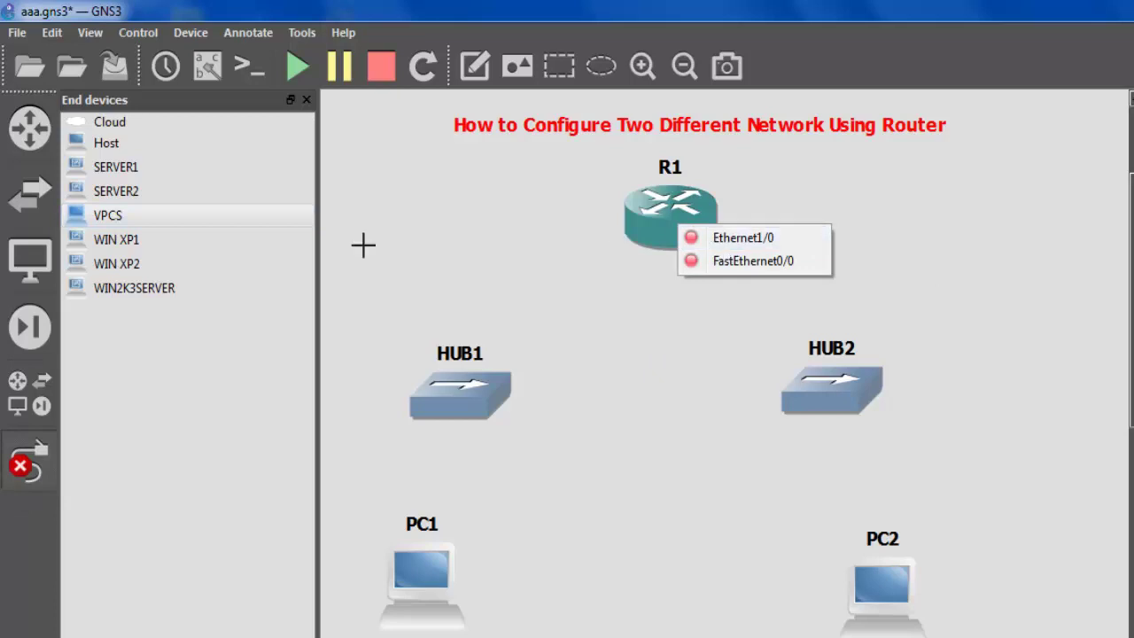
left_click(28, 460)
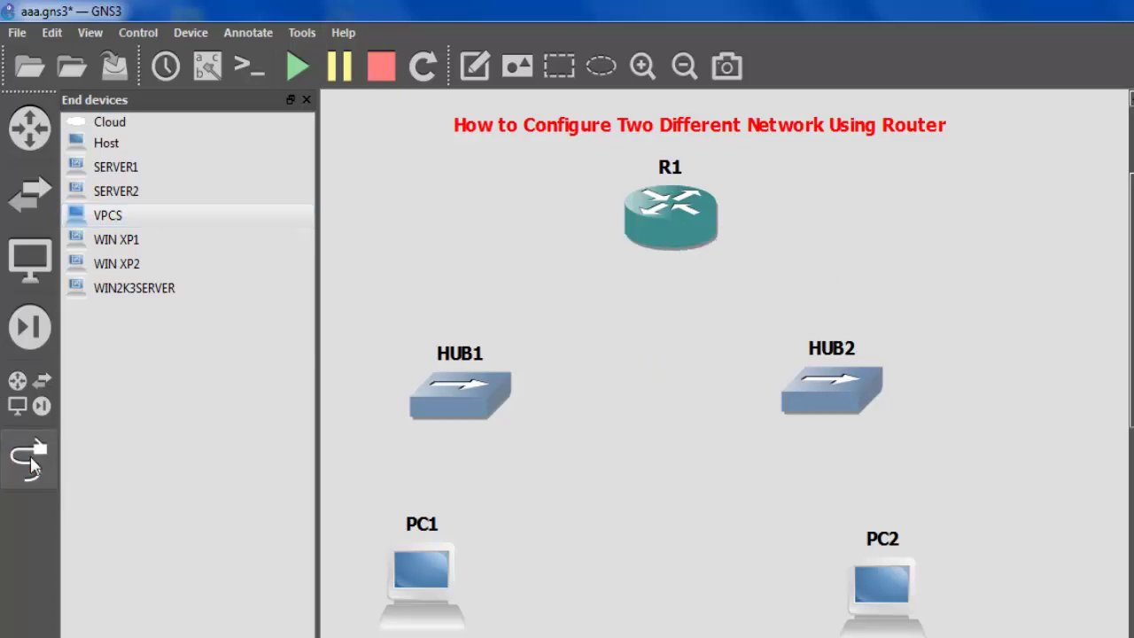
Step: Change R1's slot 1 adapter from NM-1E to NM-1FE-TX
right_click(669, 241)
left_click(690, 249)
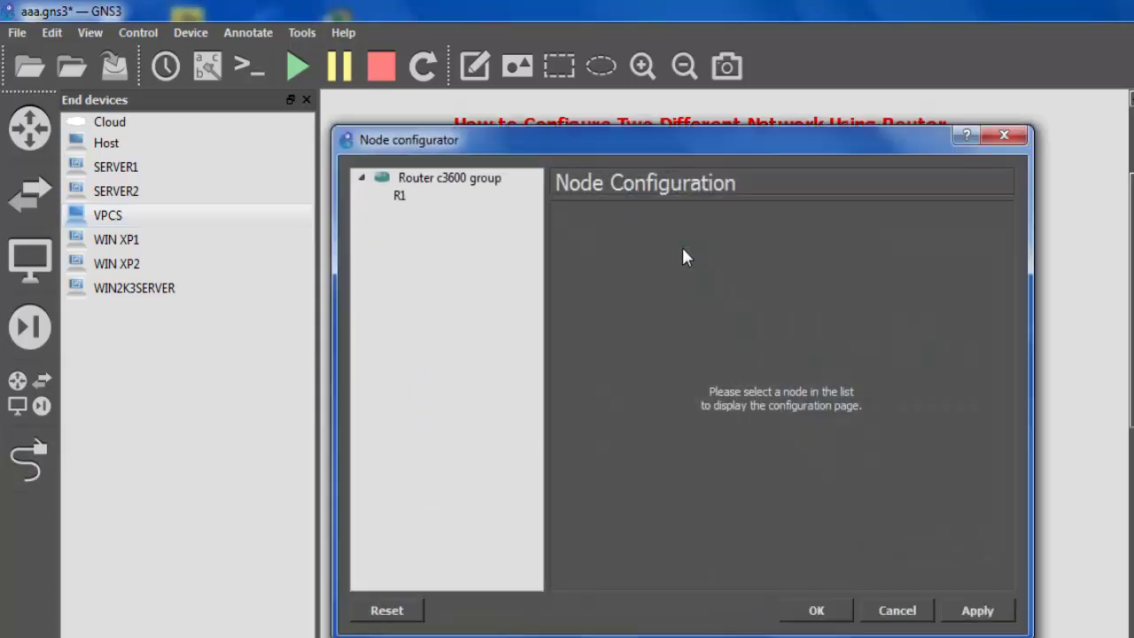
left_click(454, 200)
left_click(784, 221)
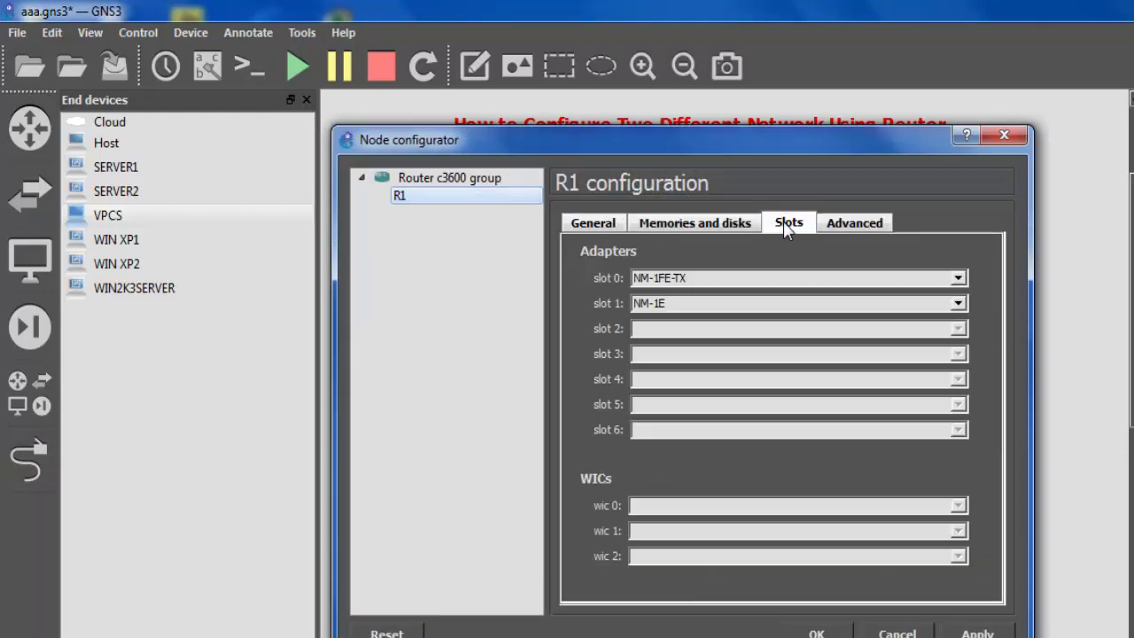
left_click(706, 304)
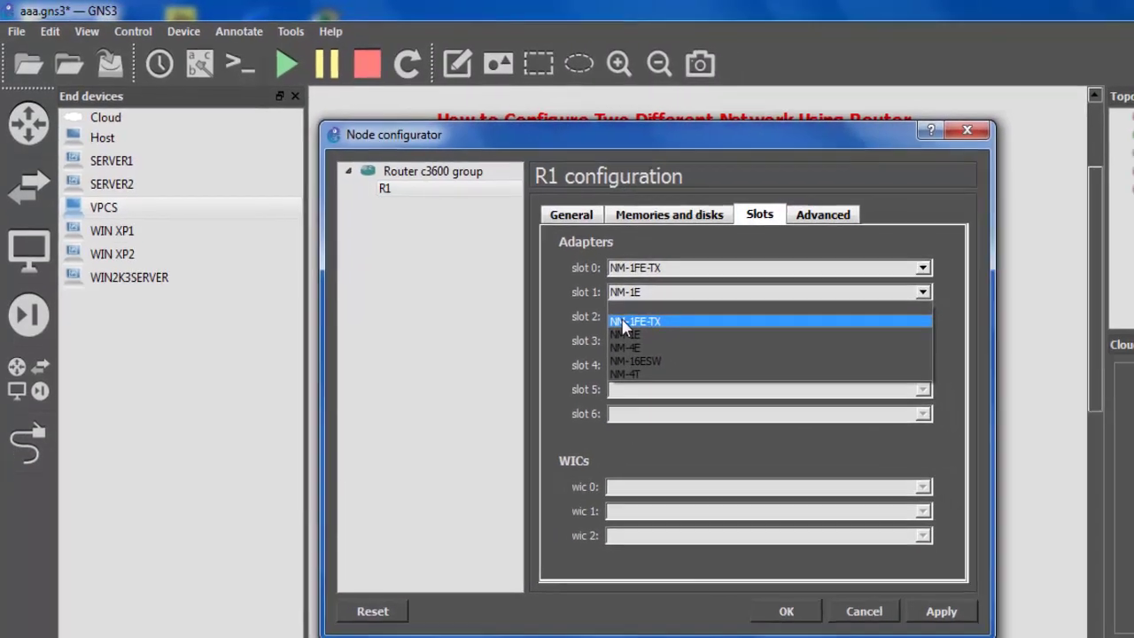
left_click(647, 334)
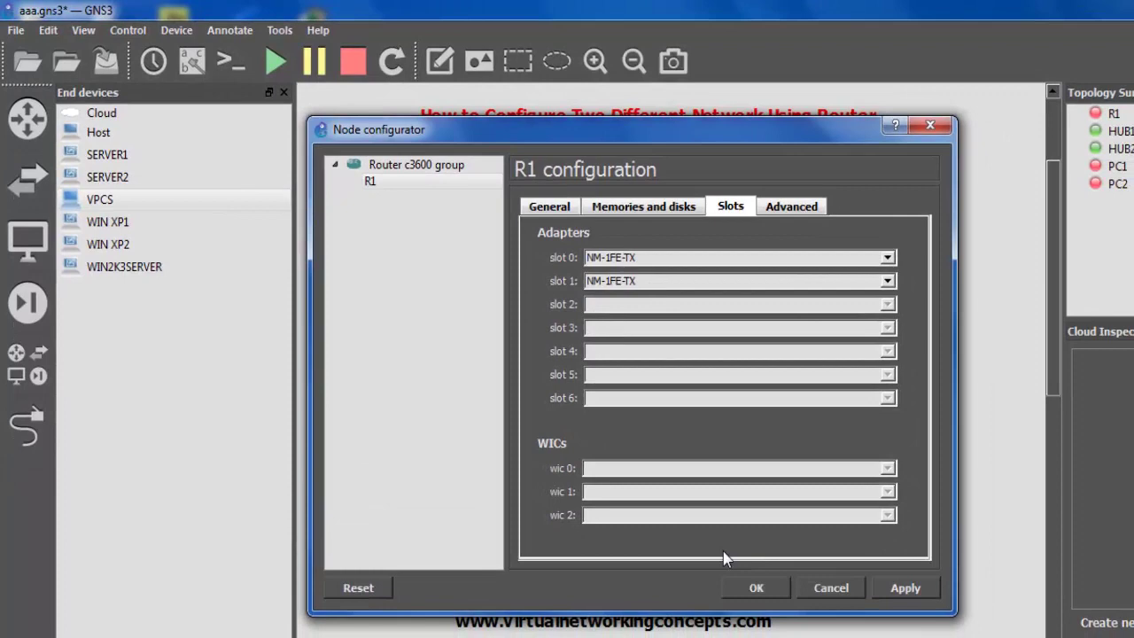
left_click(752, 587)
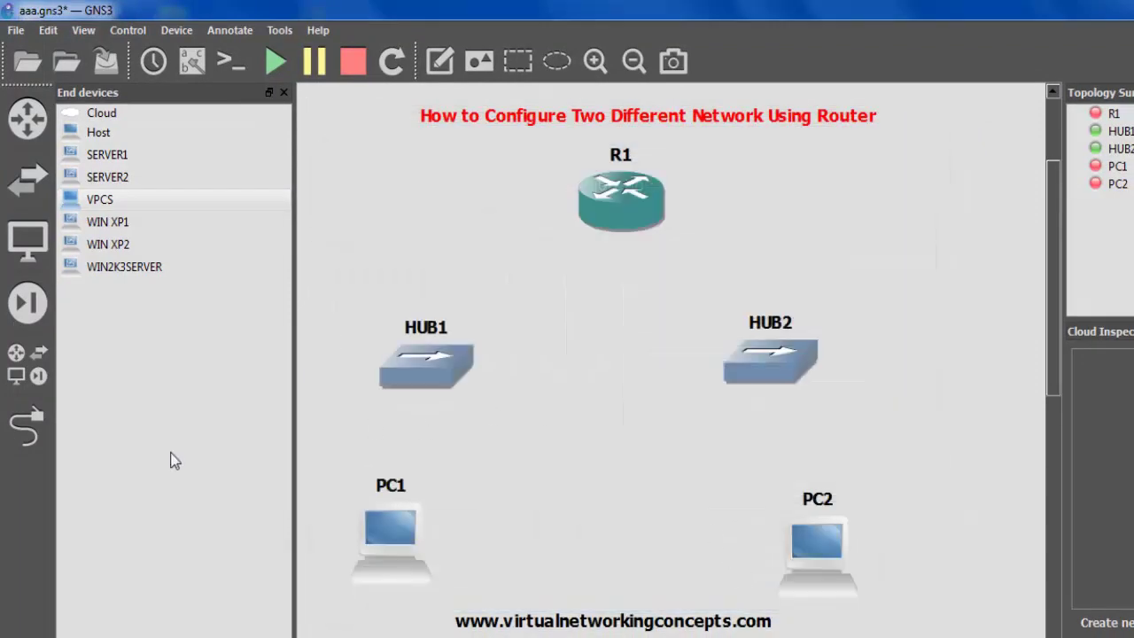
left_click(27, 427)
Step: Cable R1 FastEthernet0/0 to HUB1 port 1, and HUB1 to PC1's Ethernet0
left_click(624, 216)
left_click(625, 214)
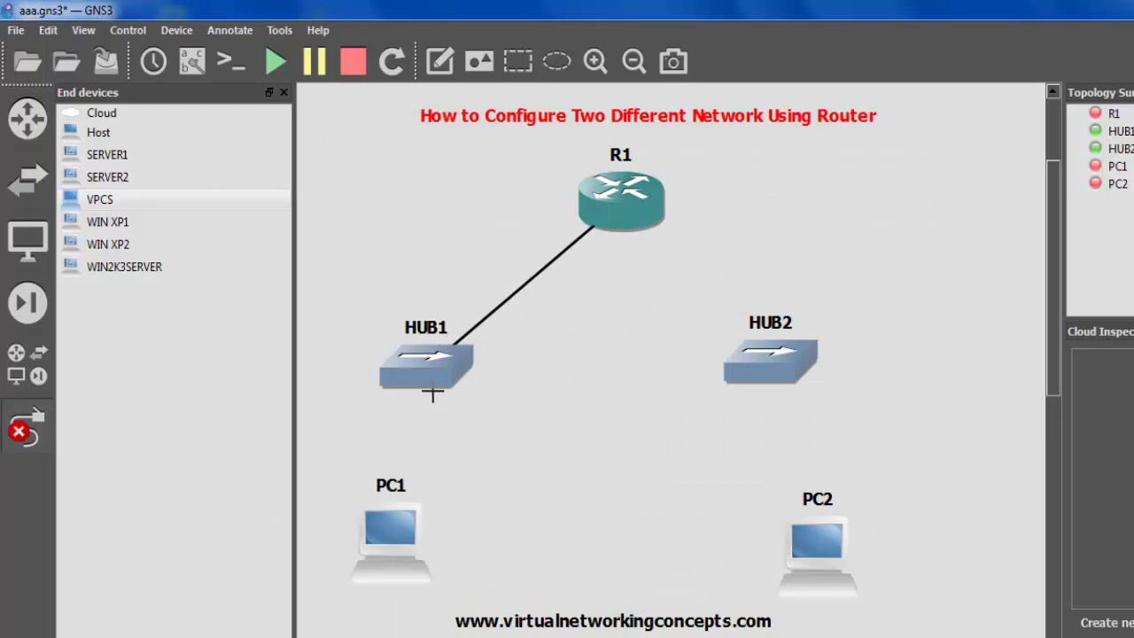
left_click(423, 379)
left_click(453, 390)
left_click(423, 376)
left_click(454, 409)
left_click(397, 511)
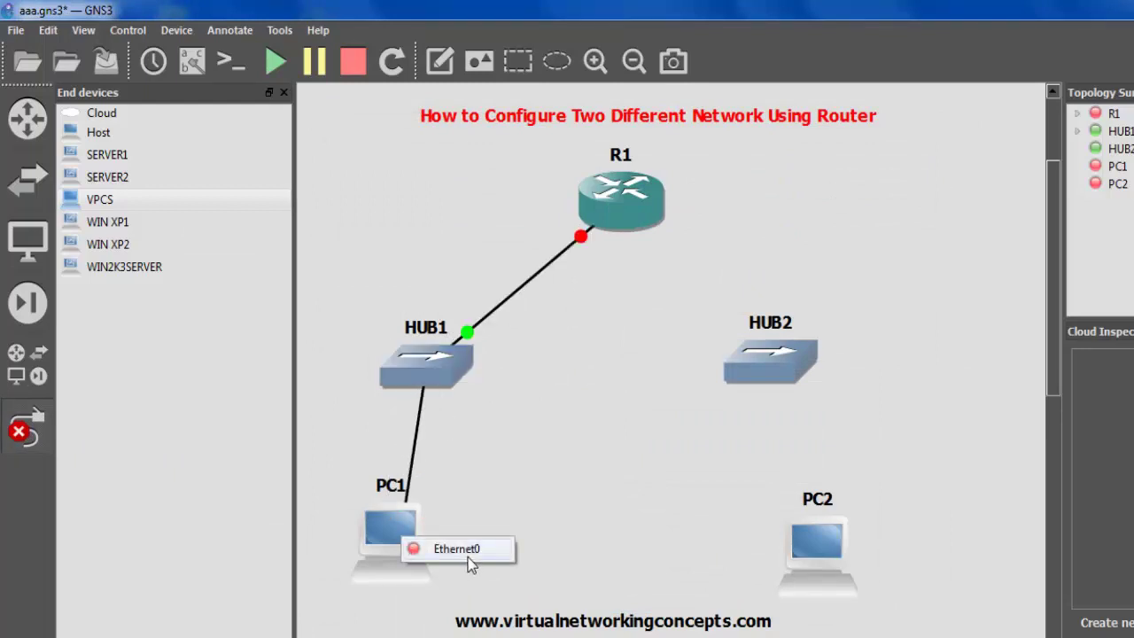
left_click(470, 562)
Step: Cable R1 FastEthernet1/0 to HUB2, HUB2 port 2 to PC2, and start all devices
left_click(658, 218)
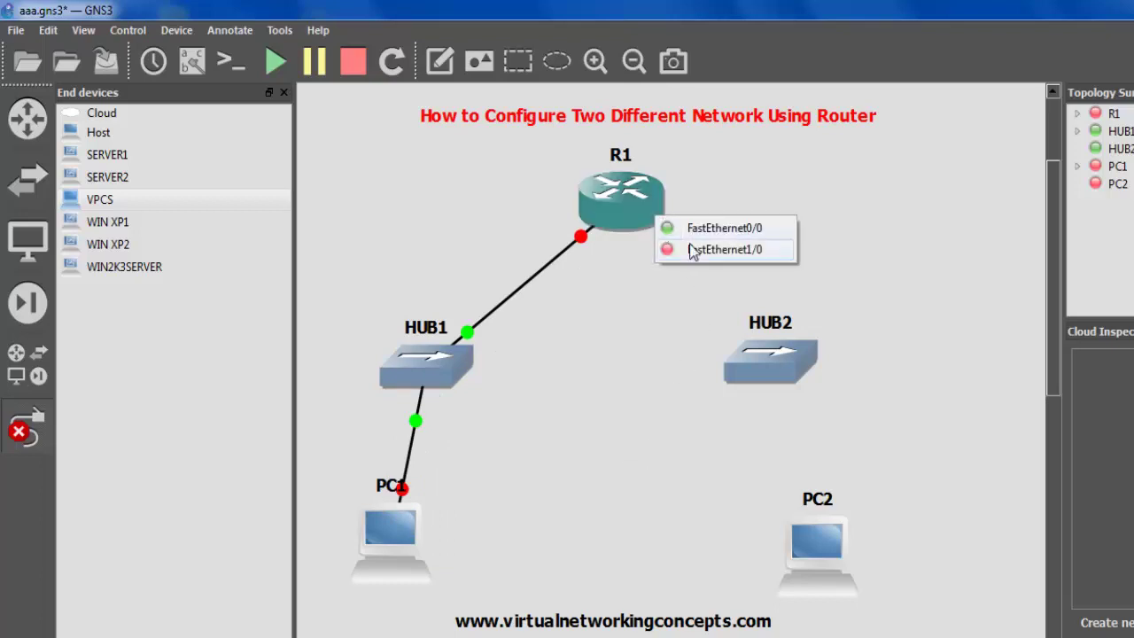
left_click(696, 251)
left_click(780, 362)
left_click(810, 390)
left_click(775, 381)
left_click(777, 383)
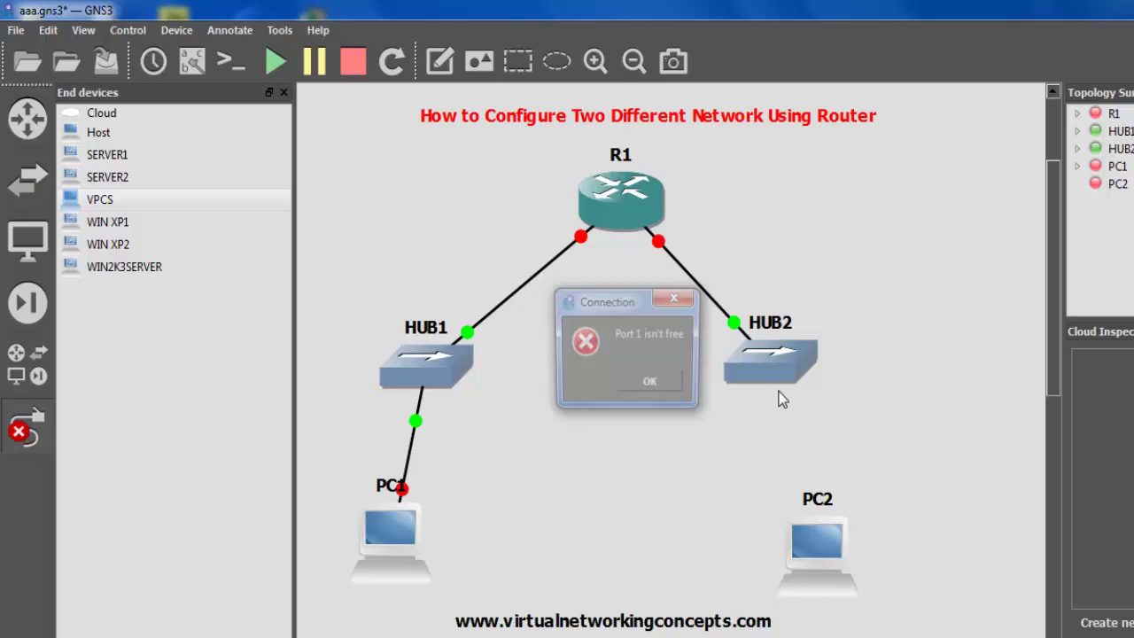
left_click(662, 386)
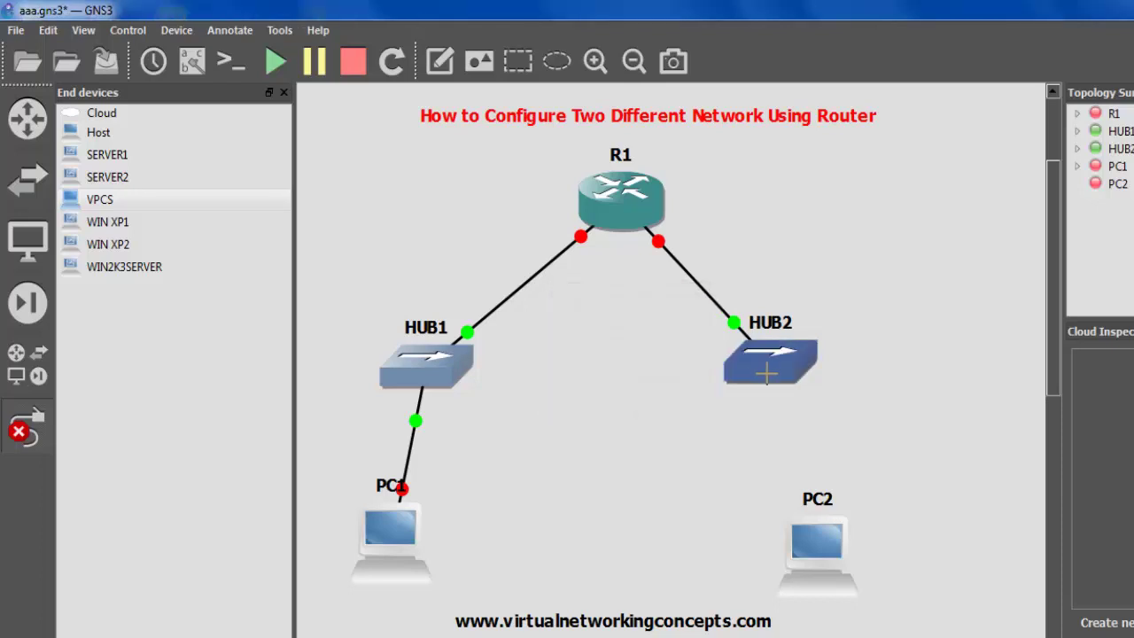
left_click(766, 373)
left_click(784, 390)
left_click(824, 530)
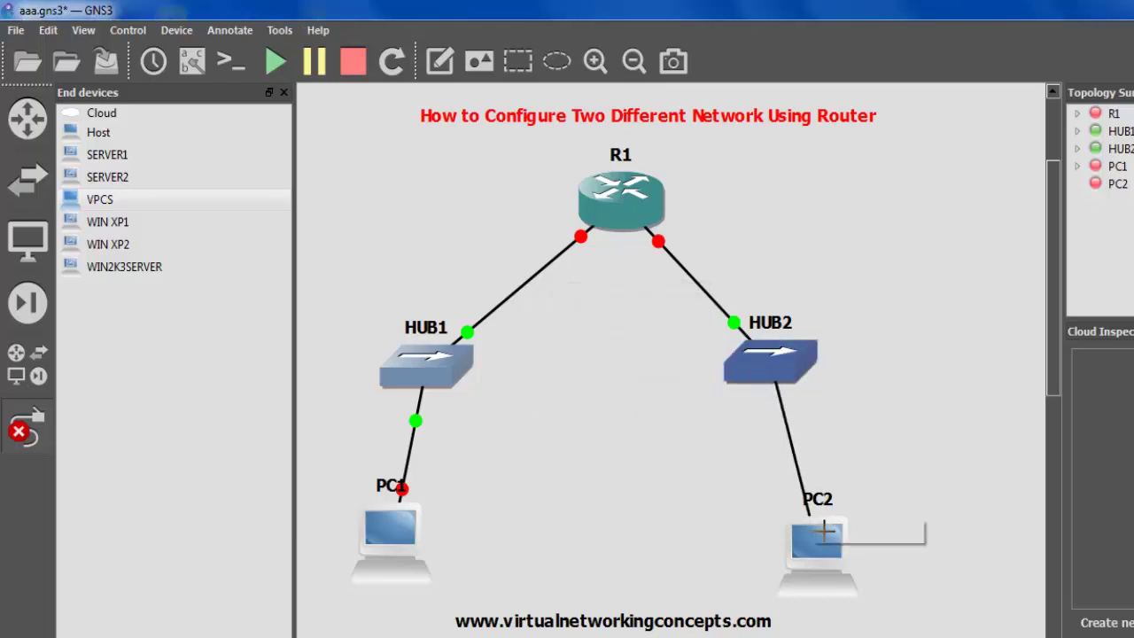
left_click(829, 532)
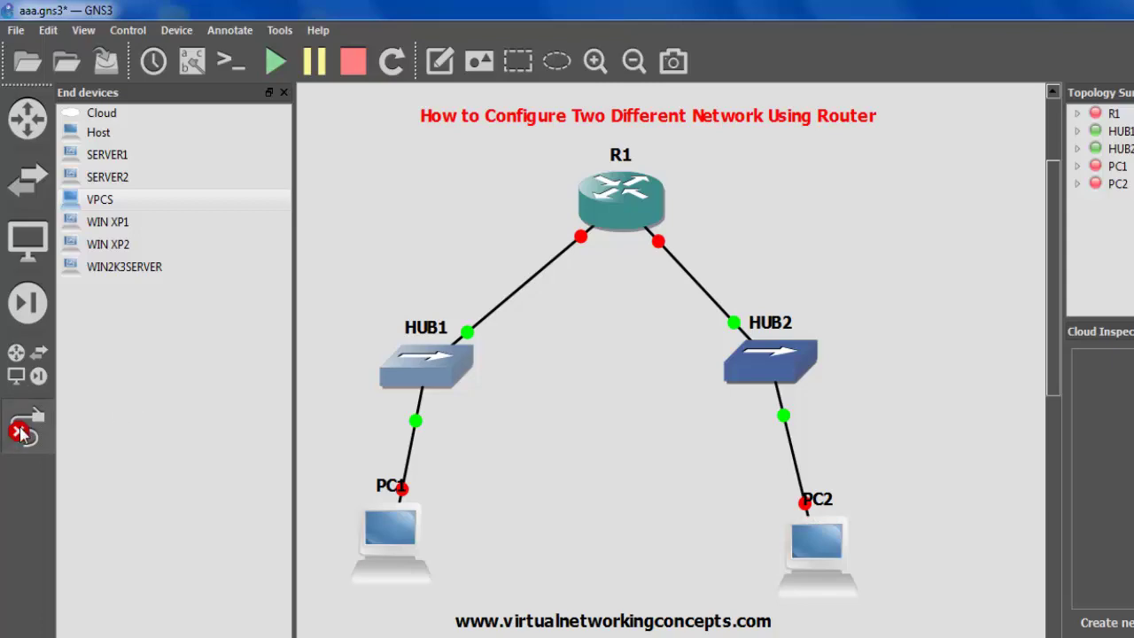
left_click(284, 92)
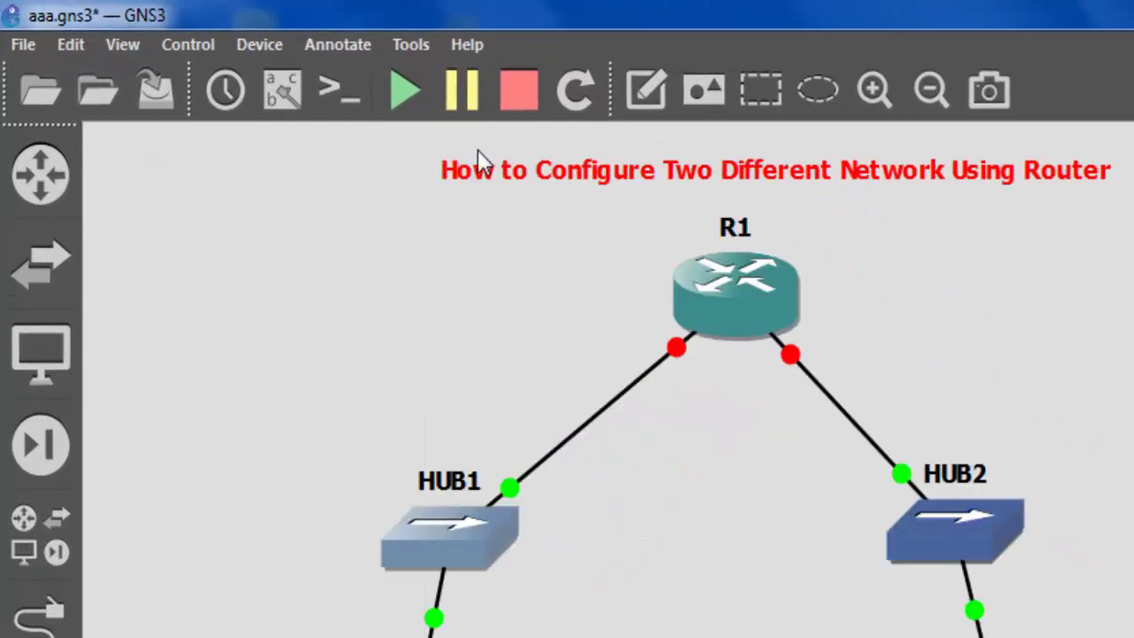
left_click(410, 96)
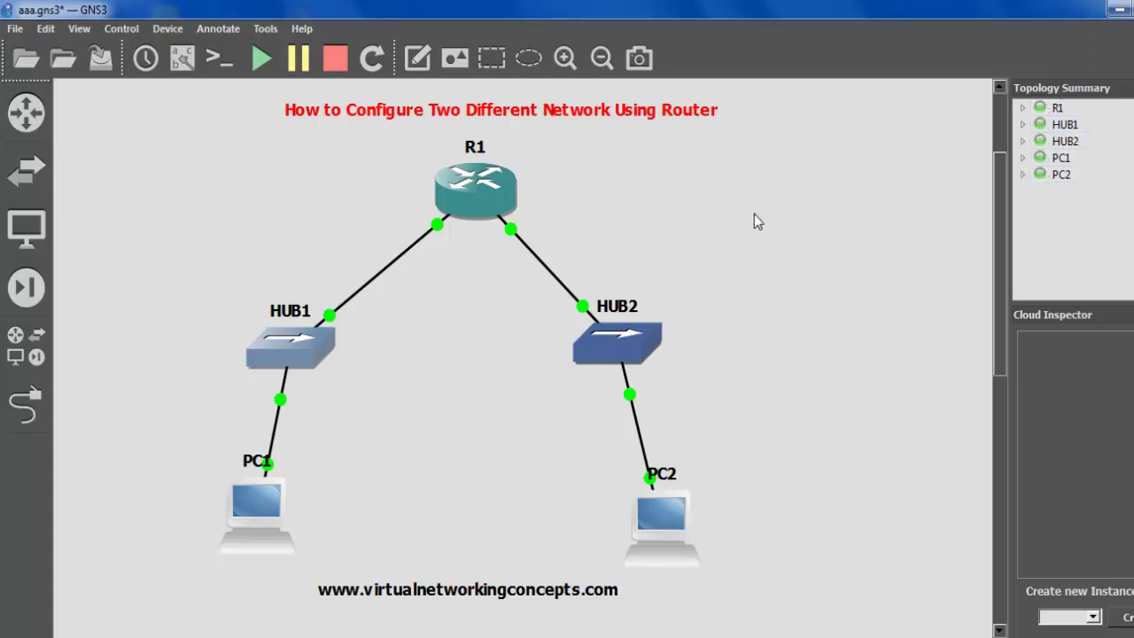
Step: Open the R1 and PC1 consoles, returning to the topology each time
right_click(487, 211)
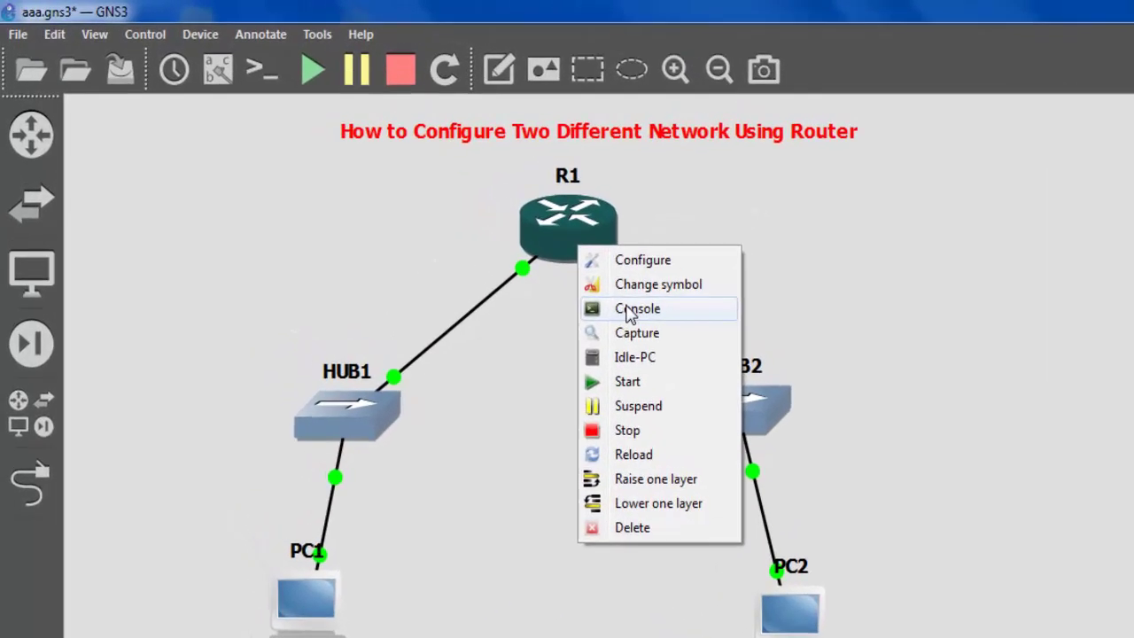
left_click(629, 310)
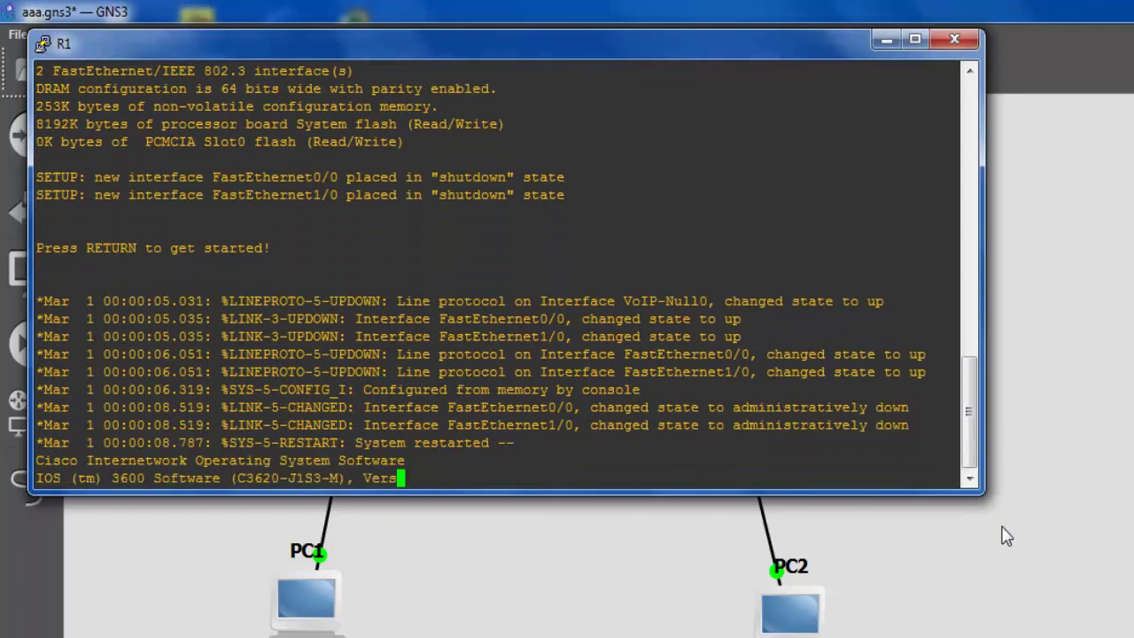
left_click(1006, 535)
right_click(301, 615)
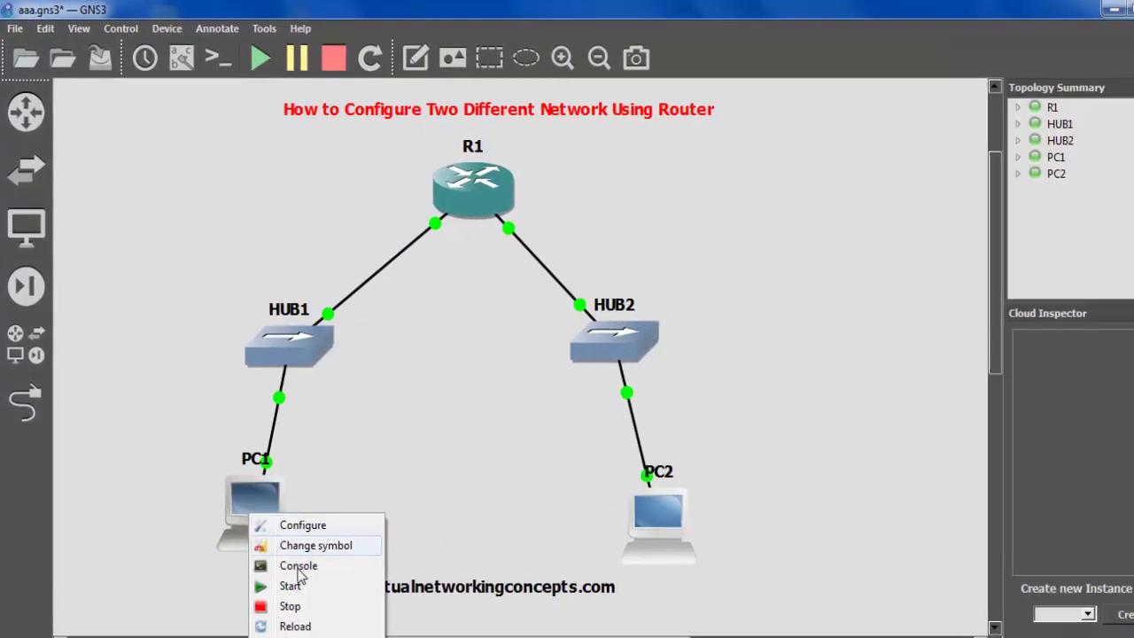
left_click(282, 542)
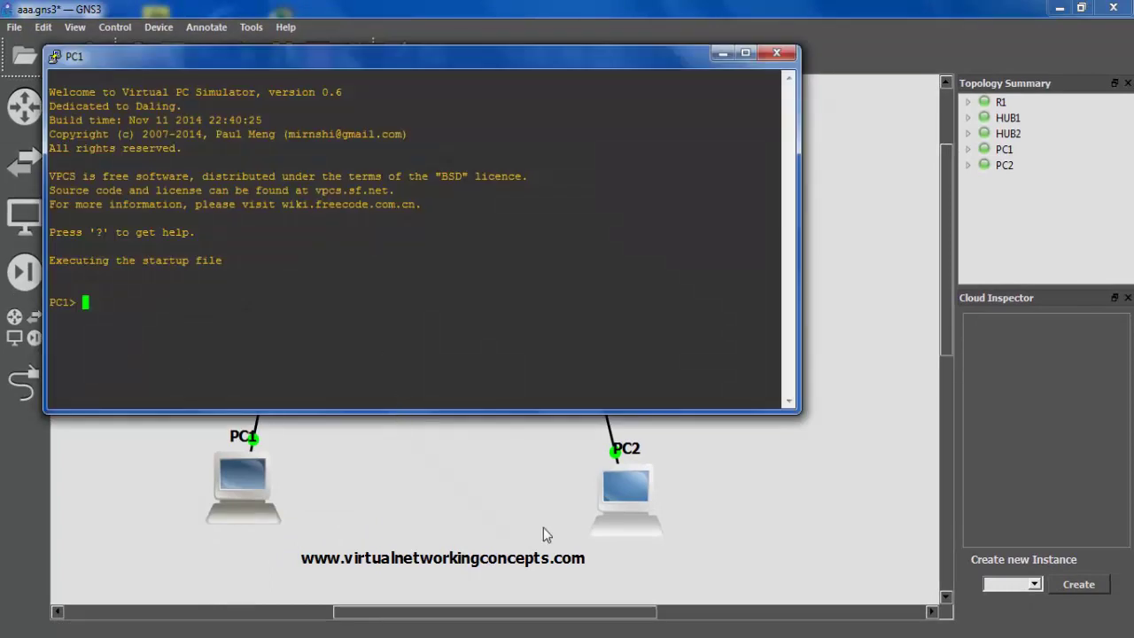
left_click(604, 510)
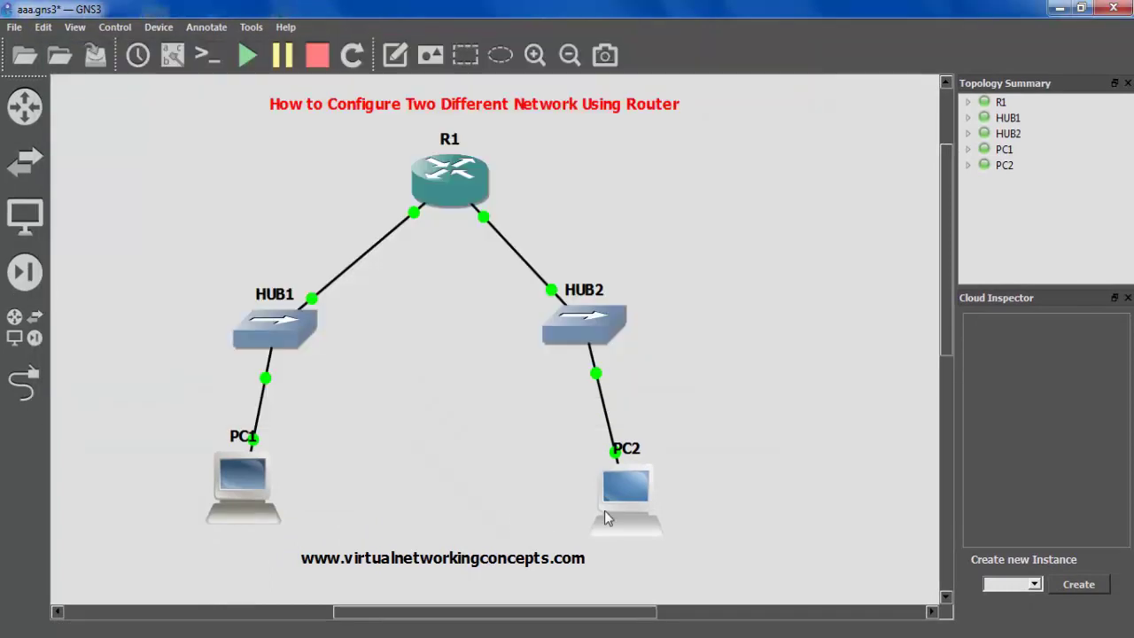
Step: Open and close PC2's console, then stop and restart PC2
right_click(620, 503)
left_click(665, 375)
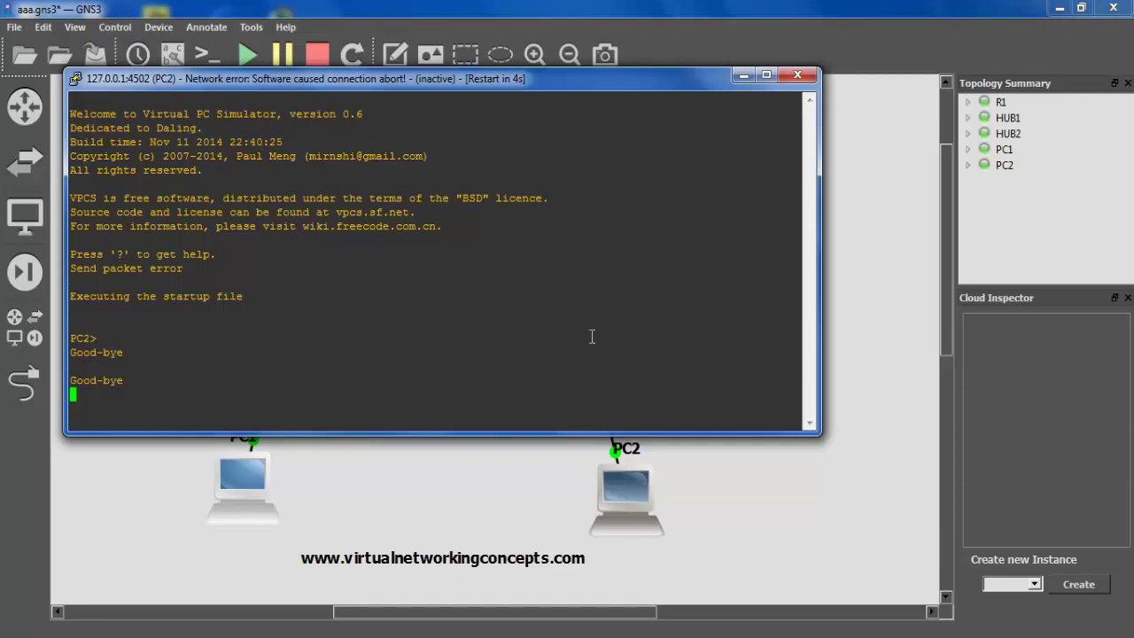
left_click(798, 74)
right_click(636, 489)
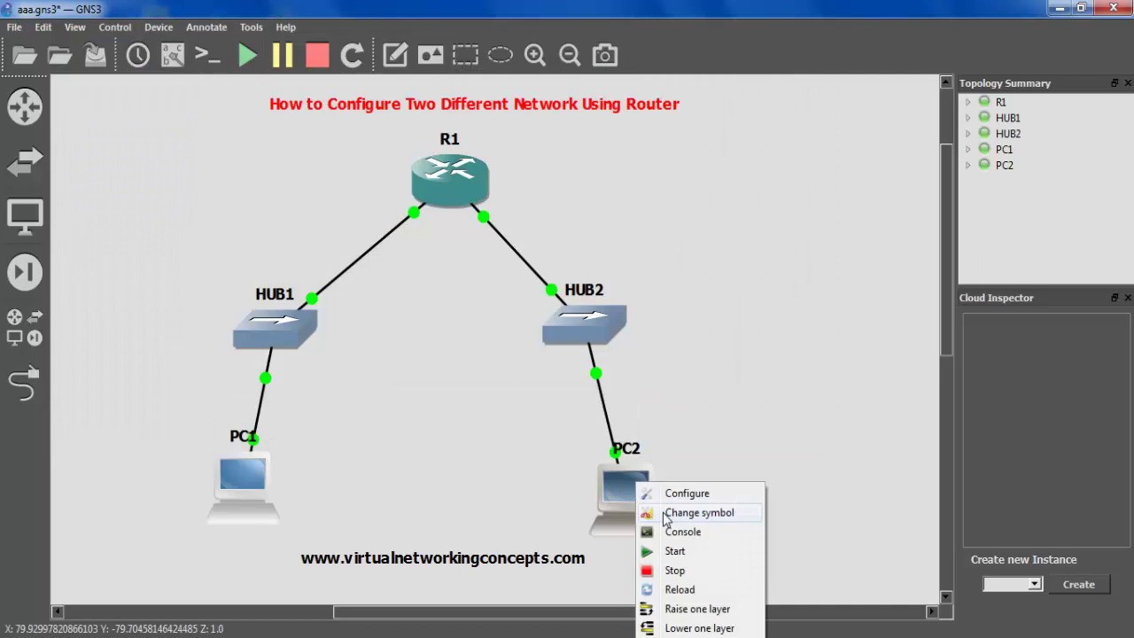
left_click(675, 571)
left_click_drag(618, 505, 618, 494)
right_click(618, 494)
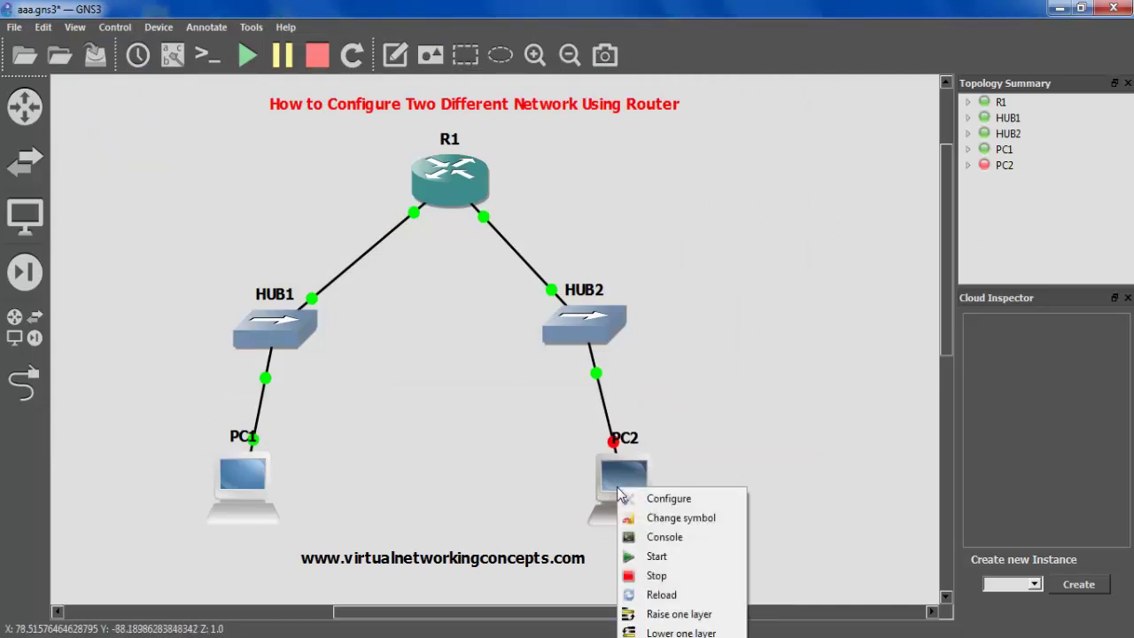
left_click(655, 557)
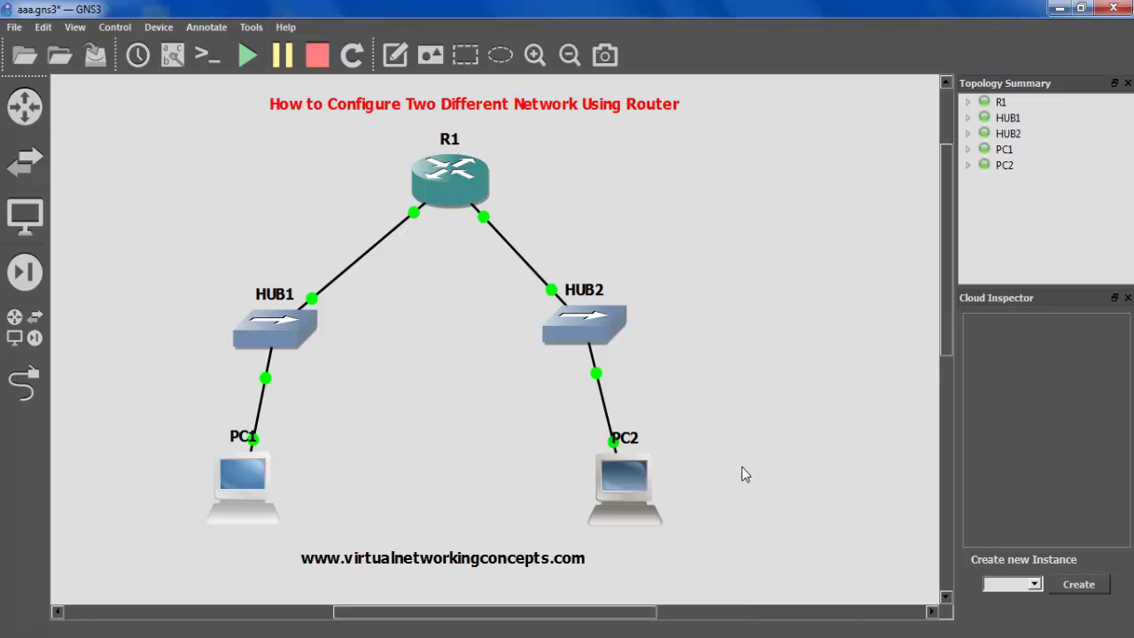
Step: Reopen PC2's console at the PC2> prompt and return to the canvas
right_click(610, 493)
left_click(640, 535)
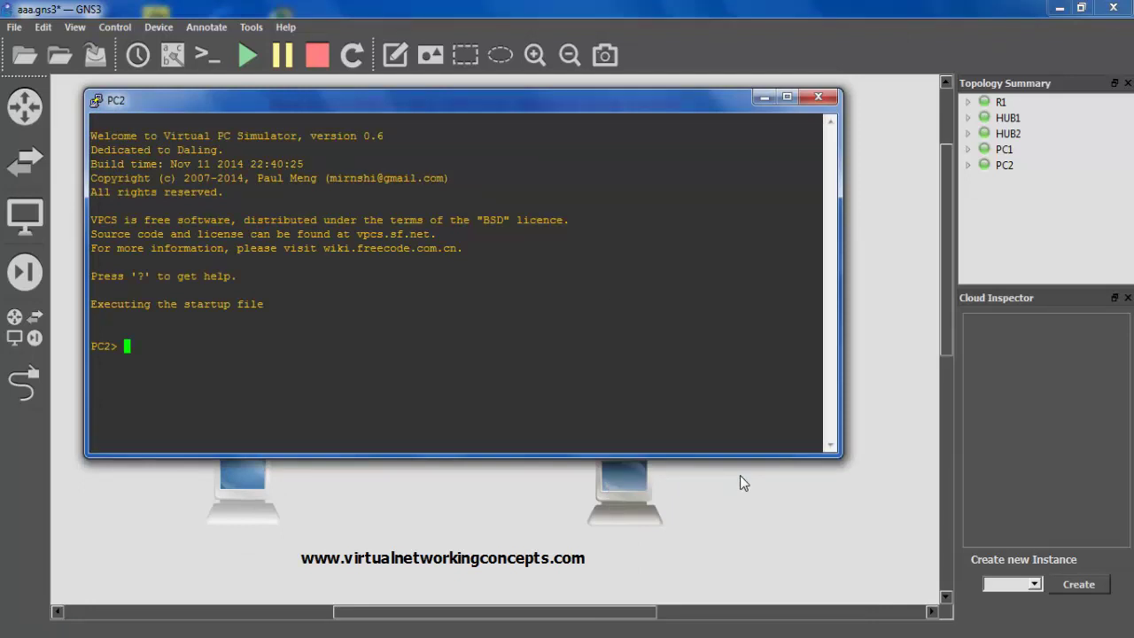
left_click(756, 540)
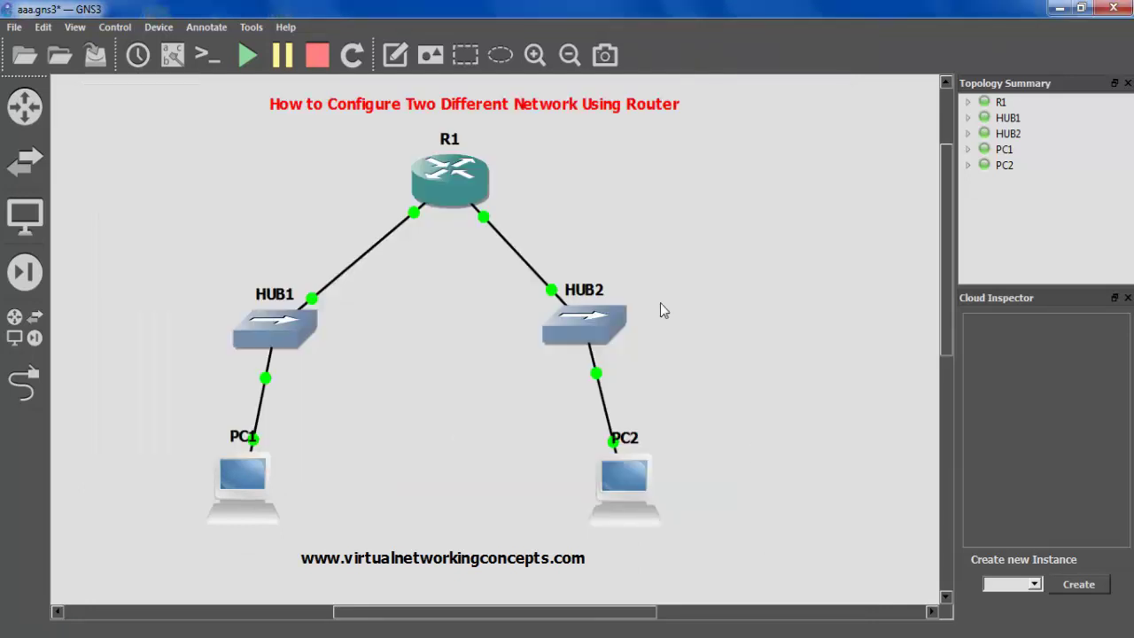
left_click(395, 55)
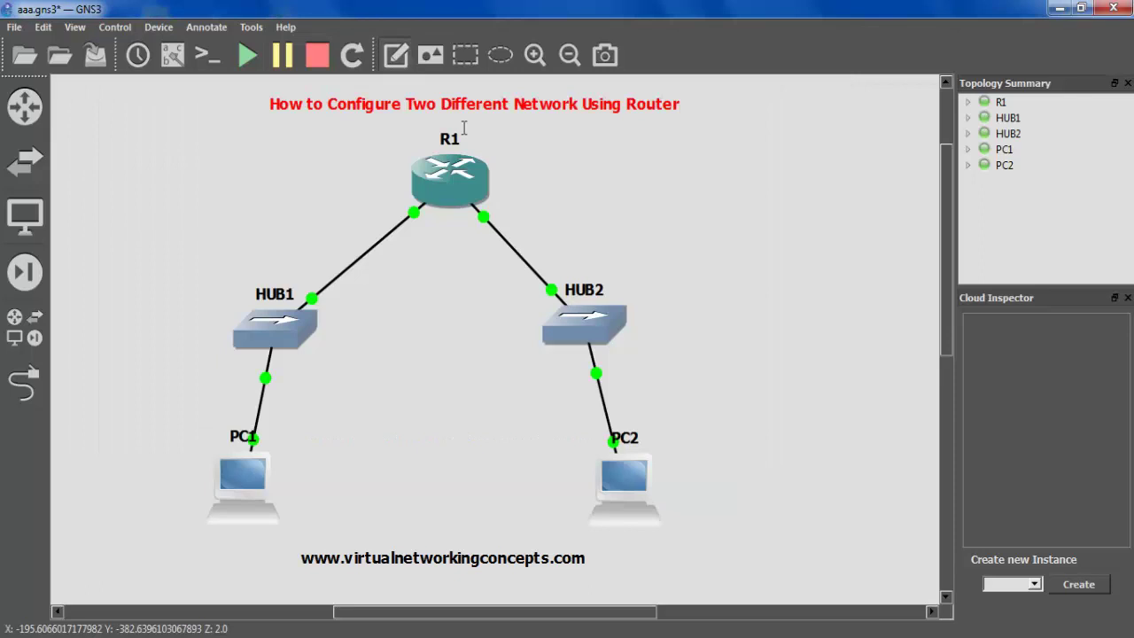
Step: Add a 192.168.1.0 note to the left of R1
left_click(312, 213)
type("19")
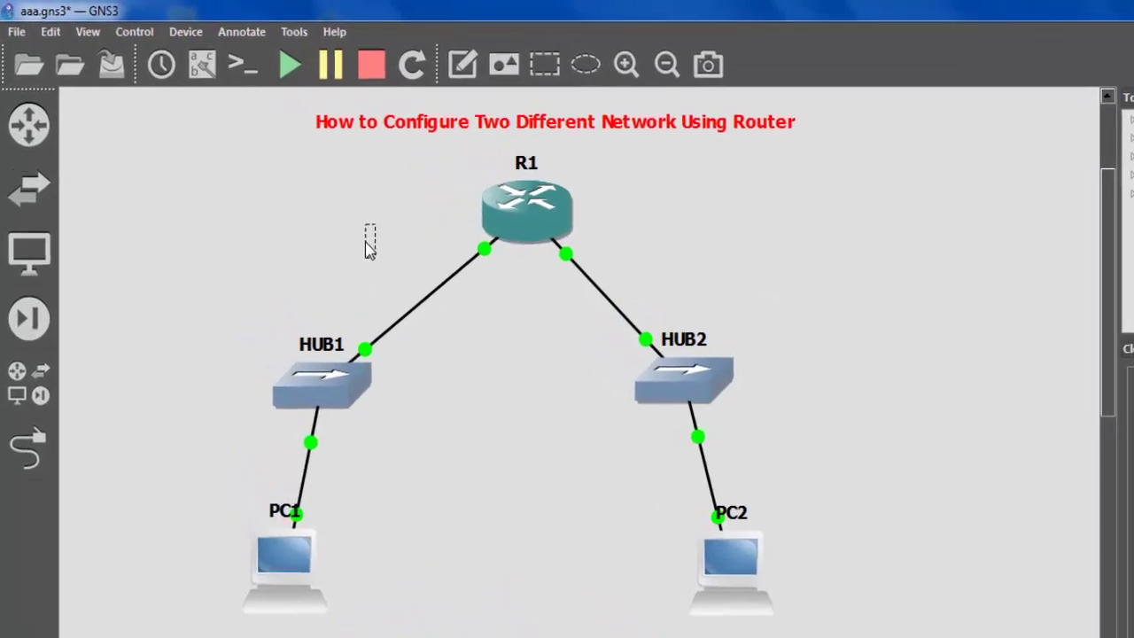
type("2.168")
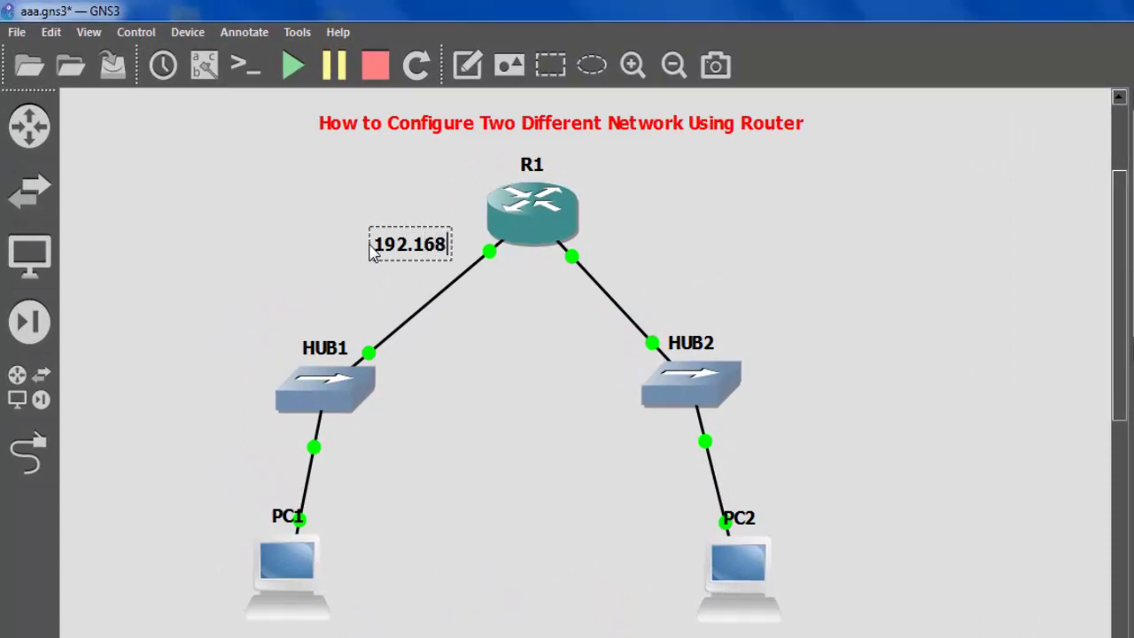
type(".1.0")
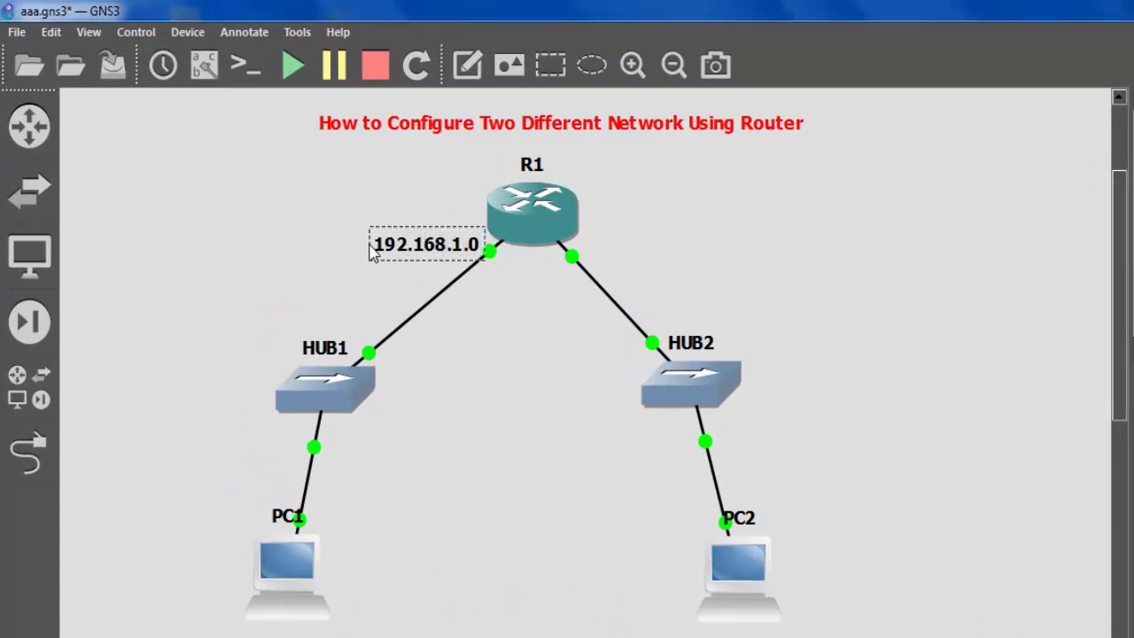
left_click(342, 284)
left_click_drag(429, 251, 327, 257)
Step: Add a 192.168.2.0 note to the right of R1
left_click(468, 65)
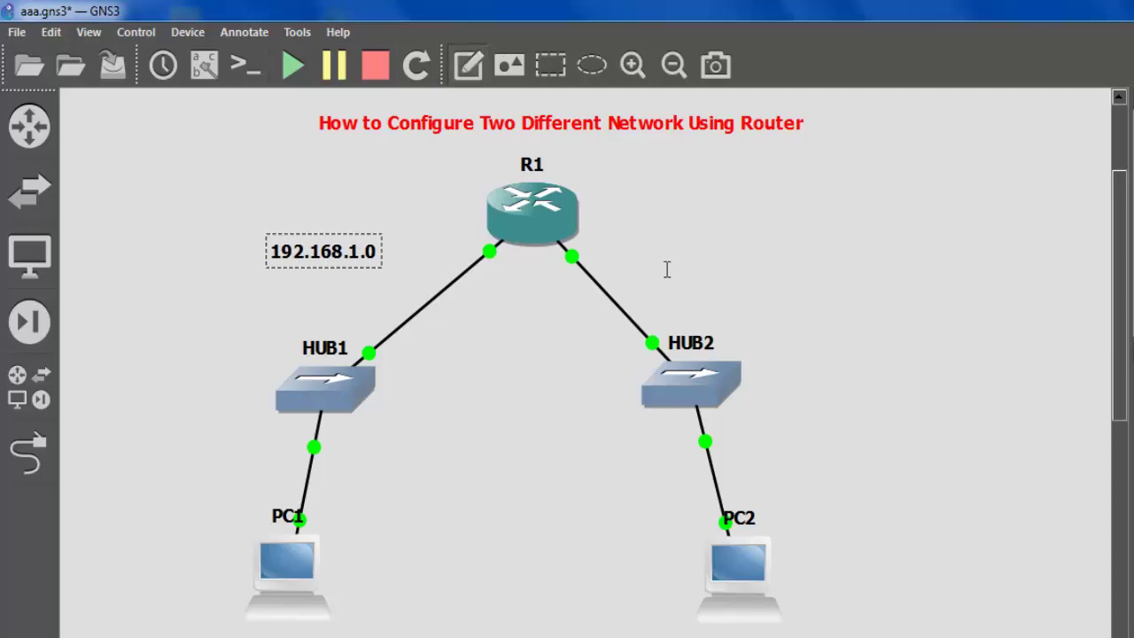
left_click(659, 229)
type("192.16")
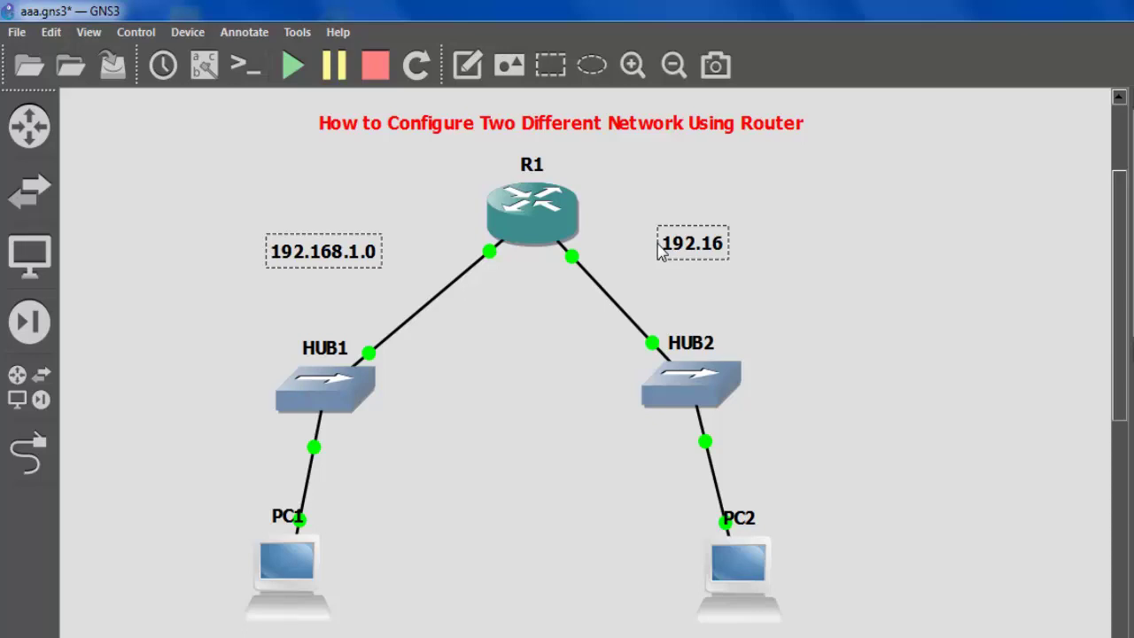
type("8.2.0")
left_click(875, 309)
Step: Draw a trial ellipse over HUB1, then delete it
left_click(593, 67)
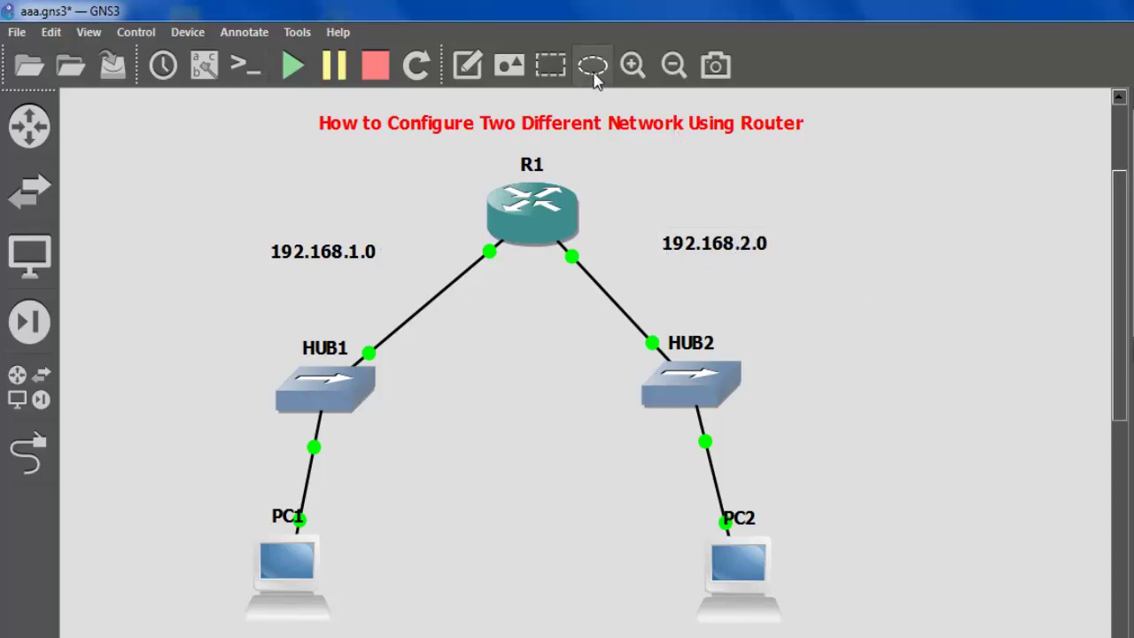
left_click(307, 222)
left_click_drag(463, 397, 399, 395)
left_click(609, 503)
left_click(461, 410)
right_click(456, 406)
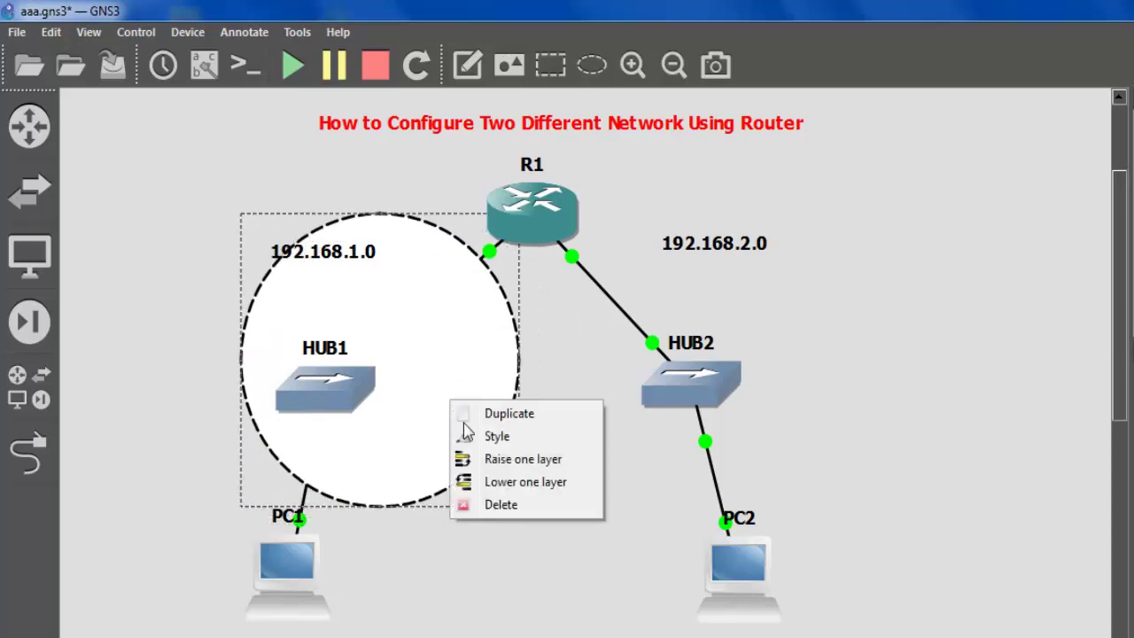
left_click(485, 507)
Step: Move the 192.168.2.0 label beside HUB2 and 192.168.1.0 beside HUB1
left_click_drag(712, 245, 833, 370)
left_click_drag(296, 257, 157, 390)
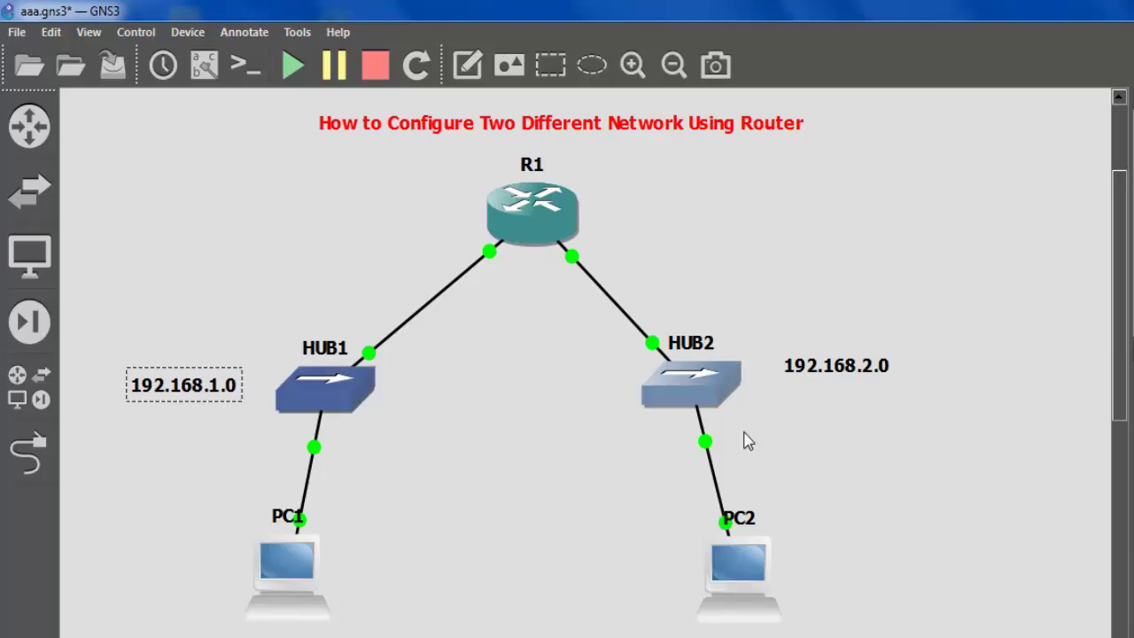
left_click_drag(848, 381, 846, 403)
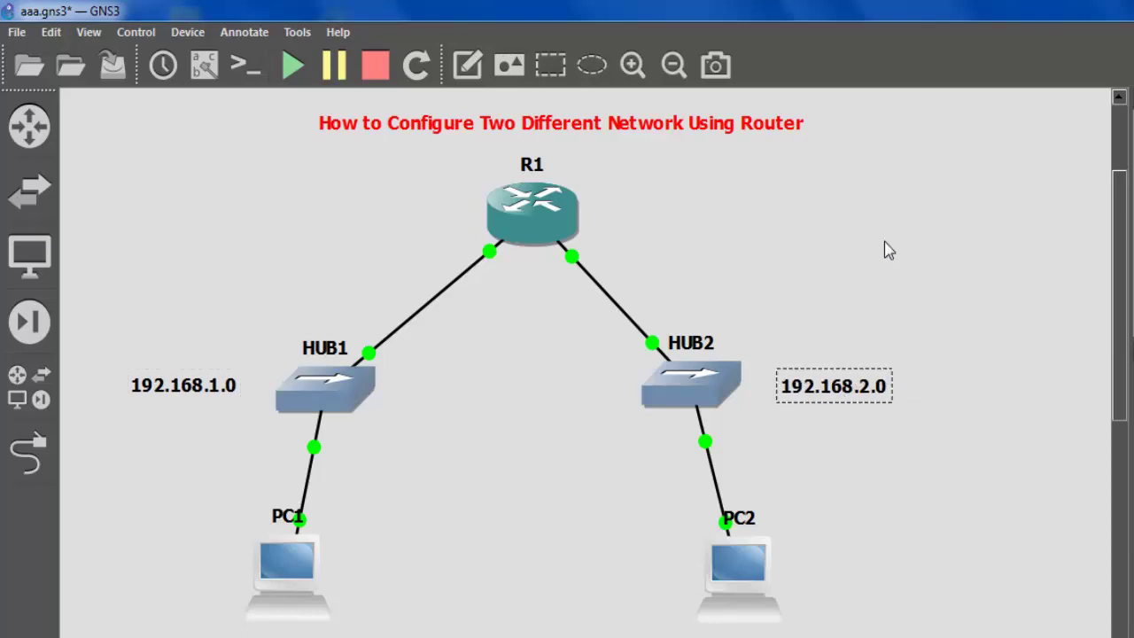
Step: Label R1's links with notes 192.168.1.1 on the left and 192.168.2.1 on the right
left_click(467, 64)
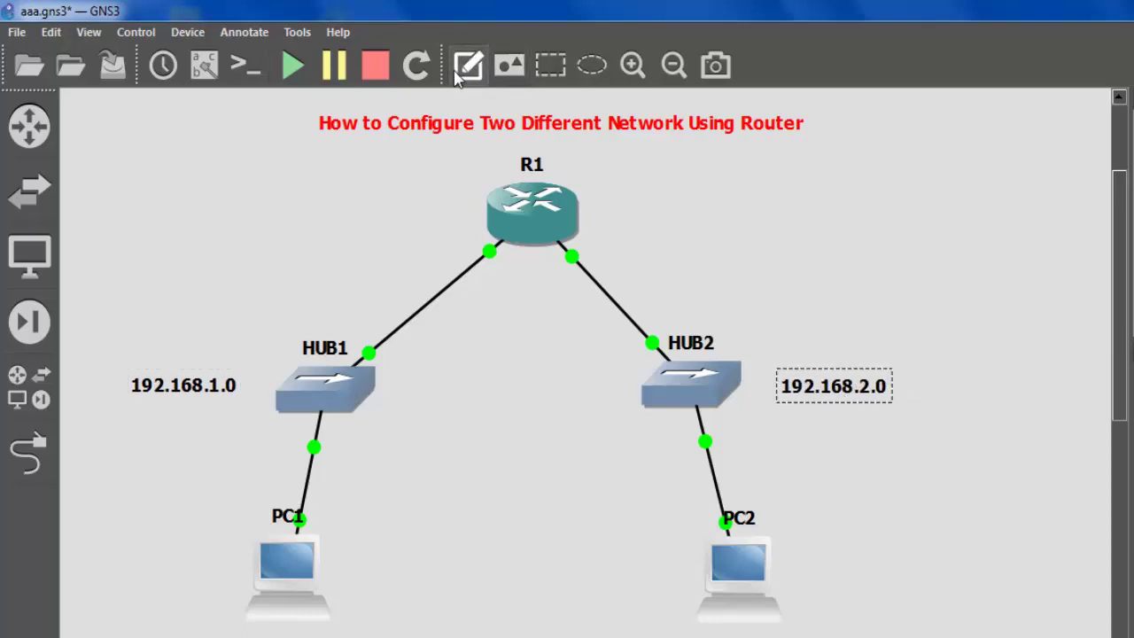
left_click(391, 238)
type("192.")
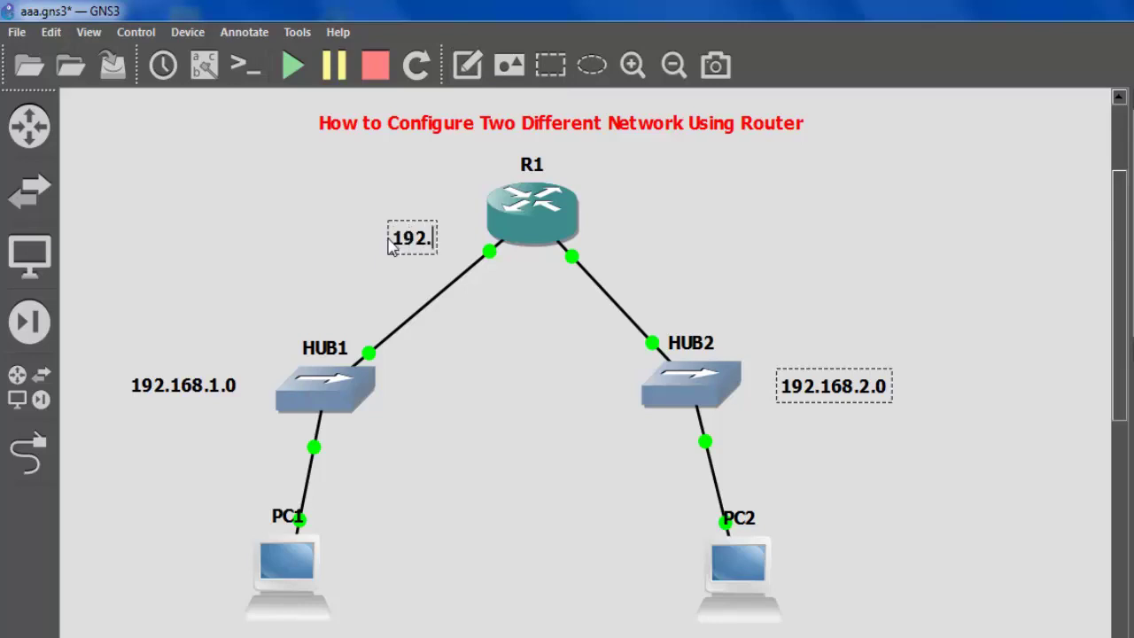
type("168.1.1")
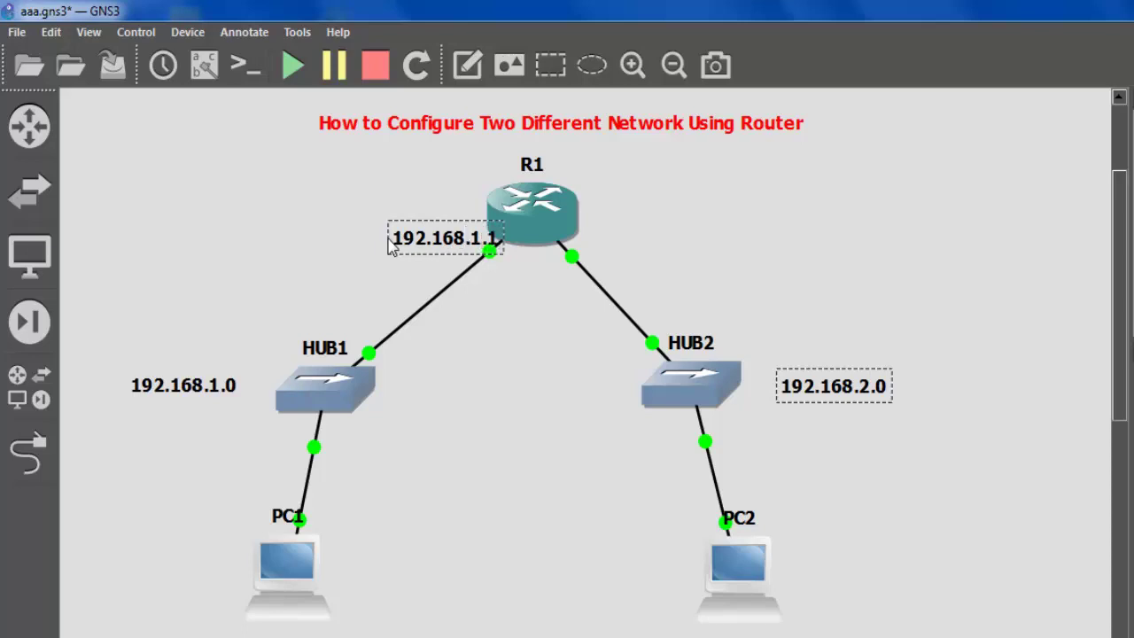
double_click(403, 246)
left_click(399, 278)
left_click_drag(430, 246, 396, 248)
left_click(468, 64)
left_click(602, 239)
type("192.168.2.1")
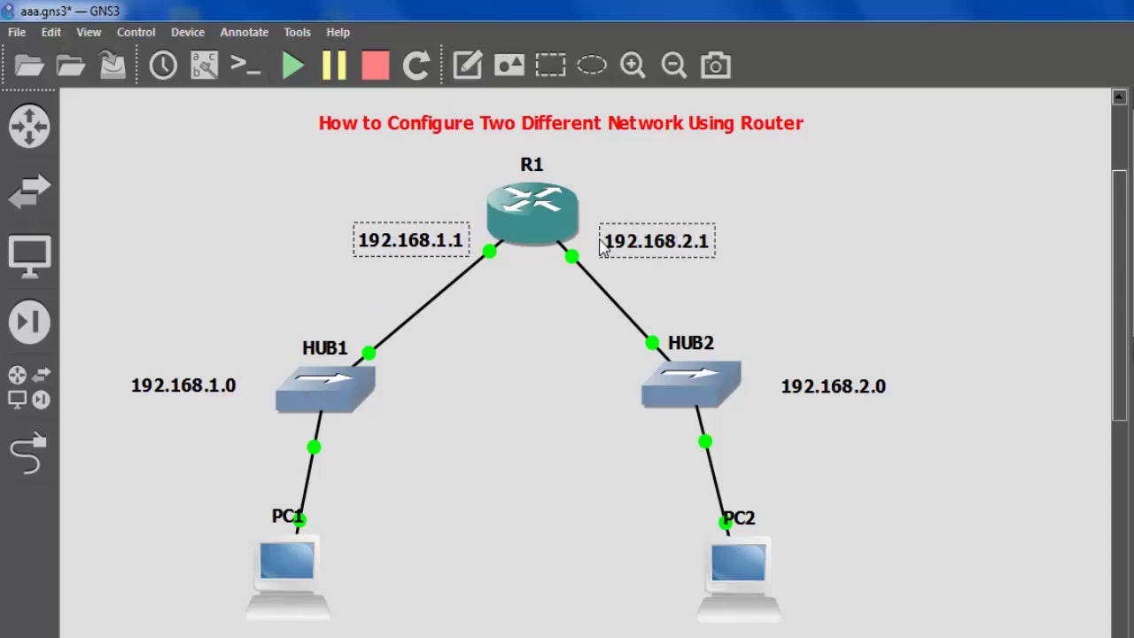
Step: Place notes 192.168.1.2 under PC1 and 192.168.2.2 under PC2
left_click(468, 65)
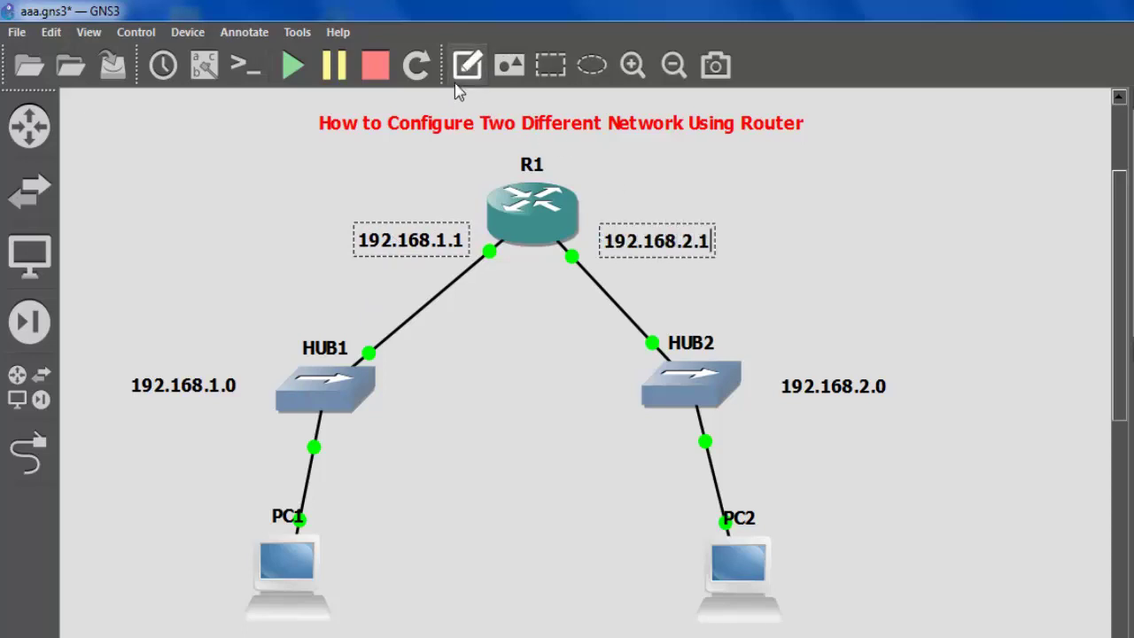
left_click(255, 625)
type("192")
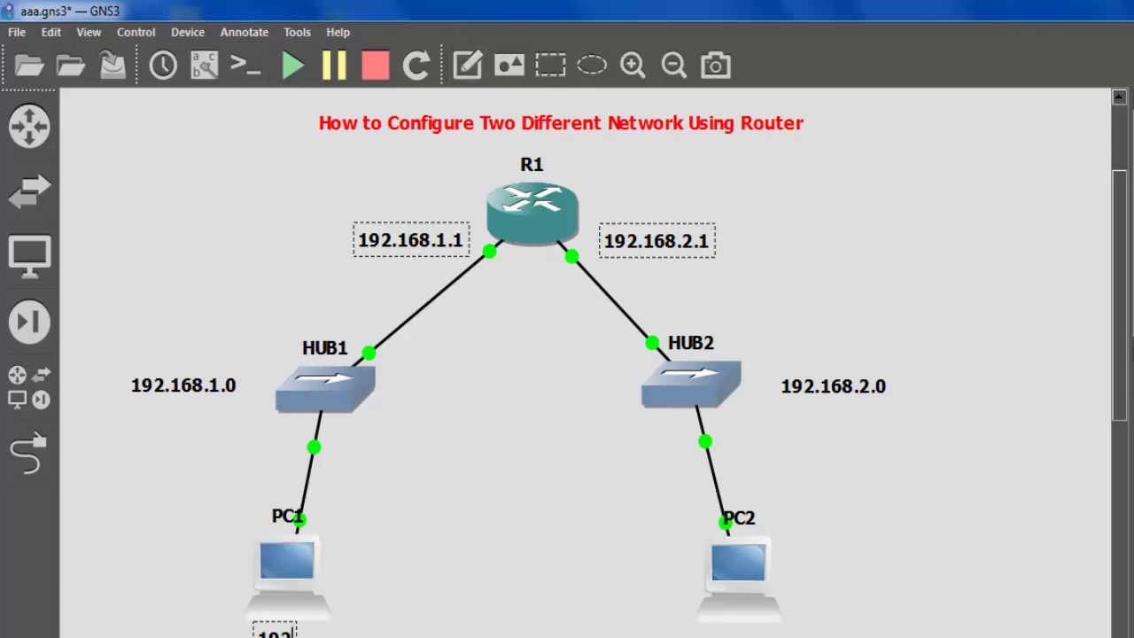
type(".16")
type("8.1.2")
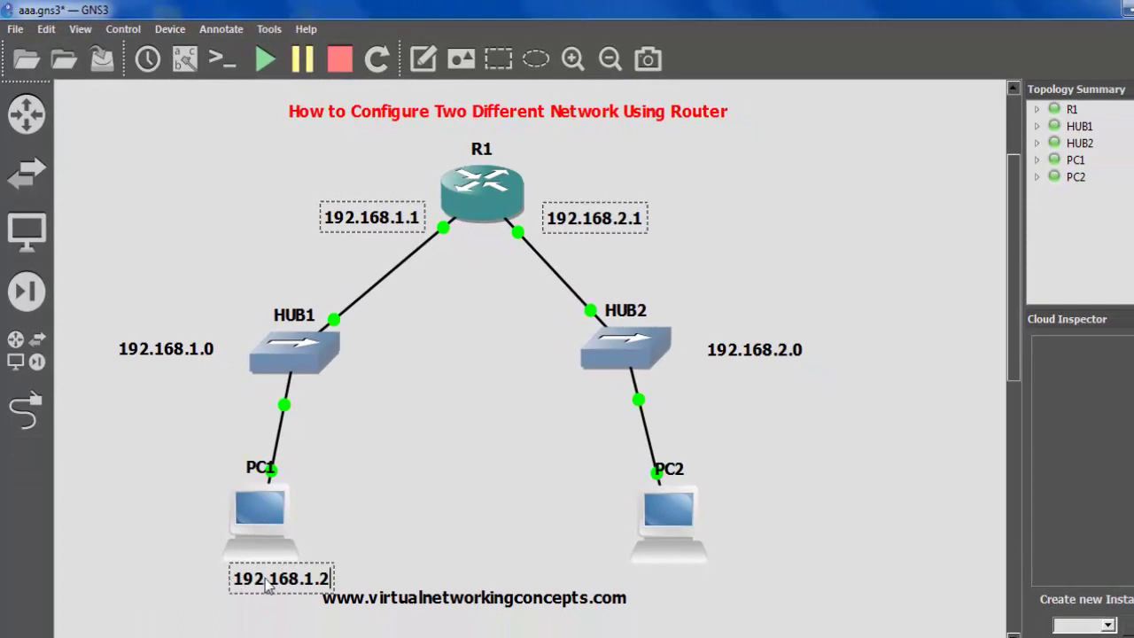
left_click(253, 605)
left_click_drag(259, 589, 239, 588)
left_click(424, 58)
left_click(649, 578)
type("192.168")
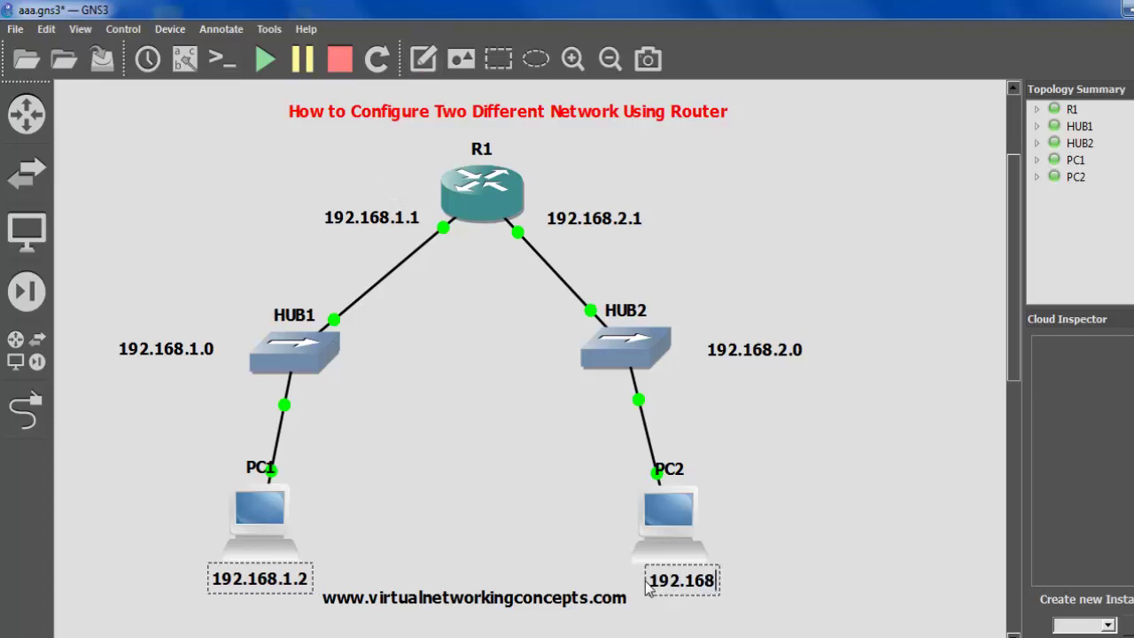
type(".2.2")
left_click(709, 577)
left_click_drag(695, 580, 684, 583)
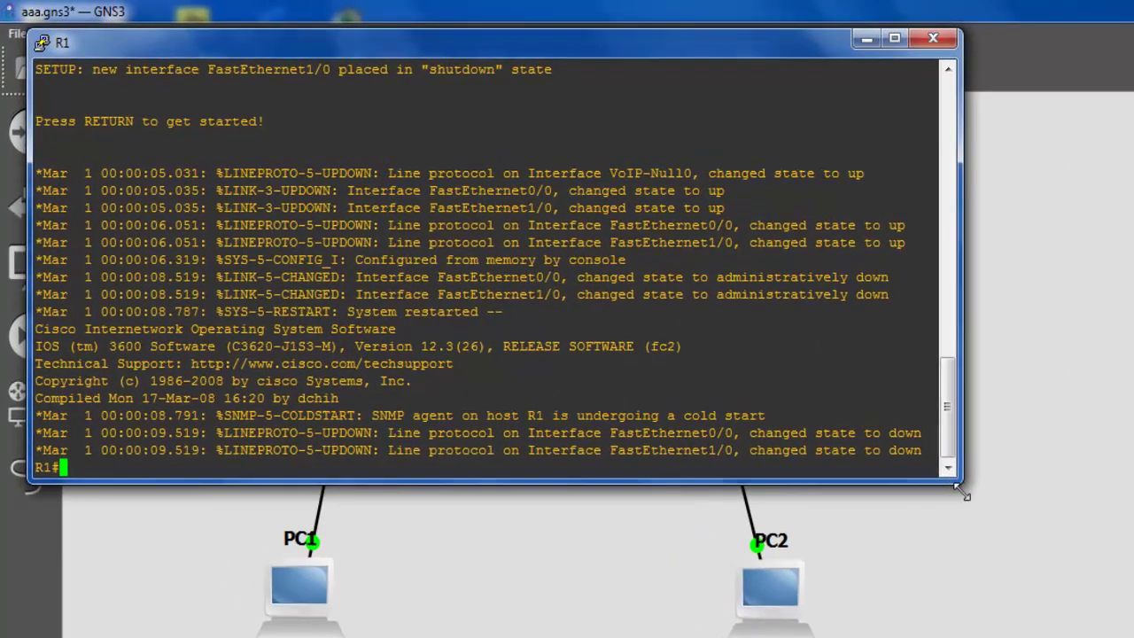
Step: Run 'sh ip interface brief' in the enlarged R1 console and highlight FastEthernet0/0 and FastEthernet1/0
left_click_drag(965, 495, 1019, 602)
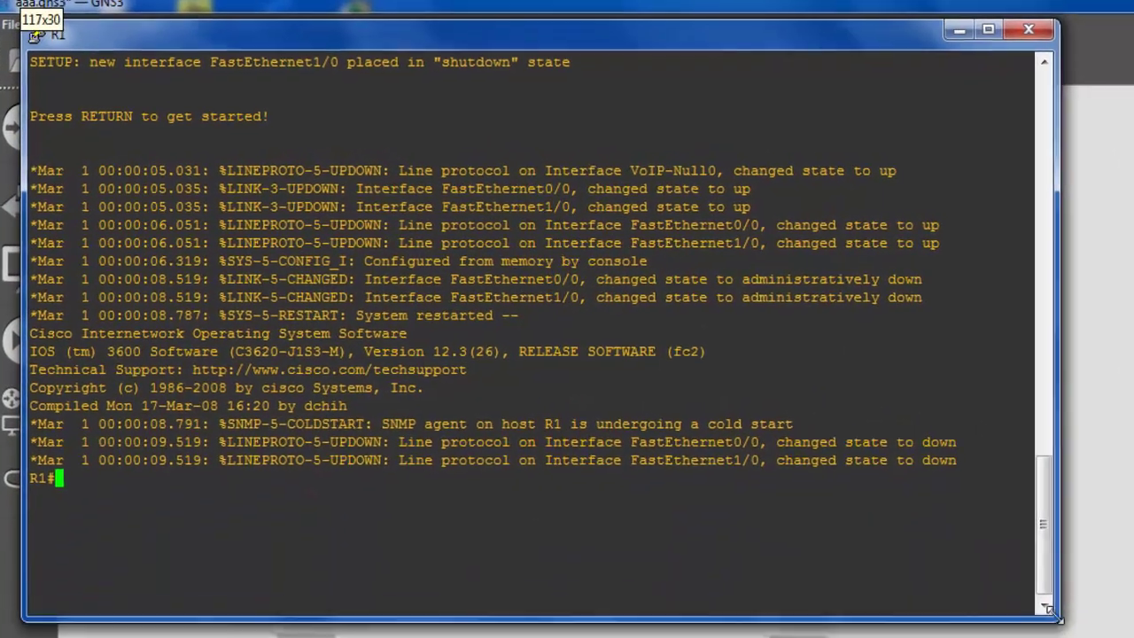
type("sh ip interface brief")
key("Return")
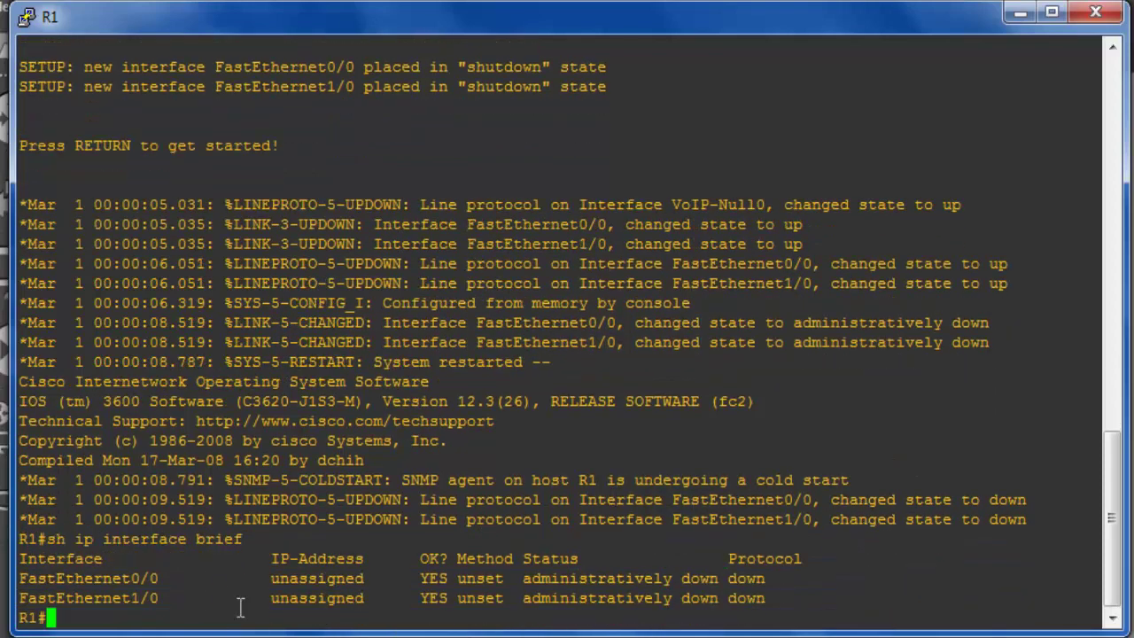
left_click_drag(32, 584, 177, 589)
key("ctrl+c")
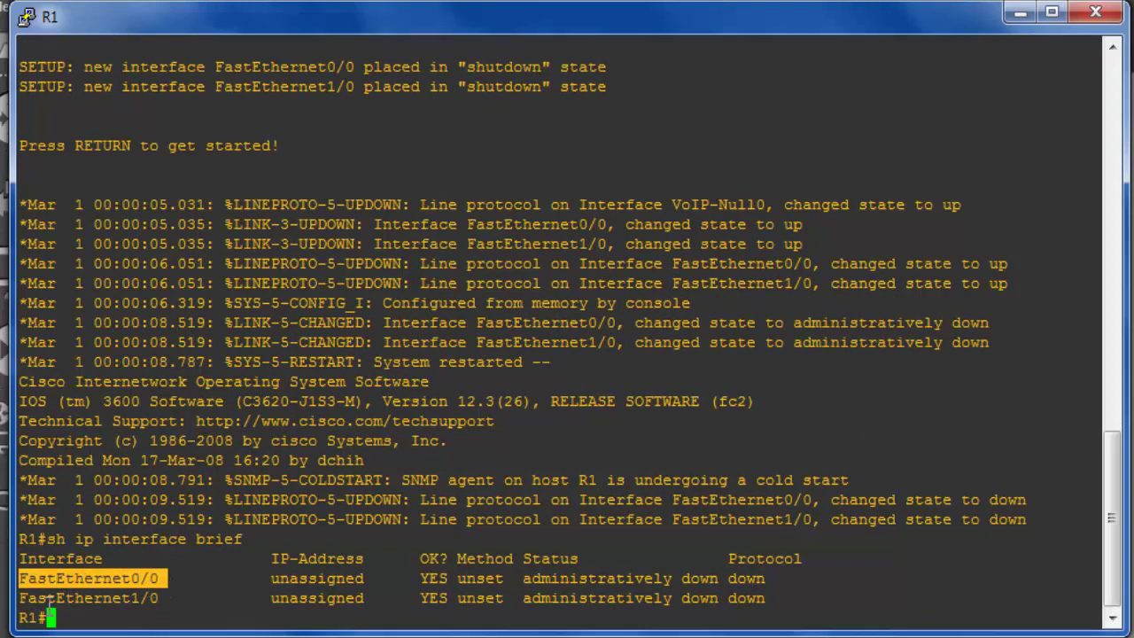
left_click_drag(20, 599, 156, 599)
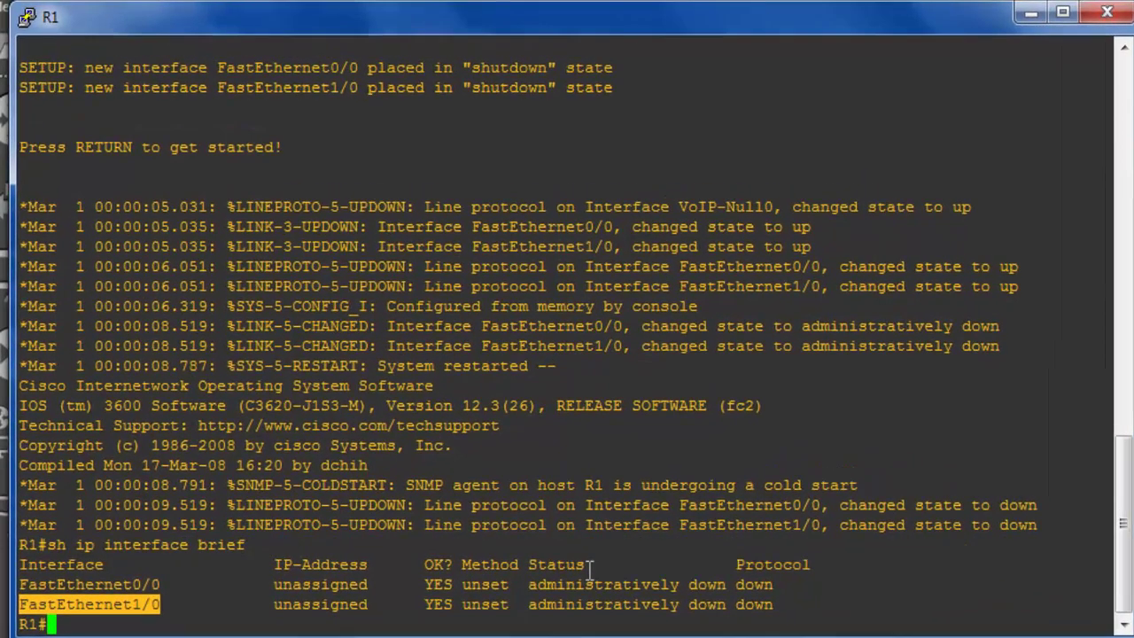
Step: In configuration mode, give FastEthernet0/0 the address 192.168.1.1 255.255.255.0
type("conf t")
key("Return")
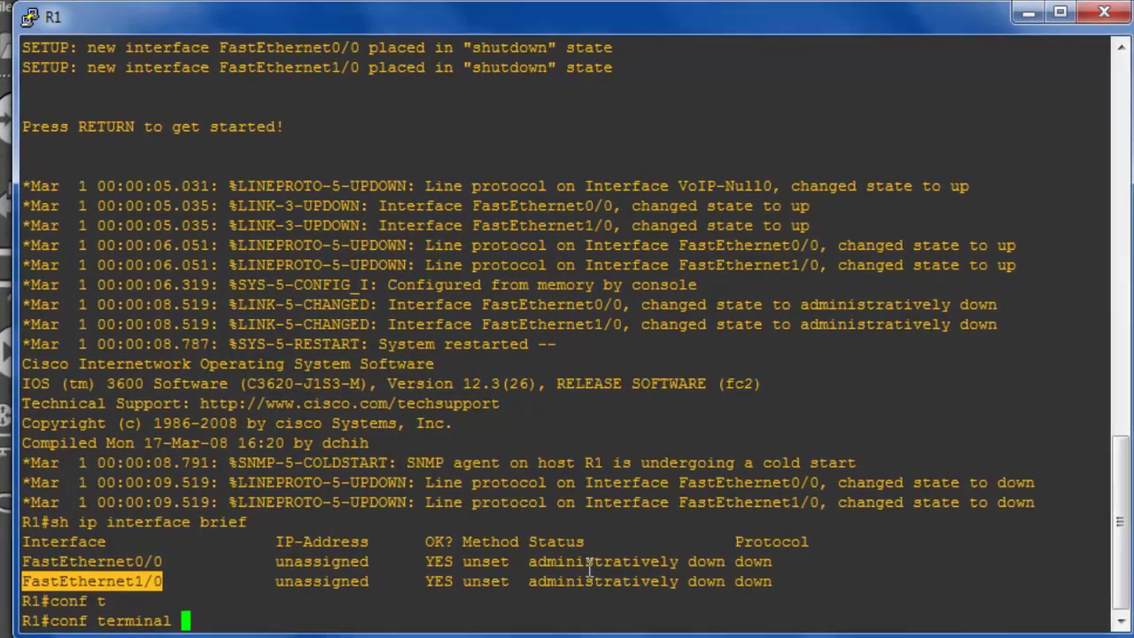
type("int")
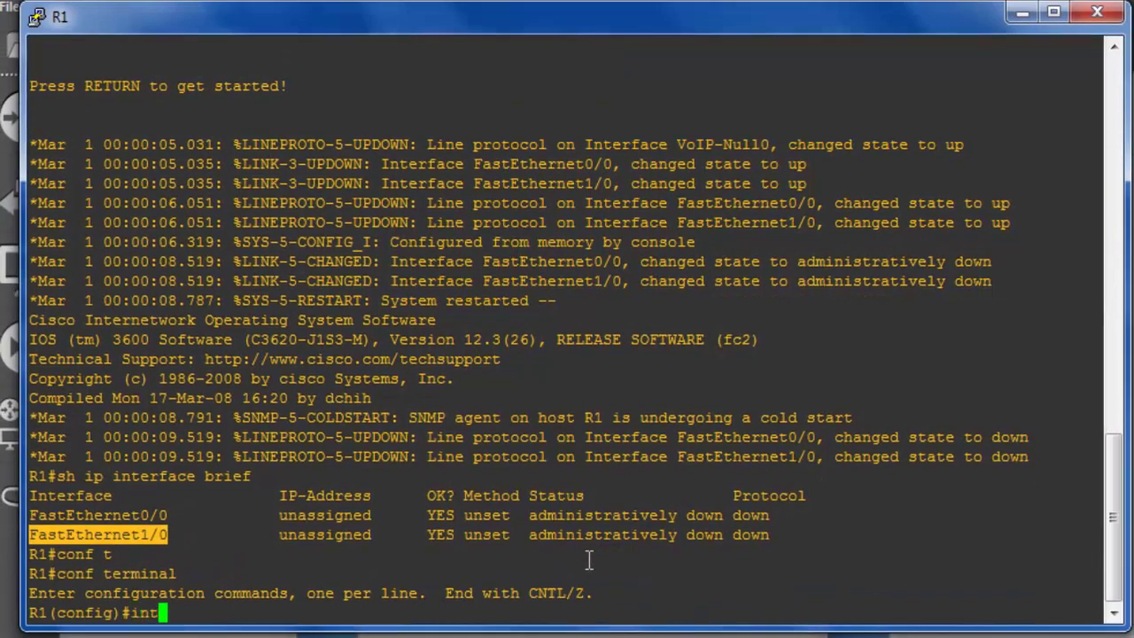
key("Tab")
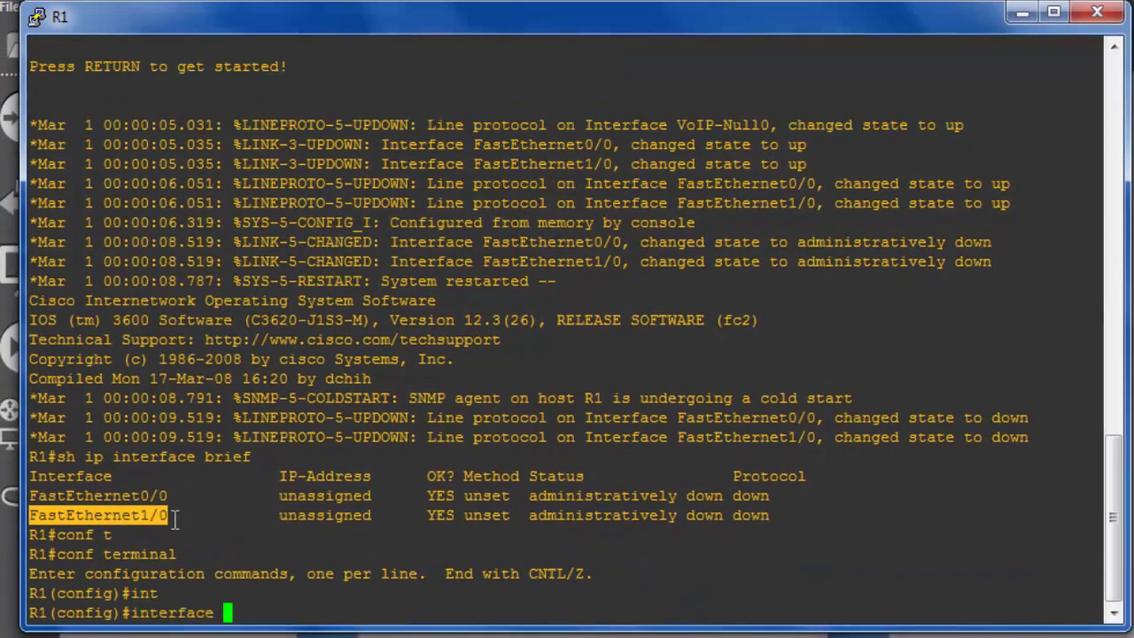
double_click(133, 495)
right_click(423, 490)
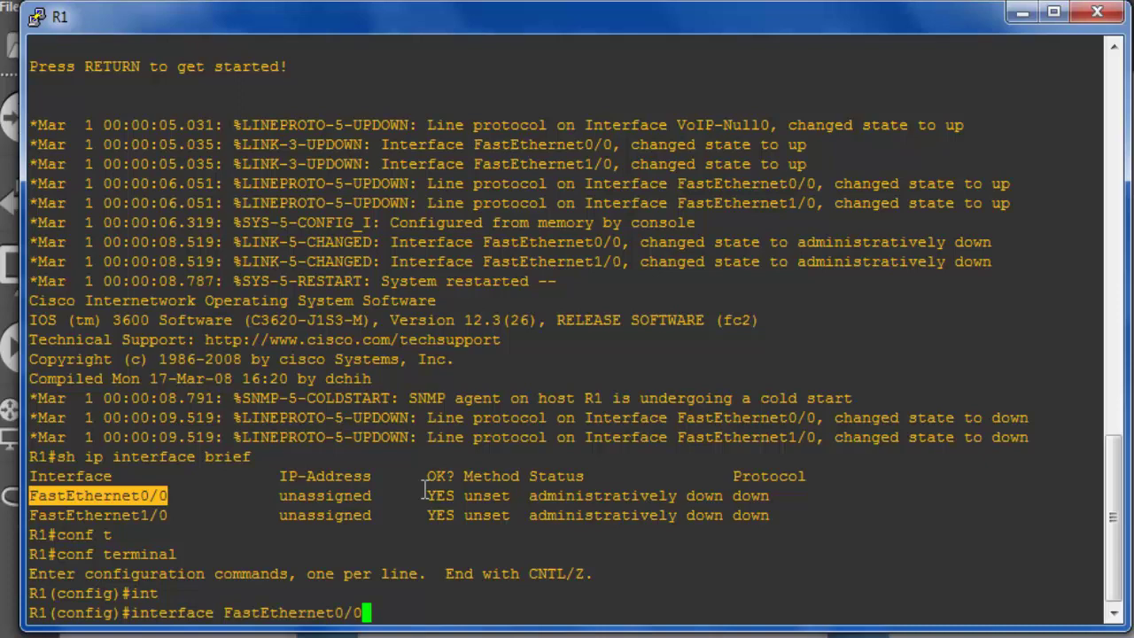
key("Return")
type("ip add")
key("Tab")
type("192.168")
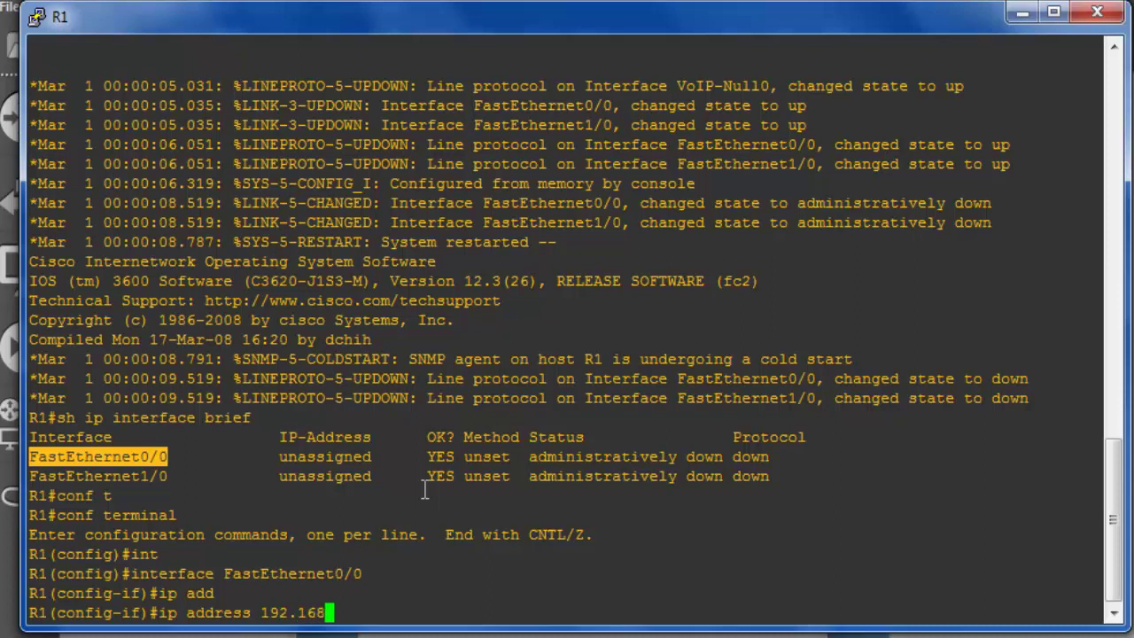
type(".1.1 255.2")
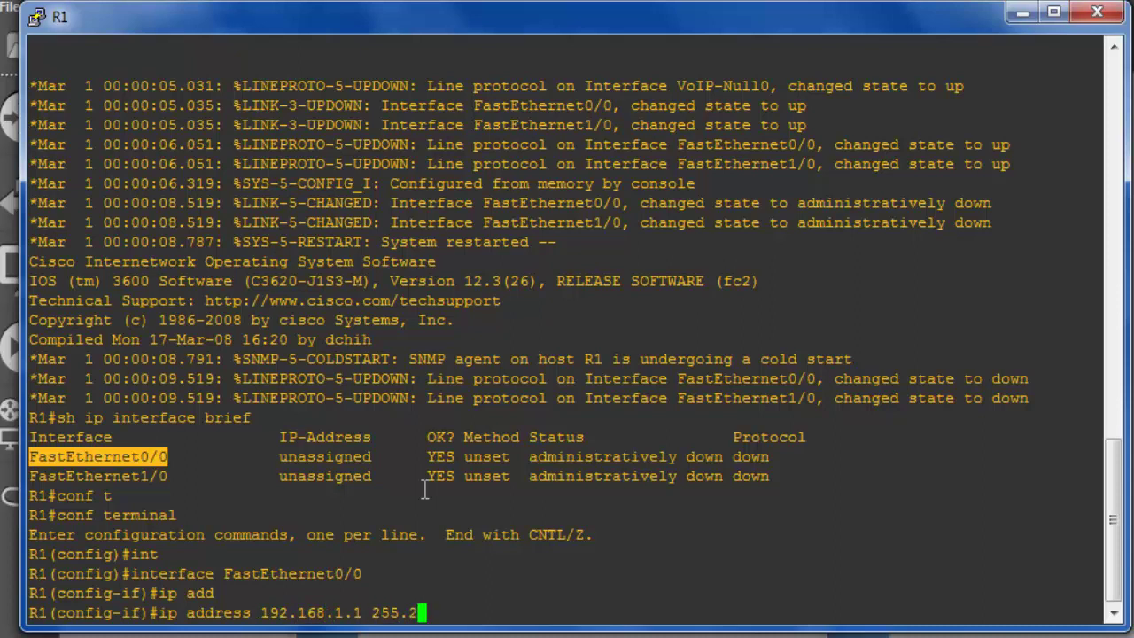
type("55.255.")
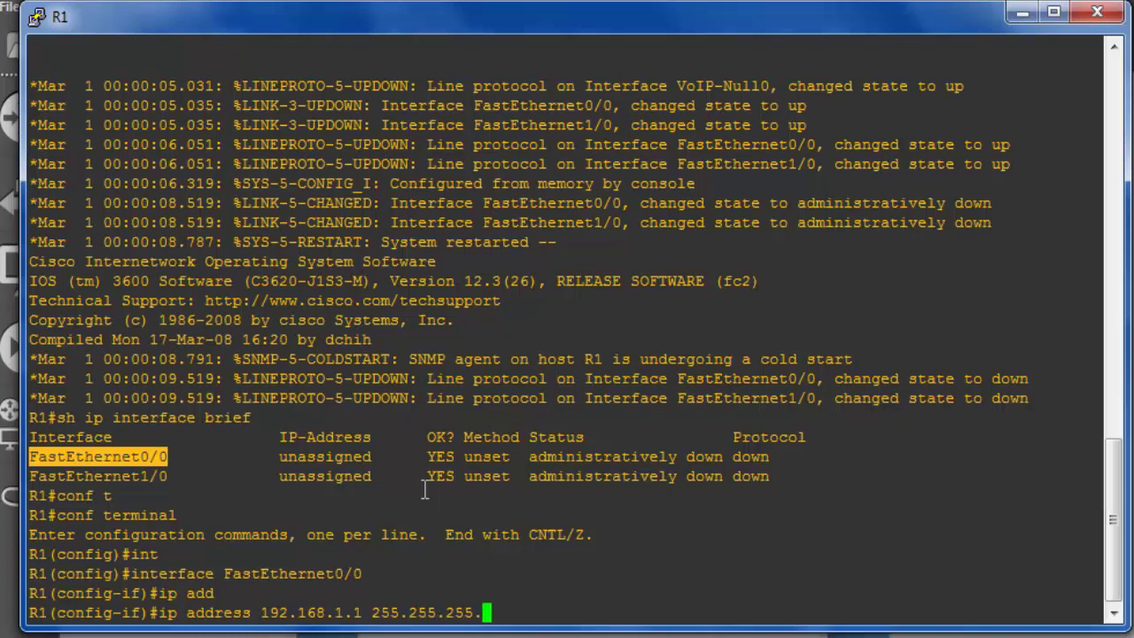
type("0")
key("Return")
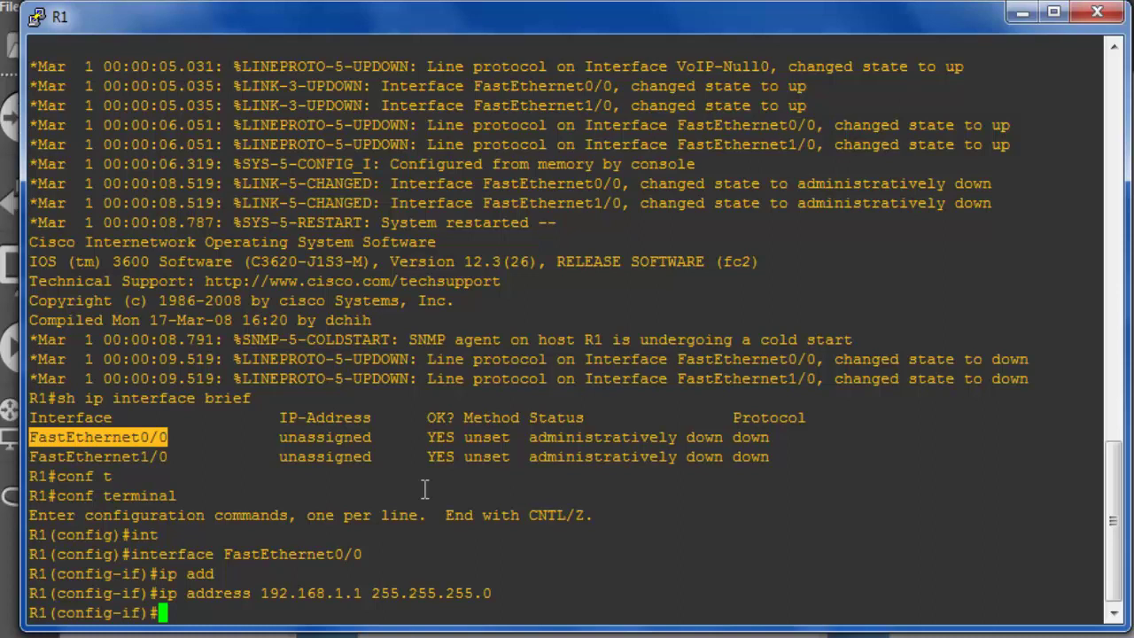
Step: Enable FastEthernet0/0 with no shutdown and exit back to the privileged prompt
double_click(709, 438)
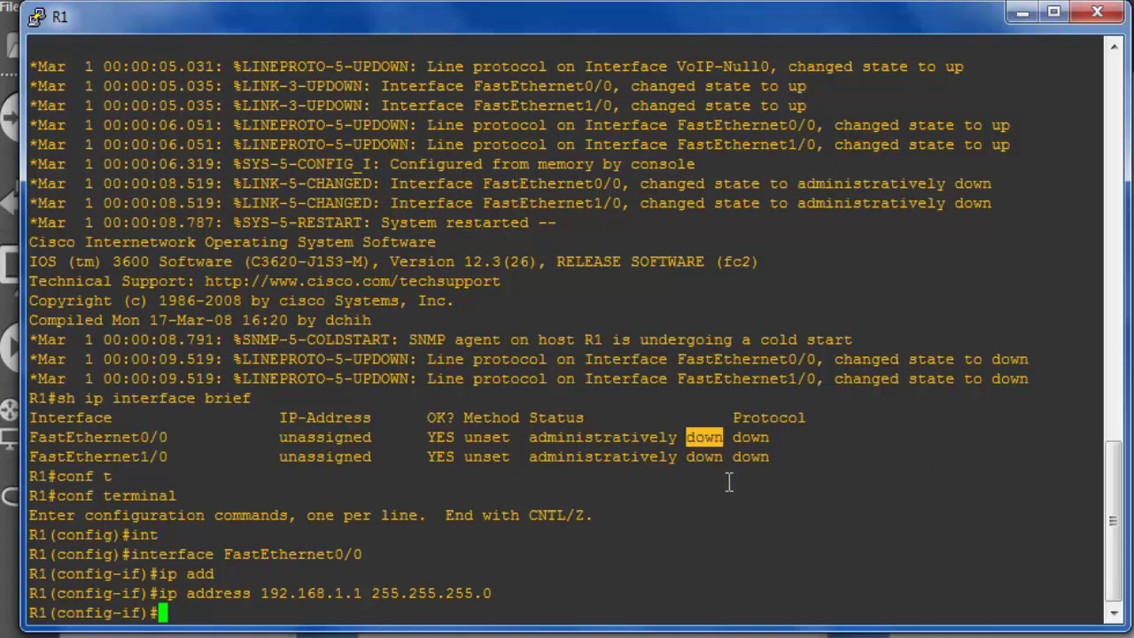
type("no shu")
key("Tab")
key("Return")
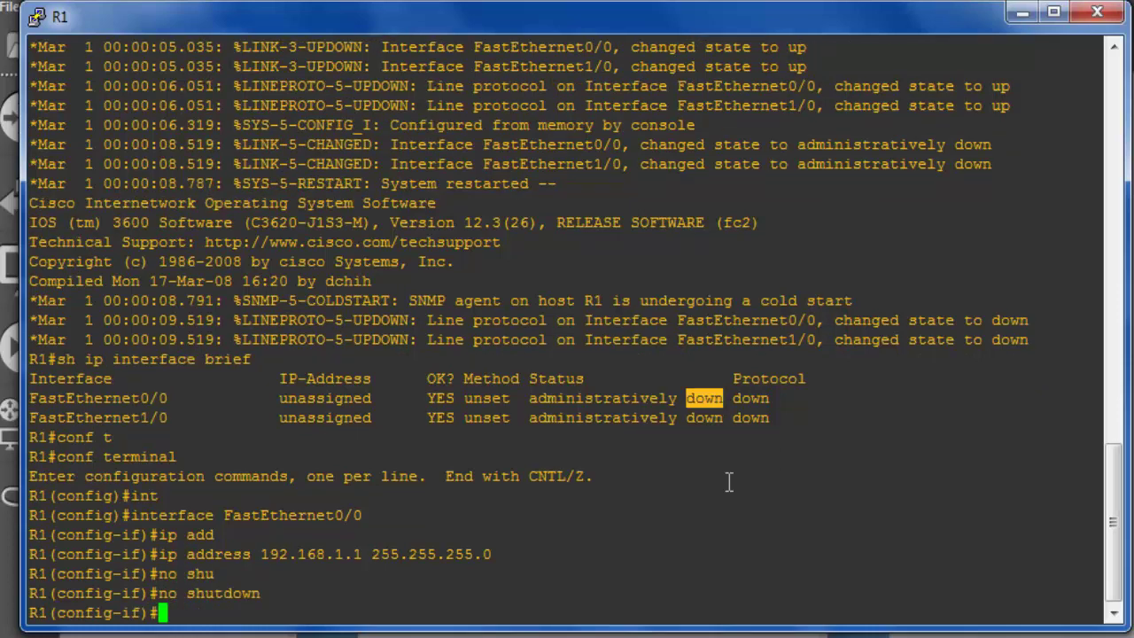
type("exit")
key("Return")
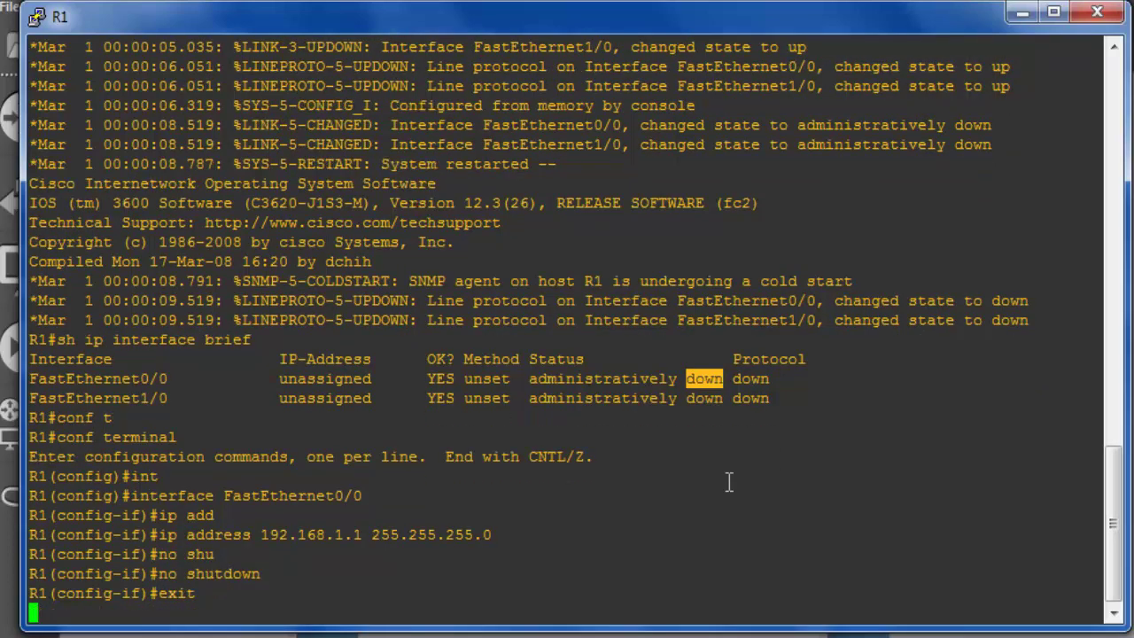
type("exi")
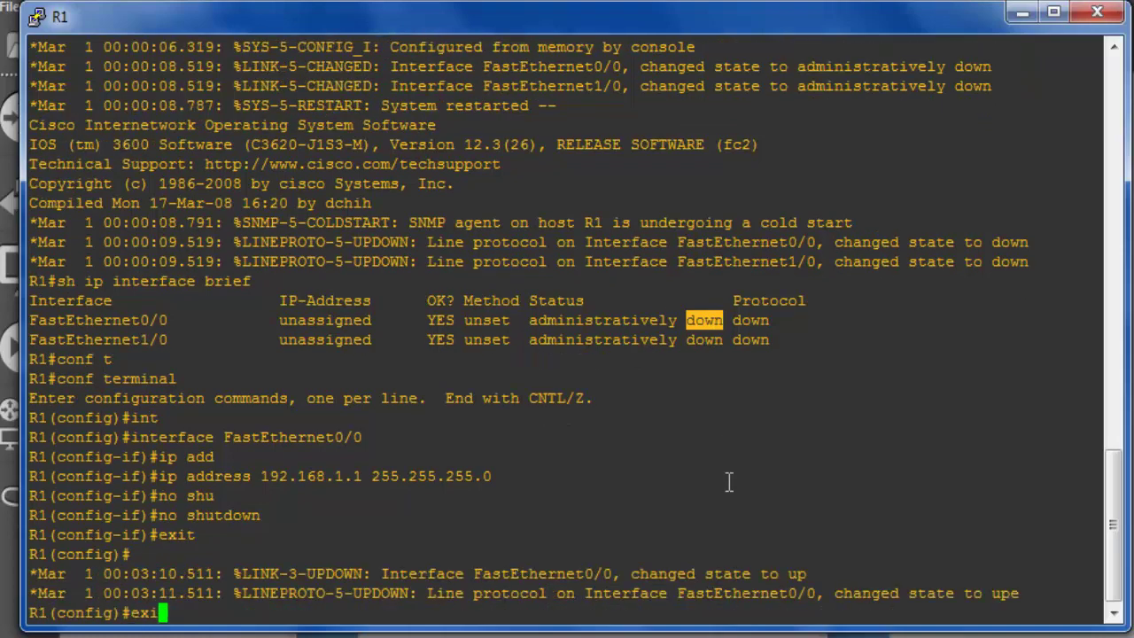
type("t")
key("Return")
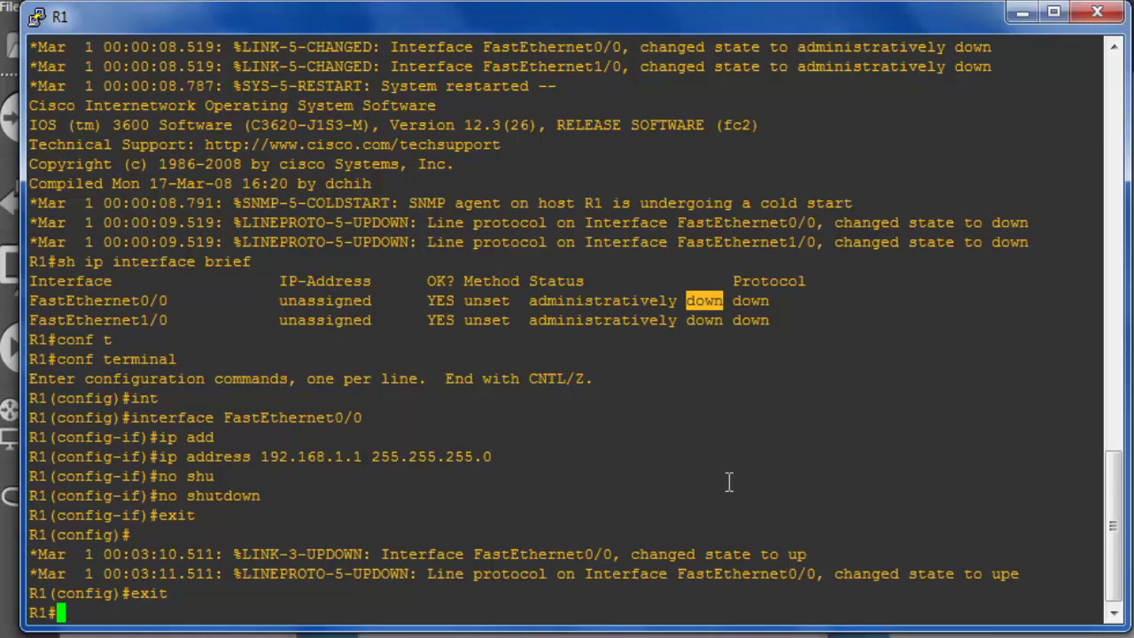
key("Return")
Step: Verify with 'sh ip interface brief' that FastEthernet0/0 is 192.168.1.1 and up
type("sh ip interface brief")
key("Return")
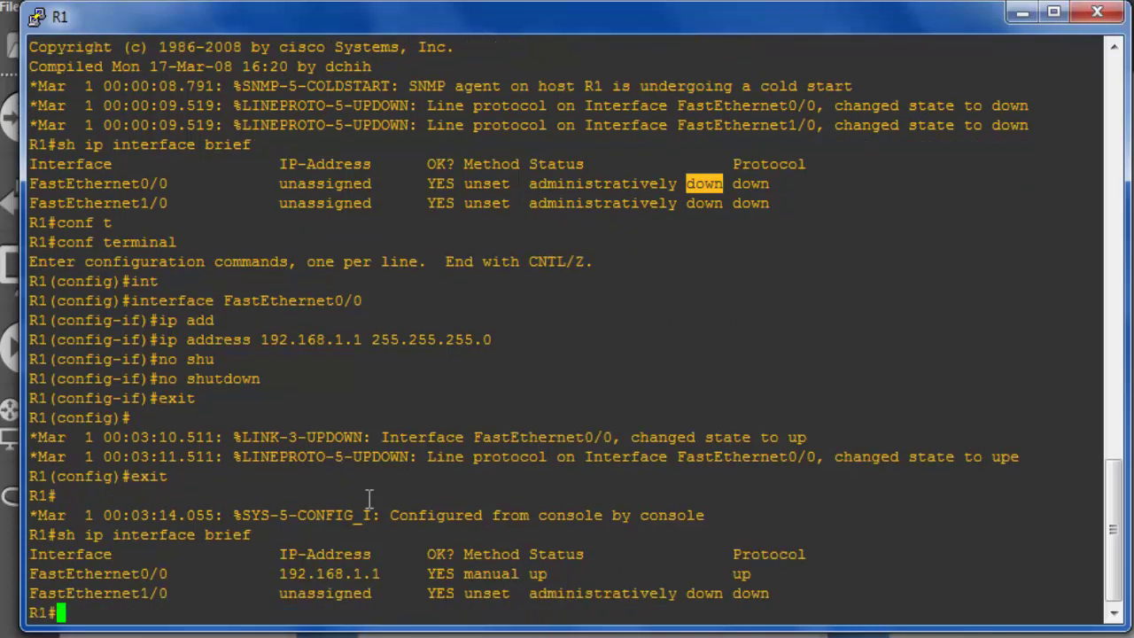
double_click(334, 575)
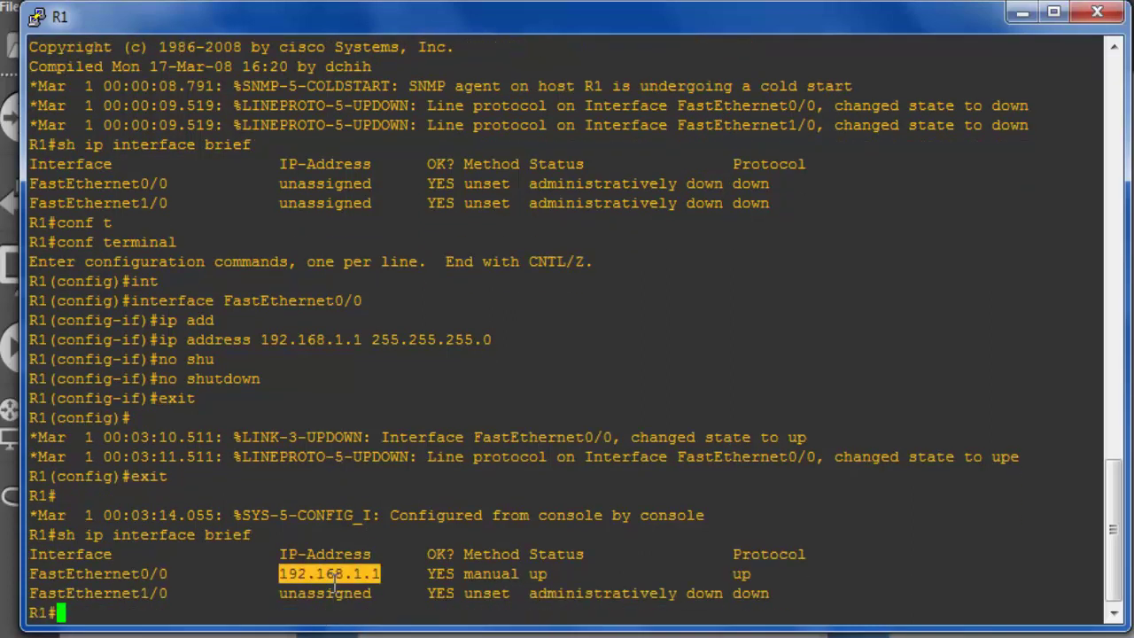
double_click(538, 574)
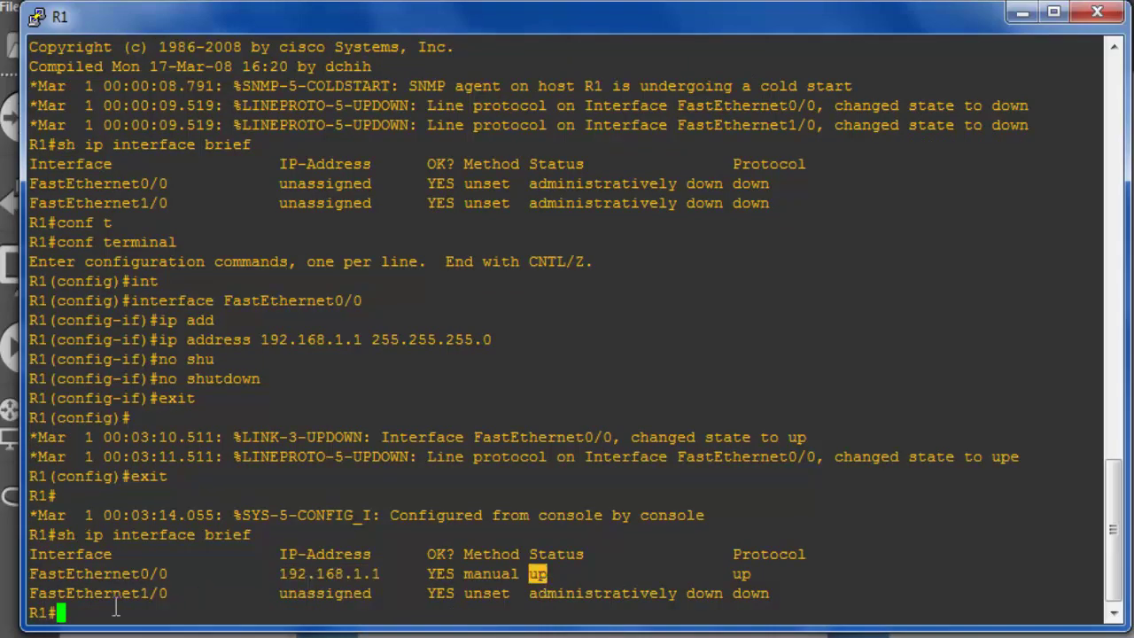
key("alt+Tab")
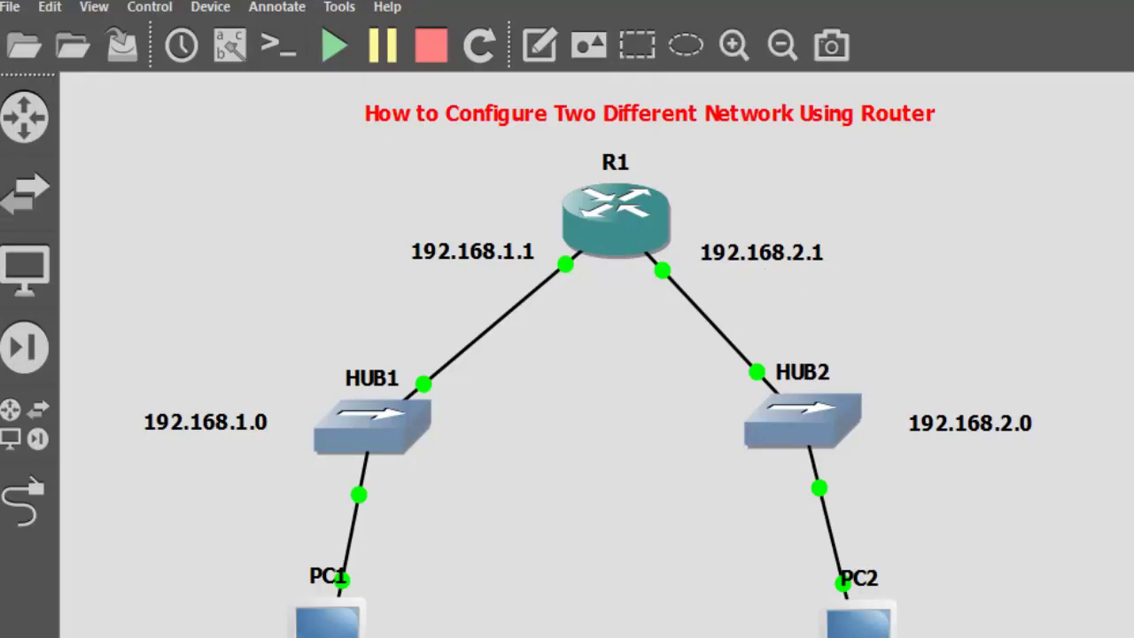
Step: On R1, enter global configuration and select interface FastEthernet1/0
key("alt+Tab")
type("conf t")
key("Tab")
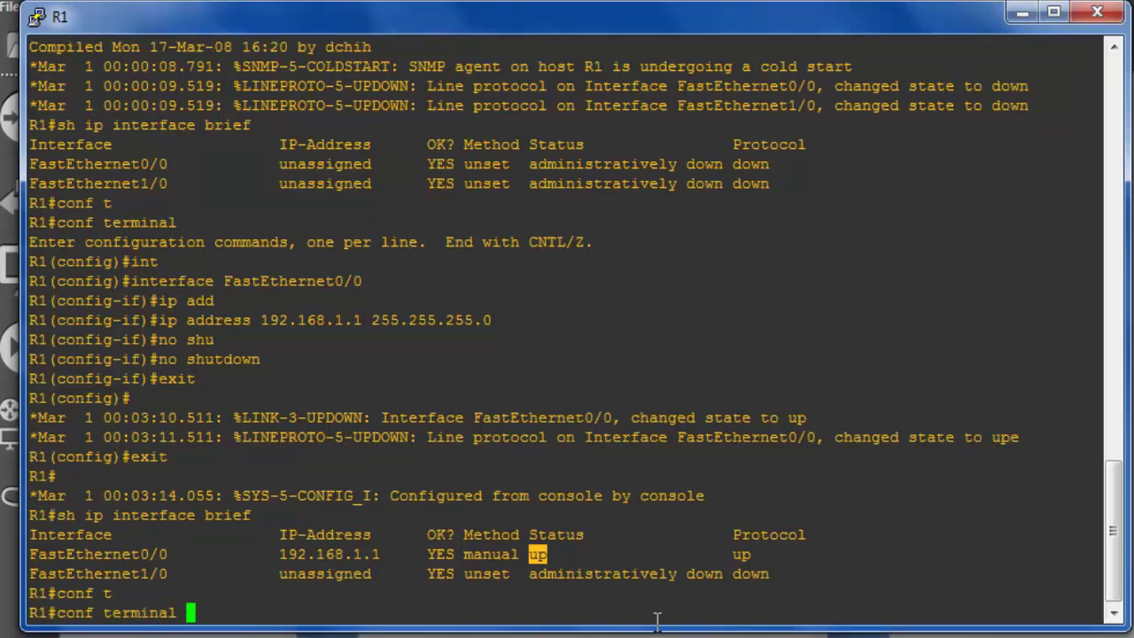
key("Return")
type("i")
key("BackSpace")
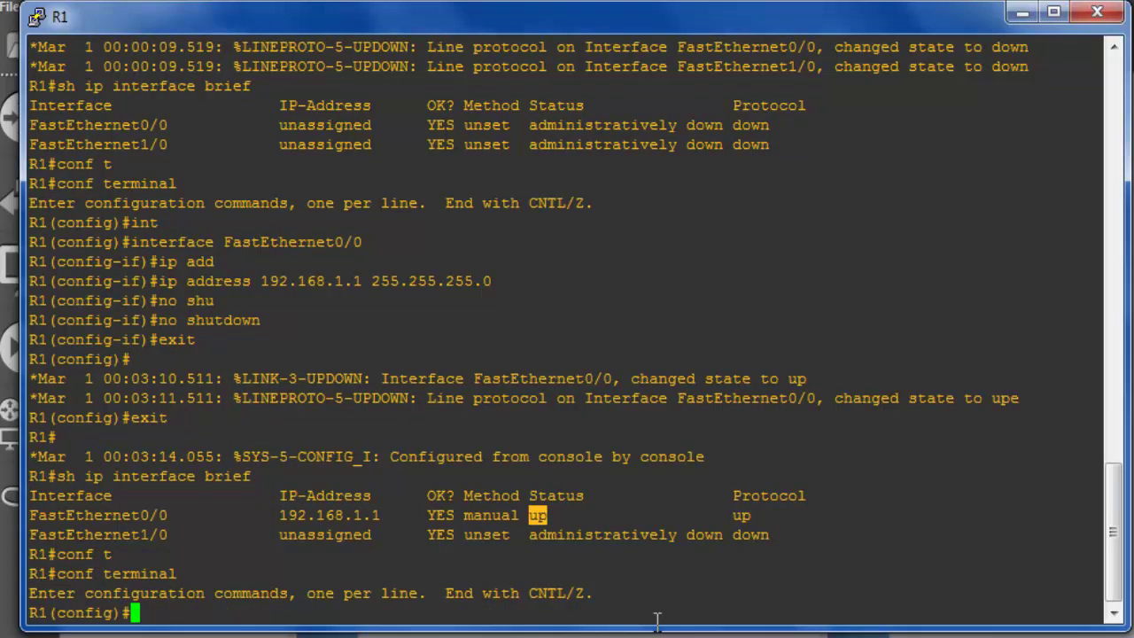
type("int")
key("Tab")
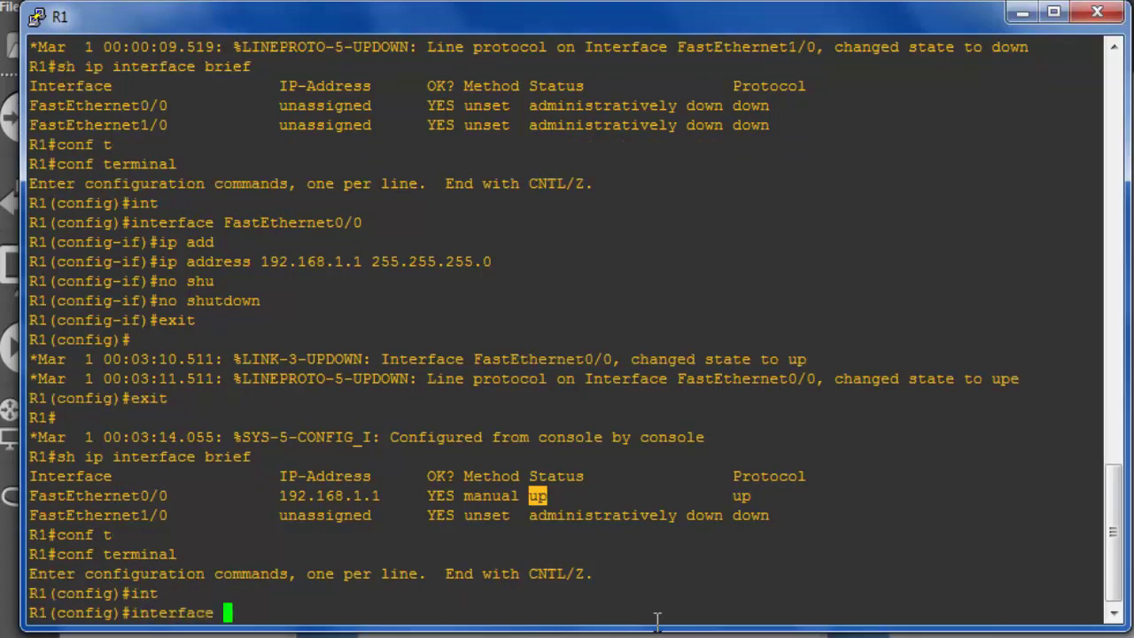
double_click(81, 518)
right_click(536, 505)
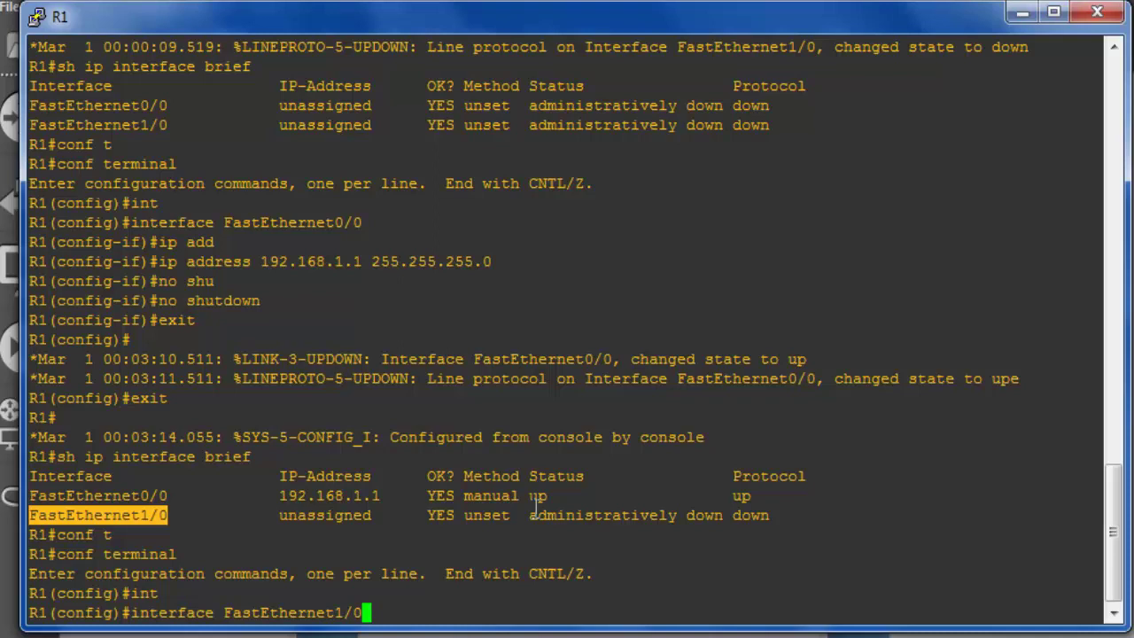
key("Return")
Step: Assign FastEthernet1/0 the address 192.168.2.1 with mask 255.255.255.0
type("ip add")
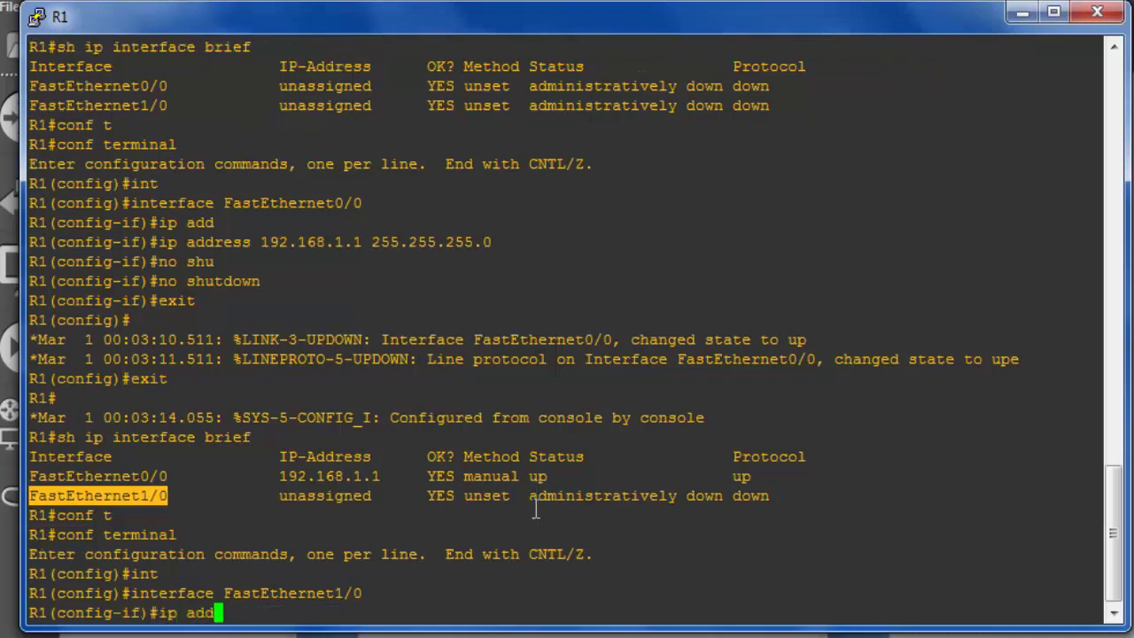
key("Tab")
type("192")
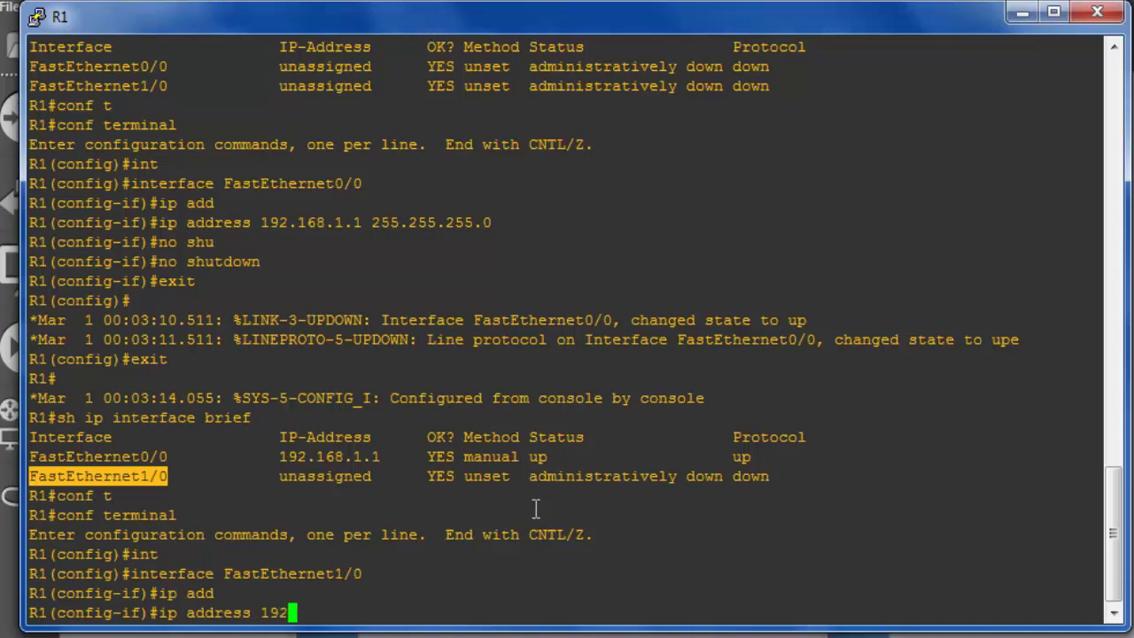
type(".168.2.1 ")
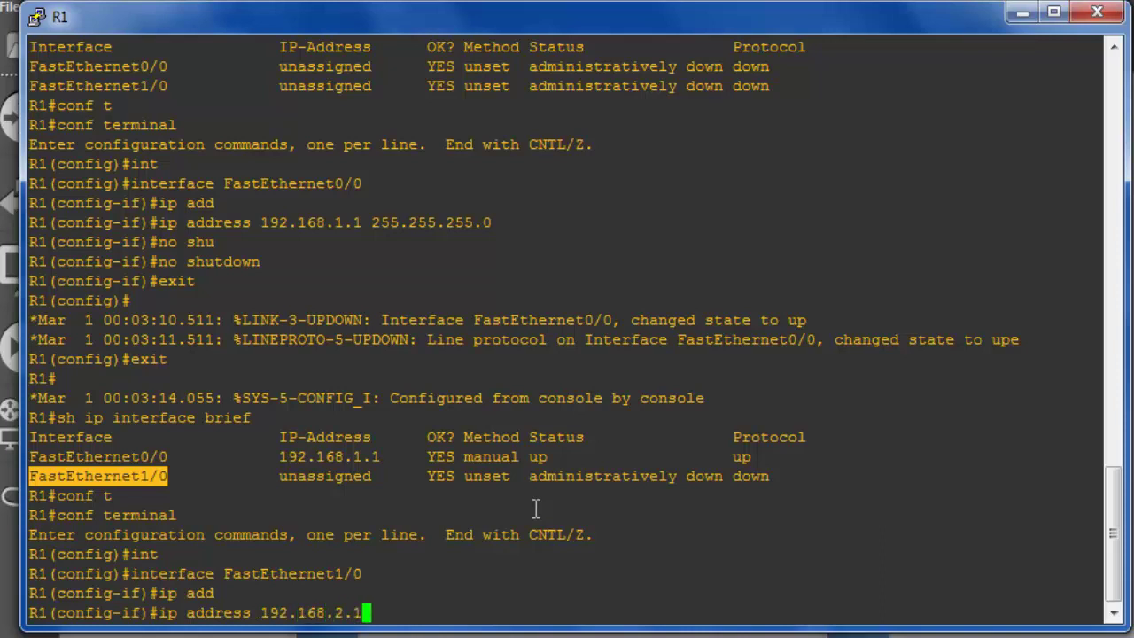
type("255.25")
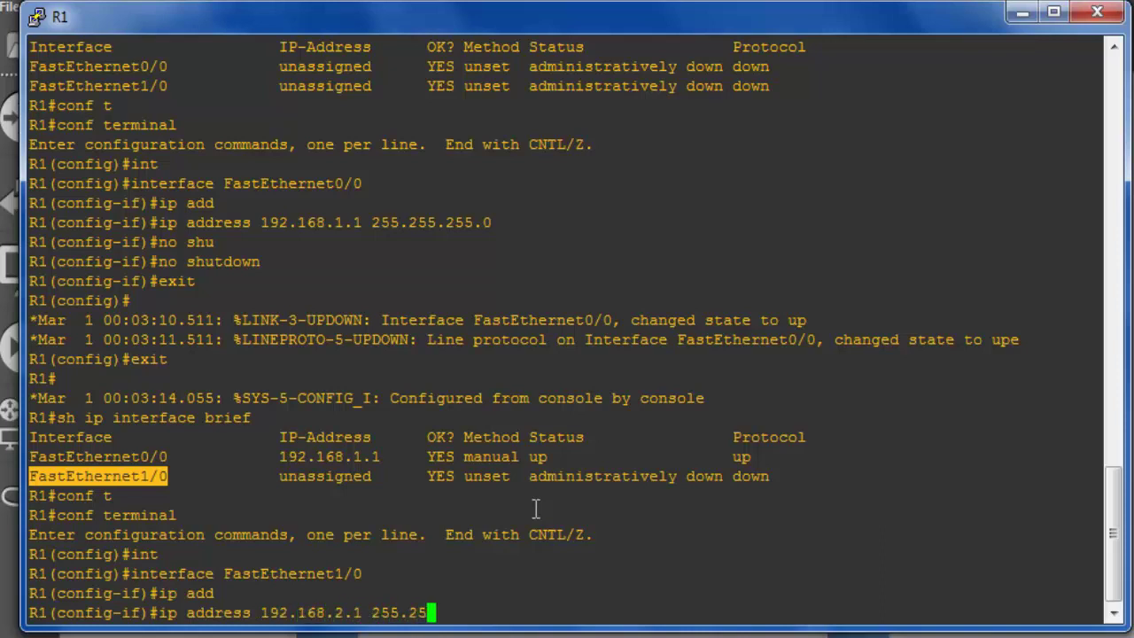
type("5.255.0")
key("Return")
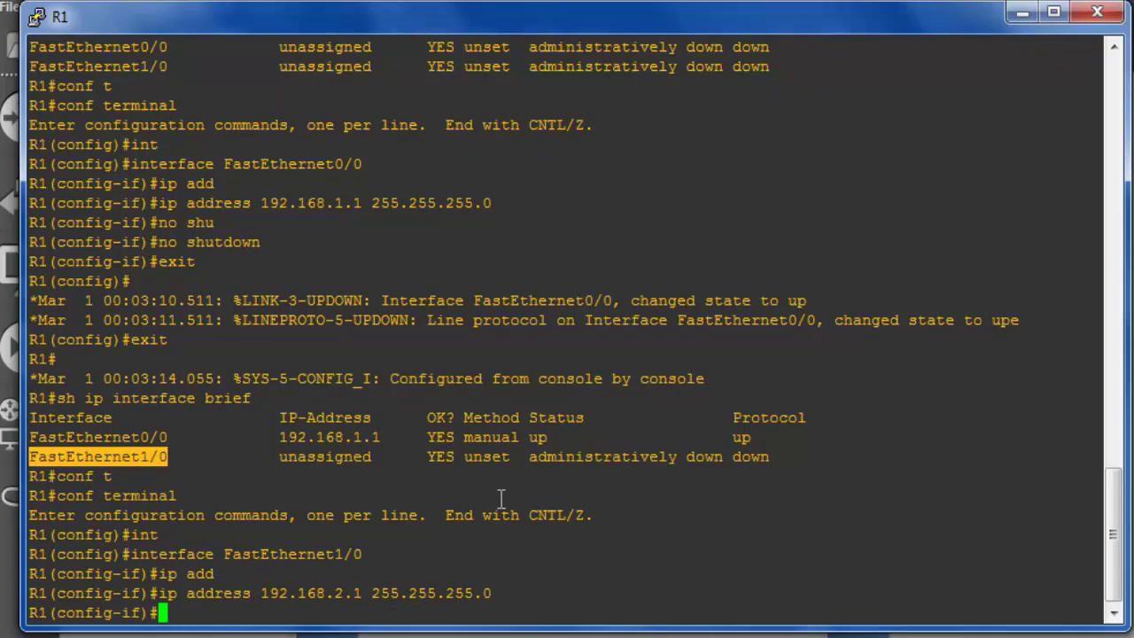
Step: Enable FastEthernet1/0 with no shutdown and exit back to privileged mode
double_click(704, 470)
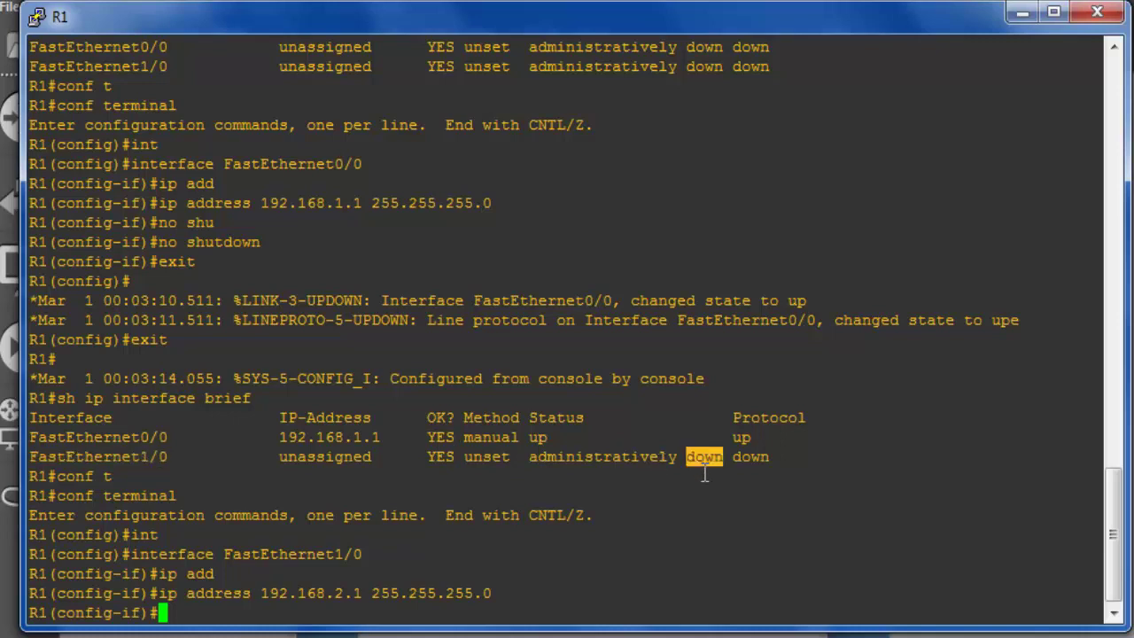
type("no hsut")
key("Return")
type("no shu")
key("Tab")
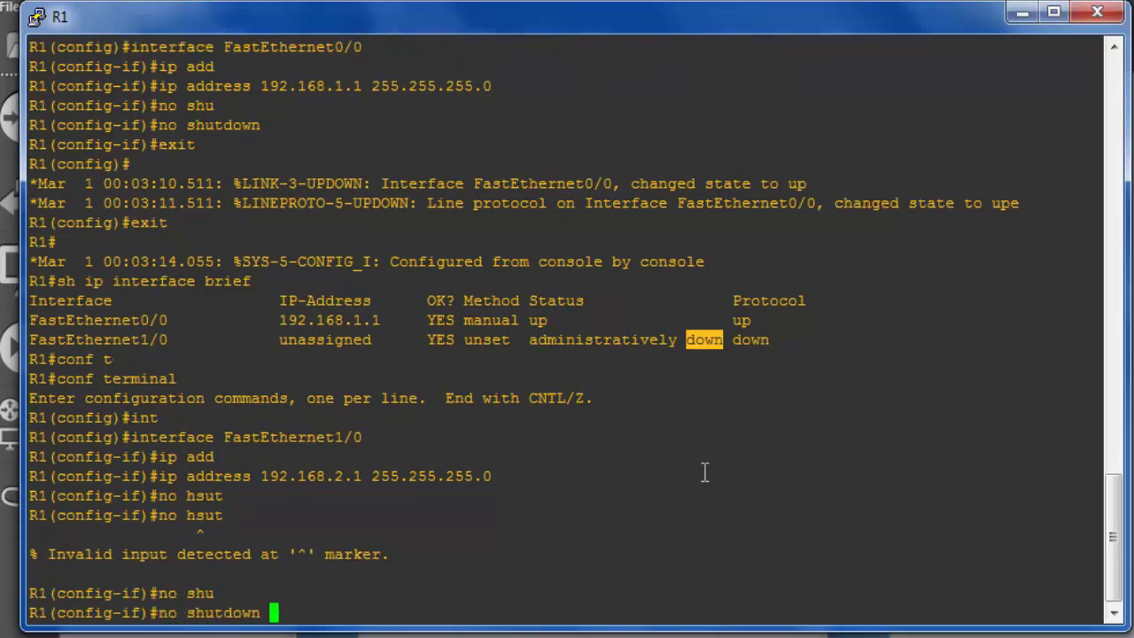
key("Return")
type("exit")
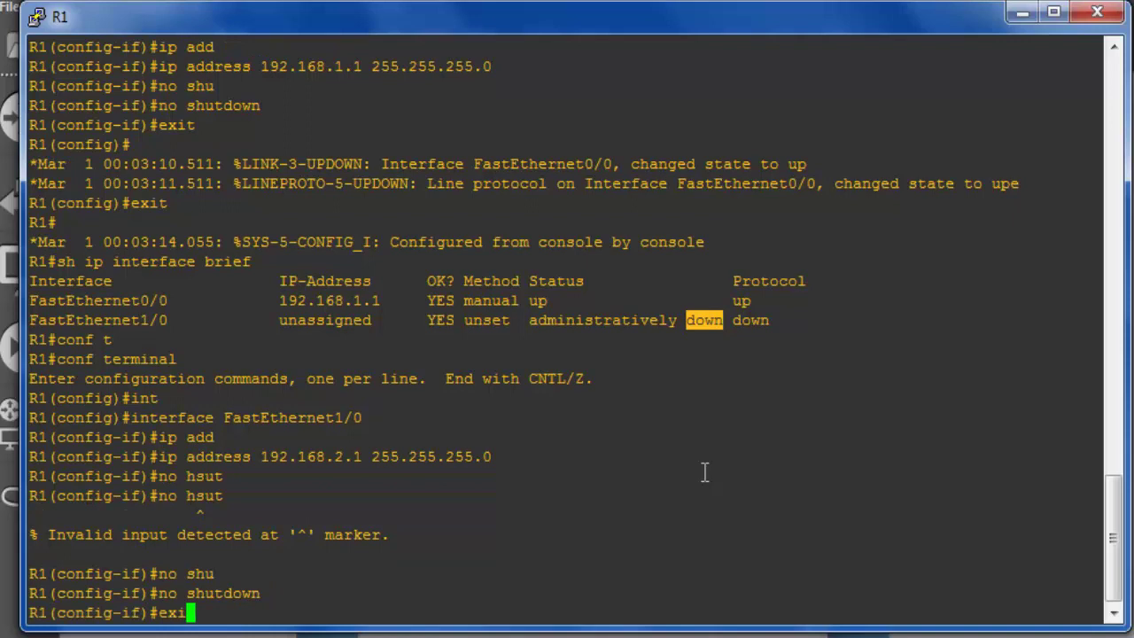
key("Return")
type("exi")
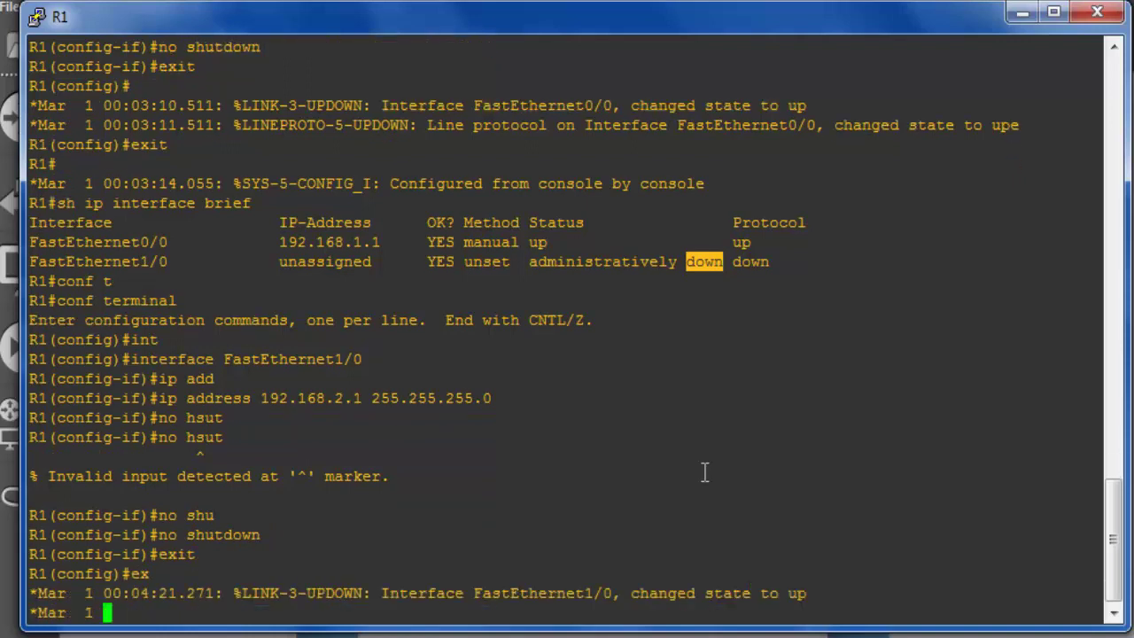
key("Return")
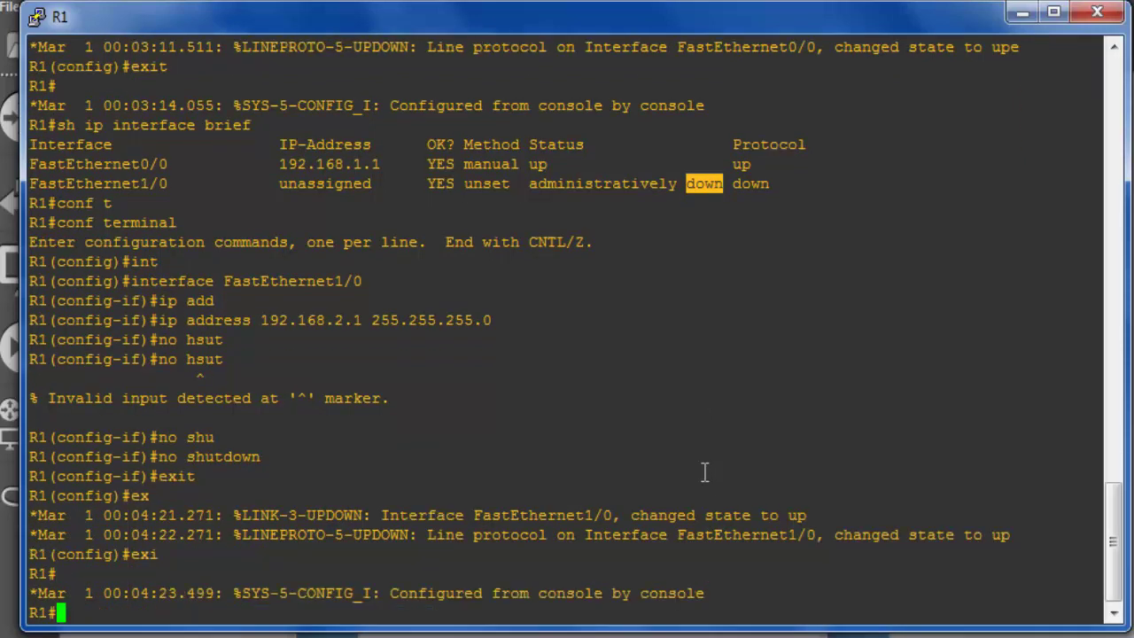
type("sh ip int")
key("Tab")
Step: Run show ip interface brief and check Fa0/0 at 192.168.1.1 and Fa1/0 at 192.168.2.1
type("br")
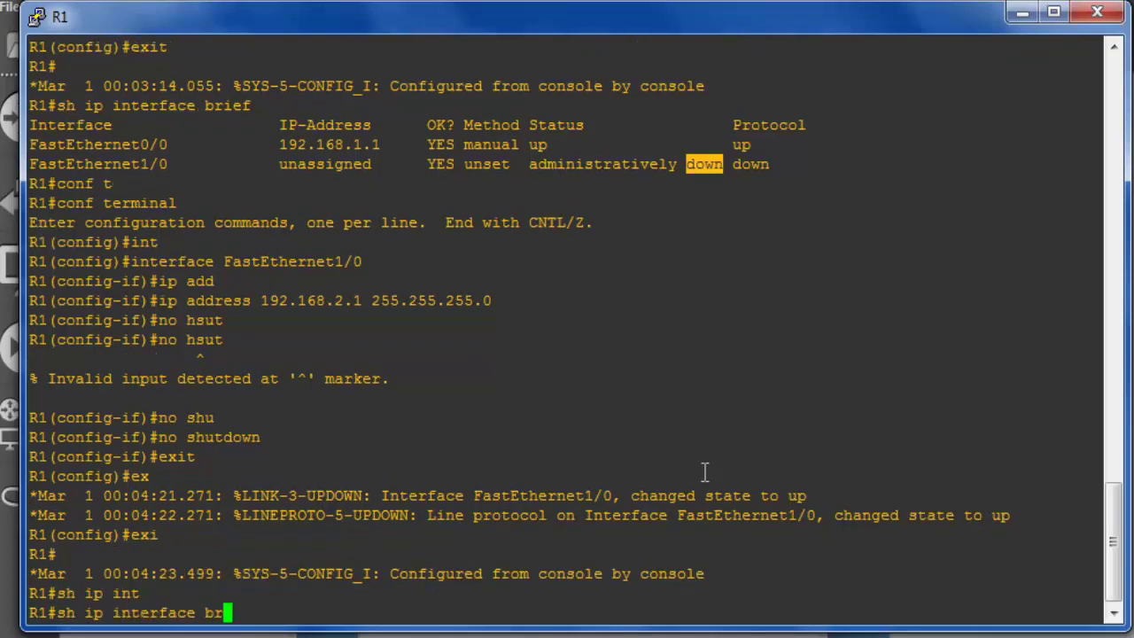
key("Tab")
key("Return")
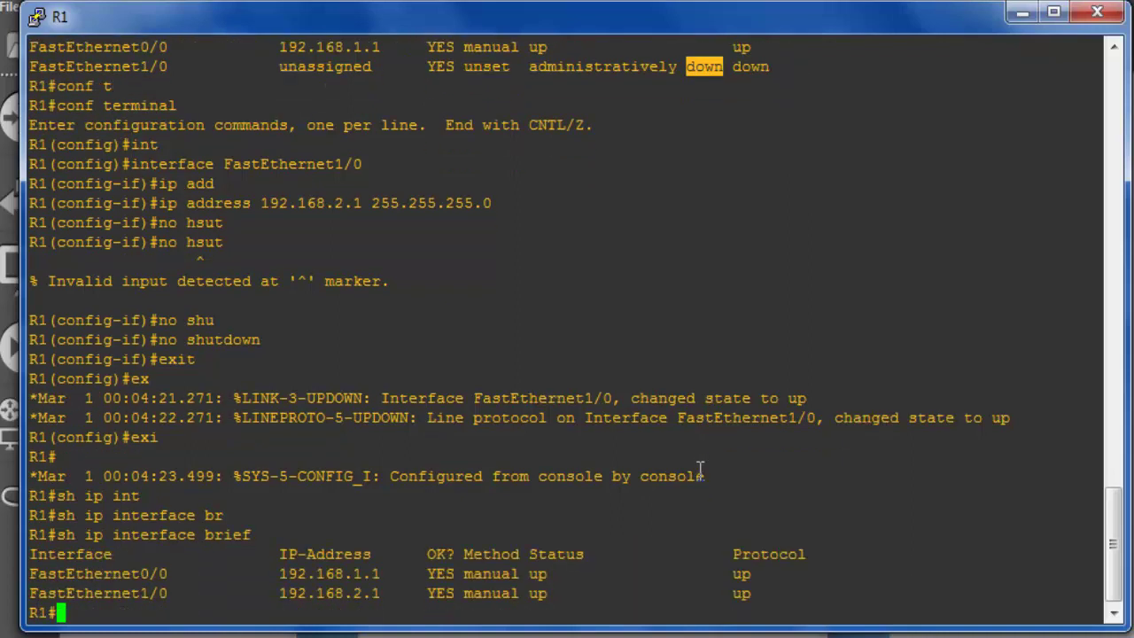
double_click(117, 580)
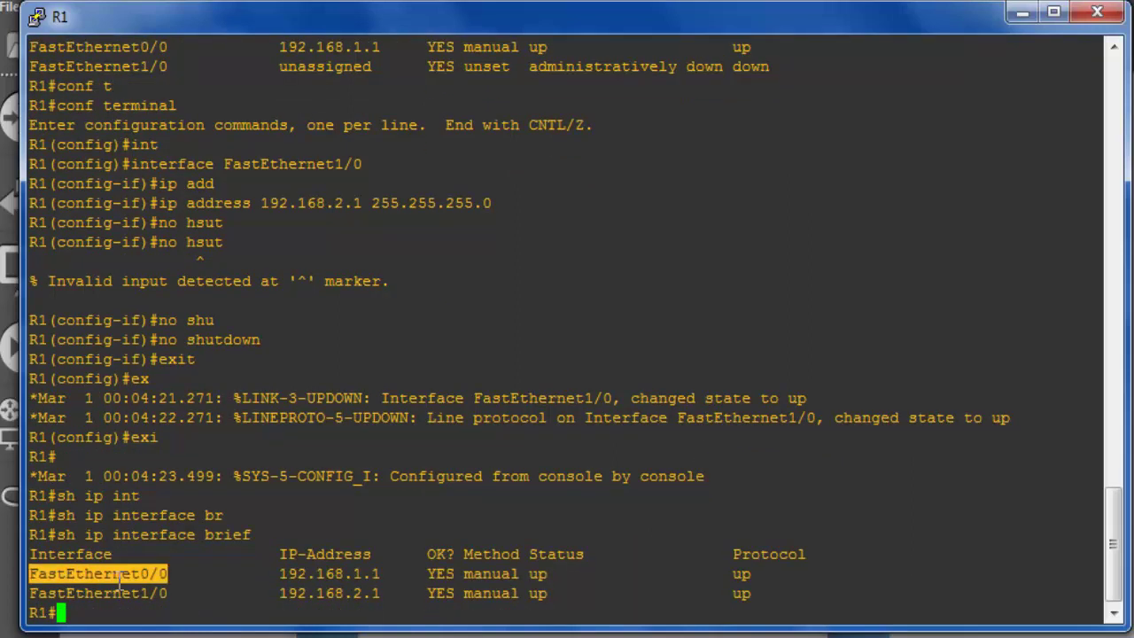
left_click(325, 576)
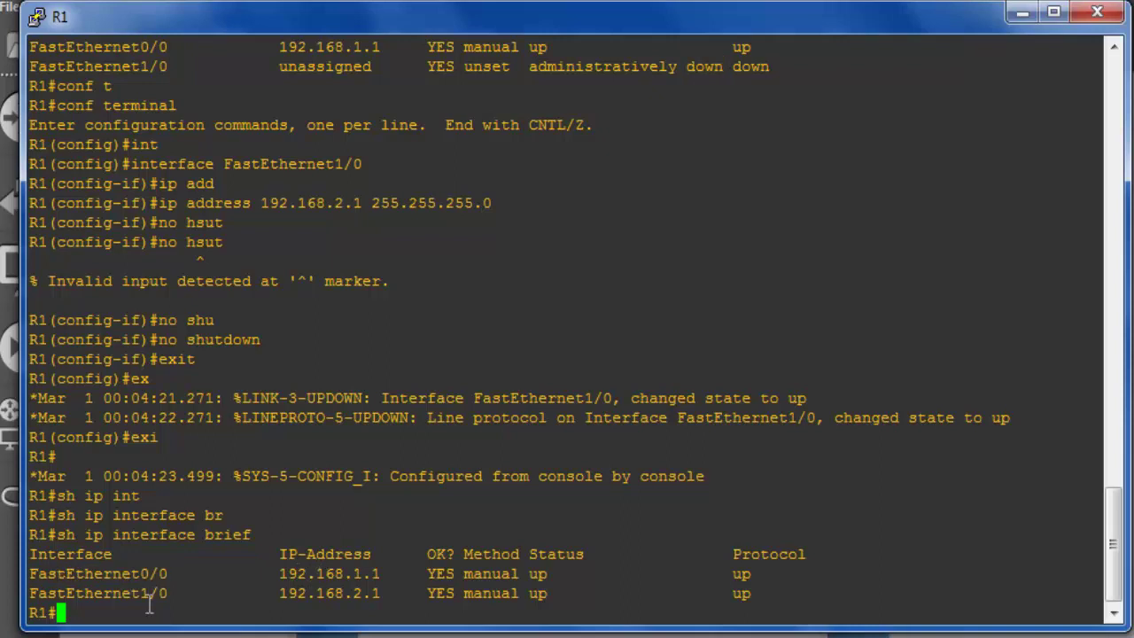
double_click(321, 595)
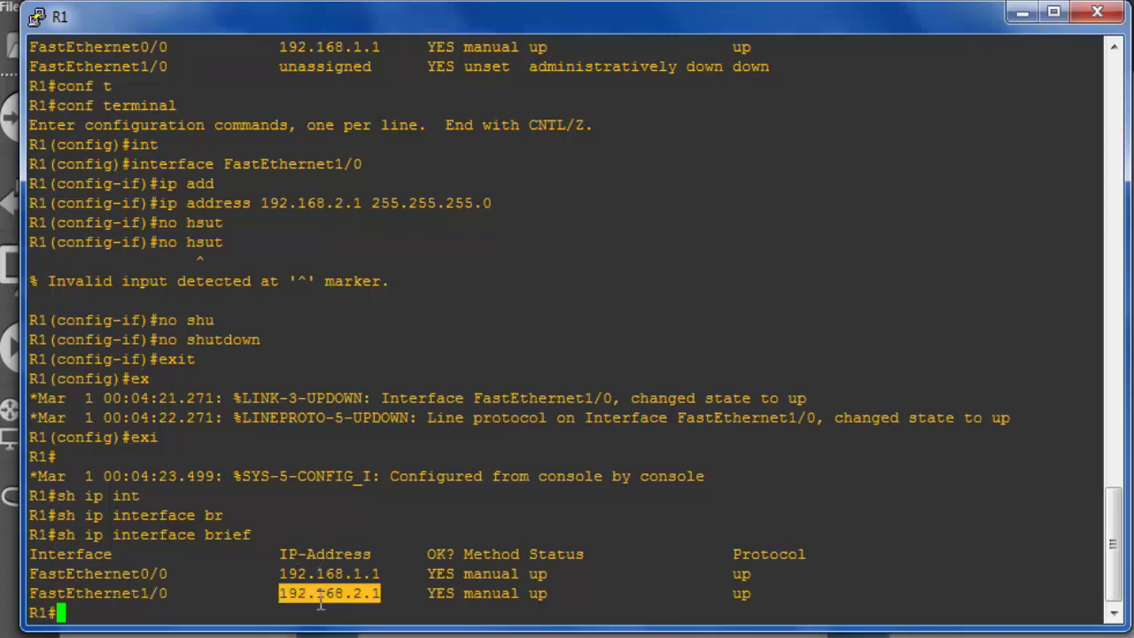
left_click(554, 585)
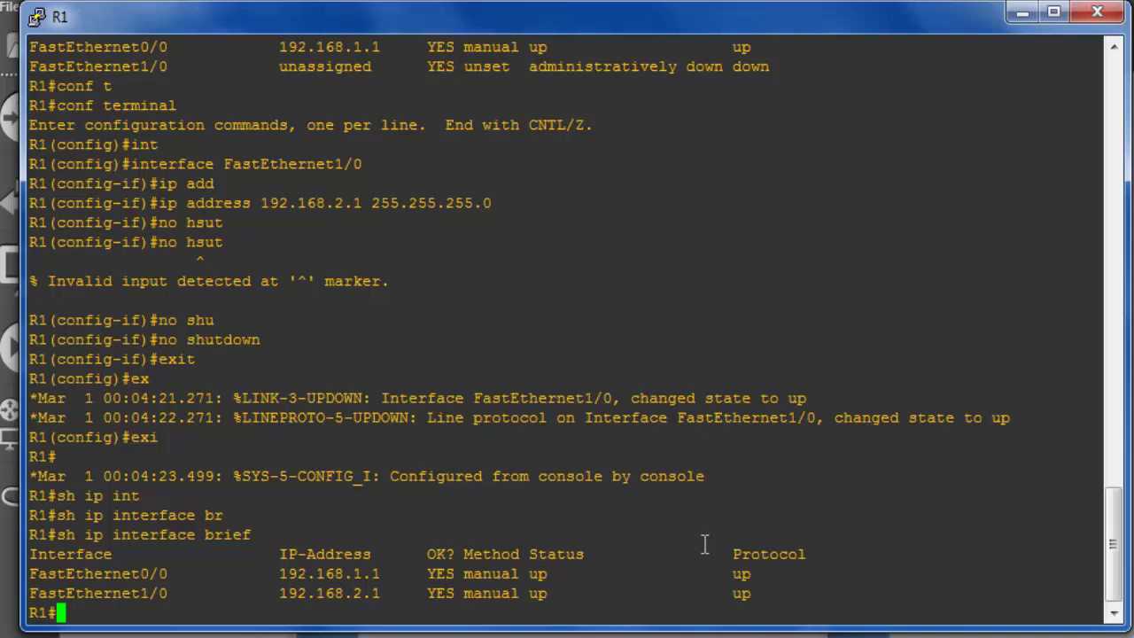
Step: Display R1's routing table and check the connected routes 192.168.1.0/24 and 192.168.2.0/24
type("sh ip route")
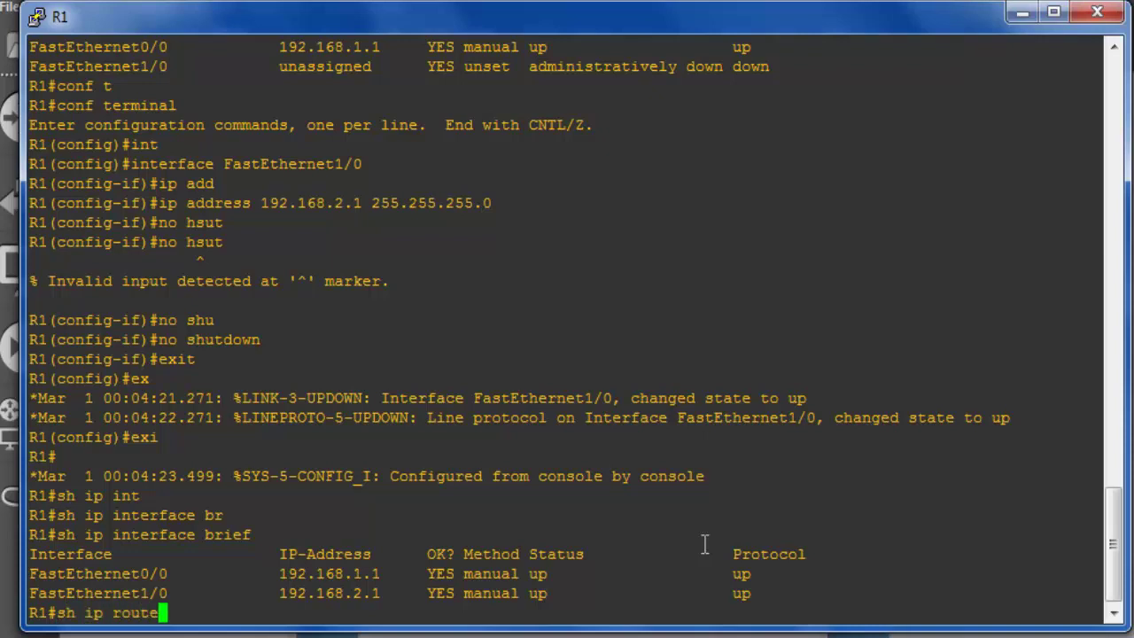
key("Return")
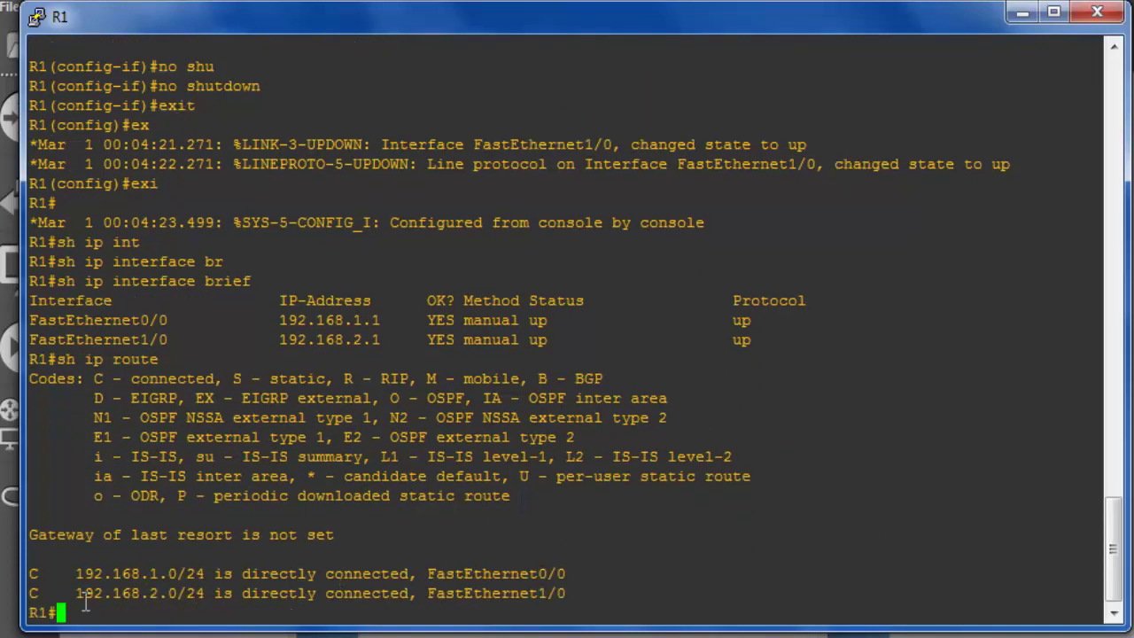
left_click_drag(32, 574, 577, 584)
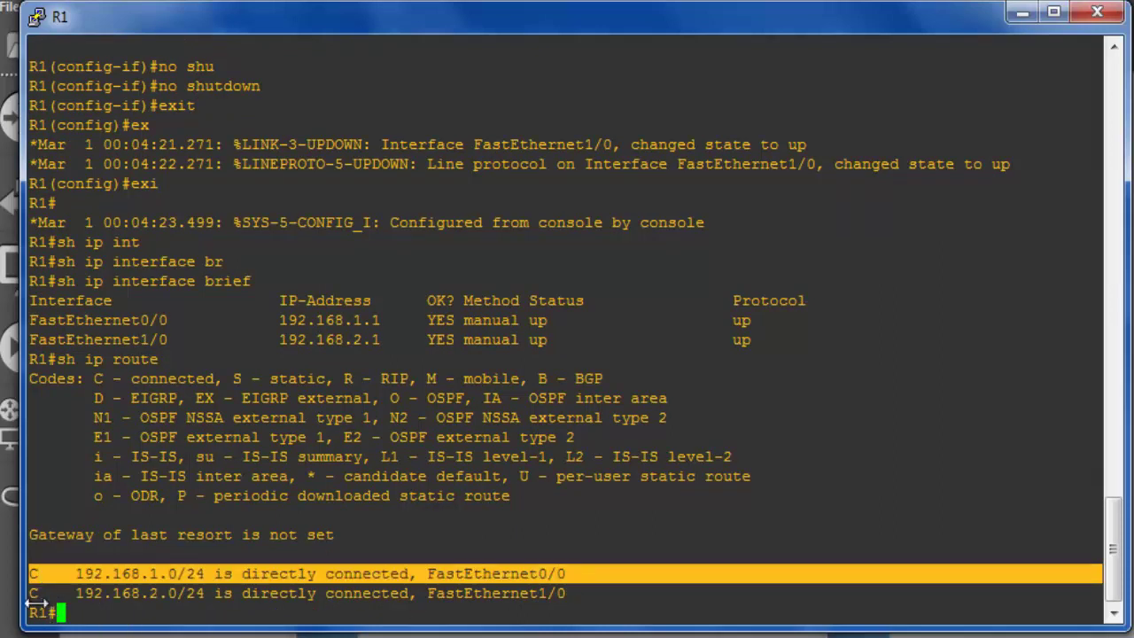
left_click_drag(31, 595, 584, 593)
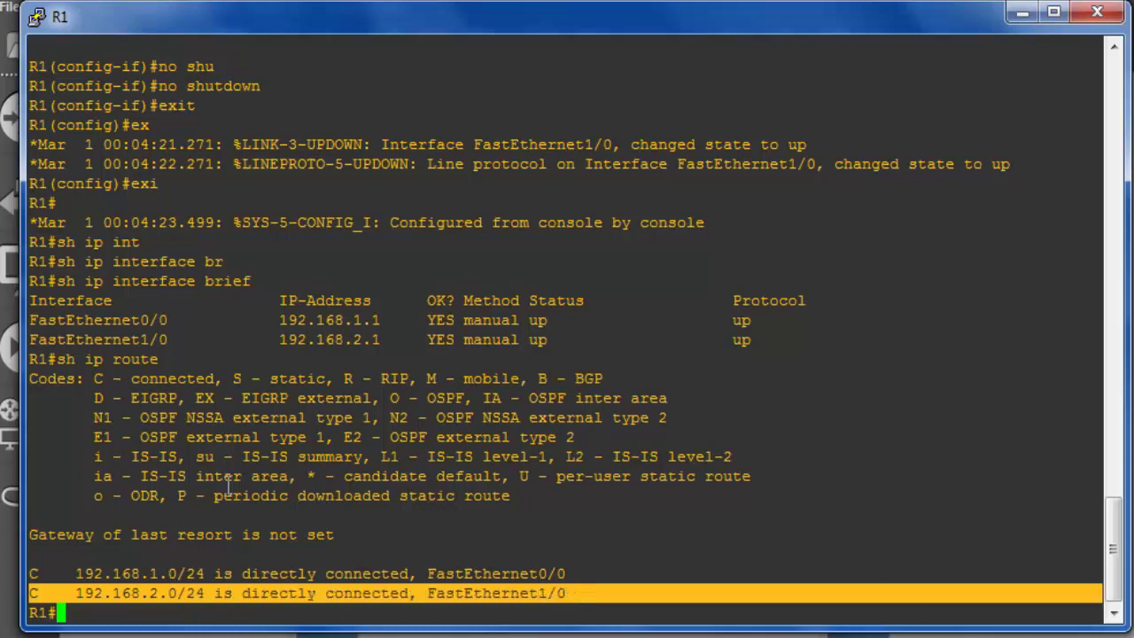
double_click(194, 388)
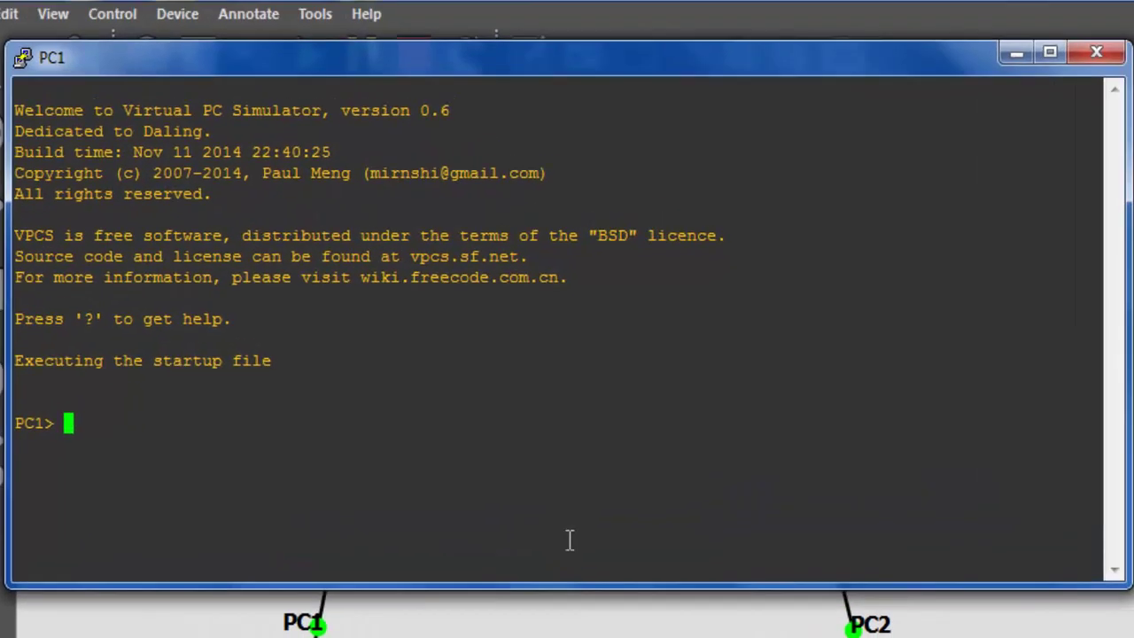
Step: Give PC1 address 192.168.1.2 255.255.255.0 with gateway 192.168.1.1, fixing the missing dot
type("sh ip")
key("Return")
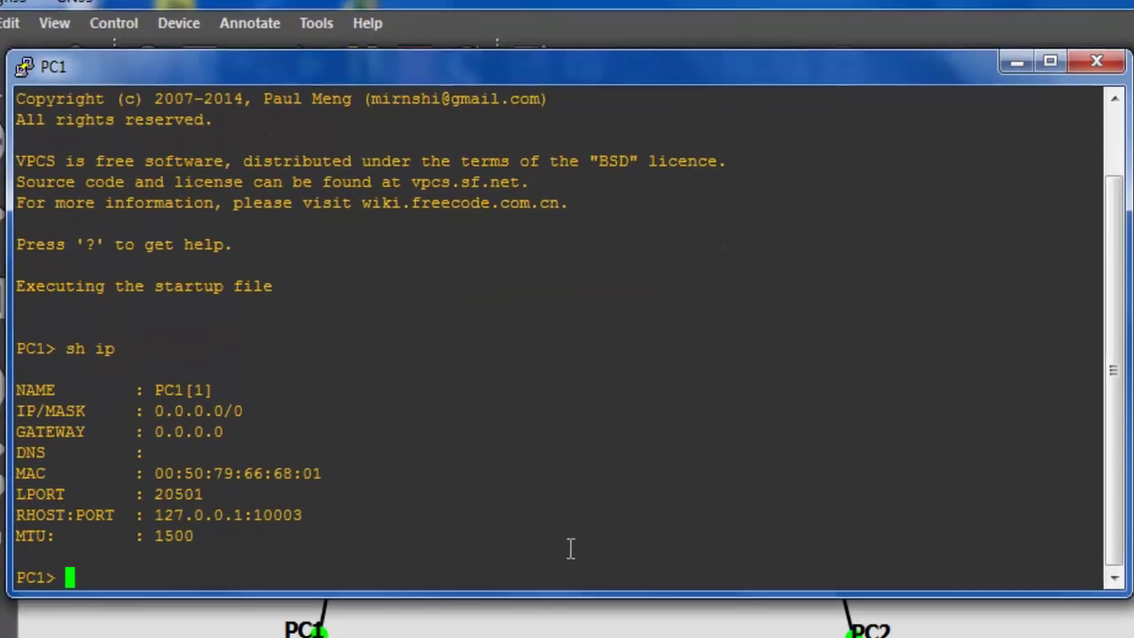
type("ip ")
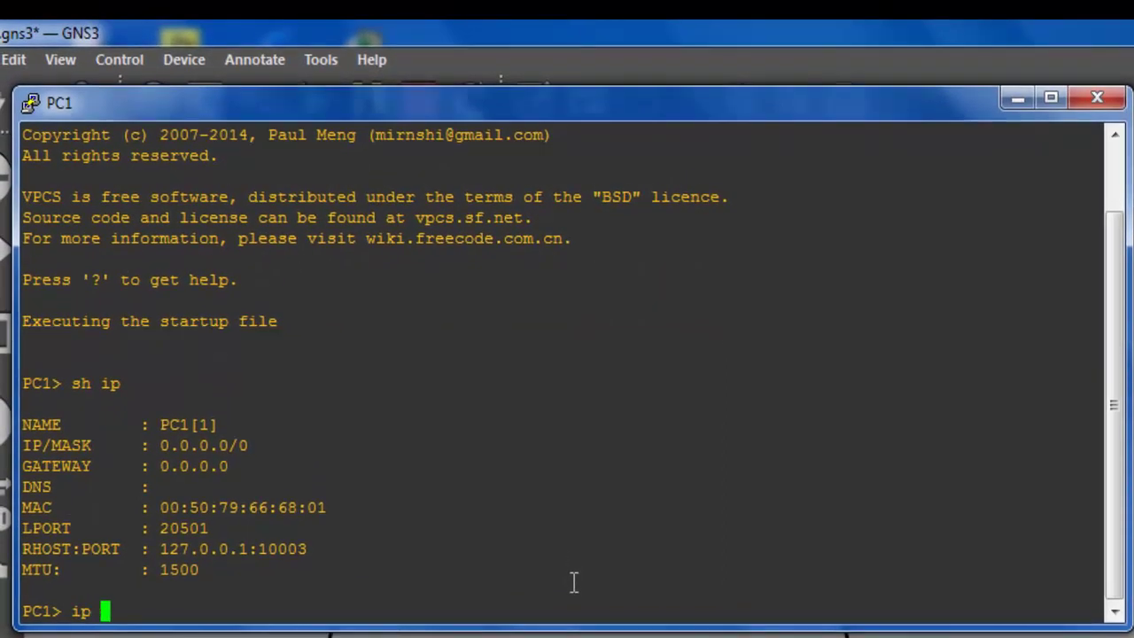
type("192168.1.2")
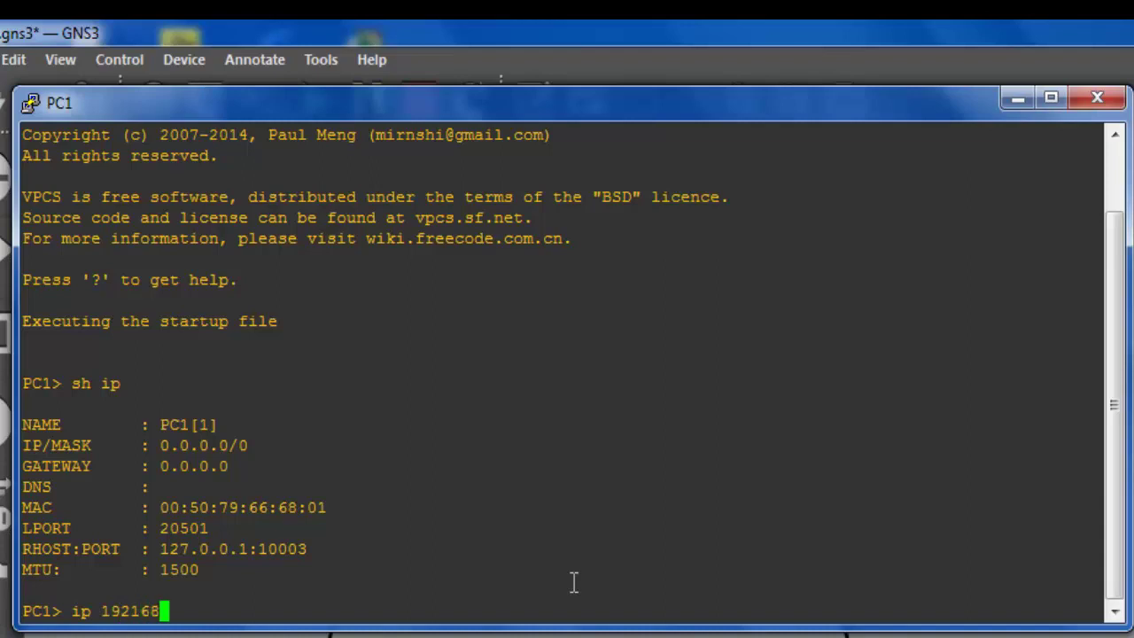
type("25")
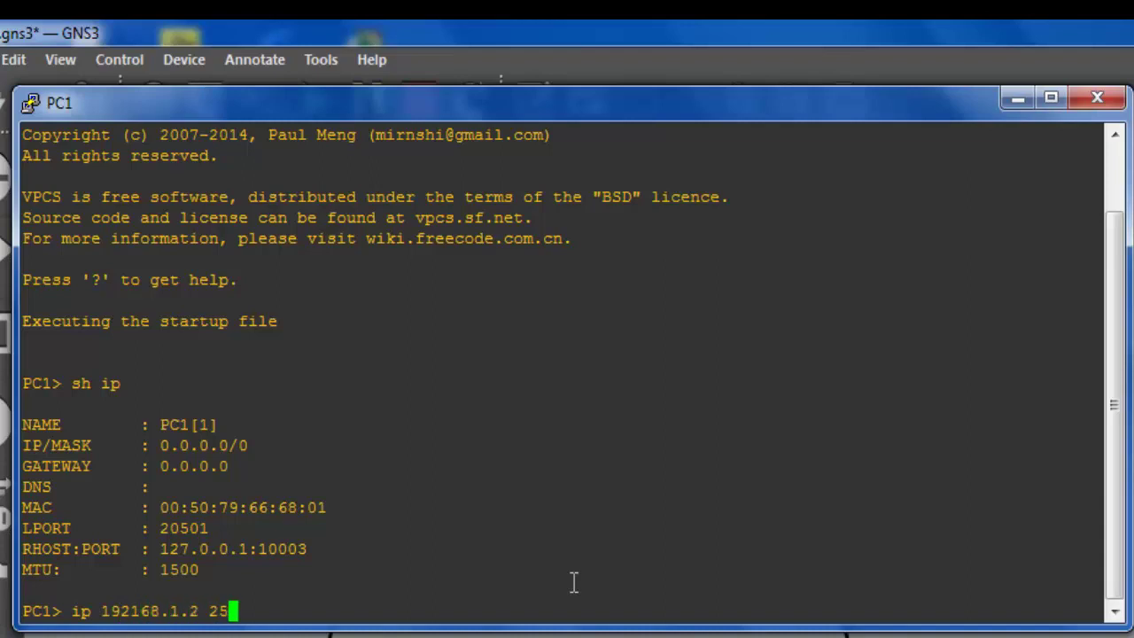
type("5.255.25")
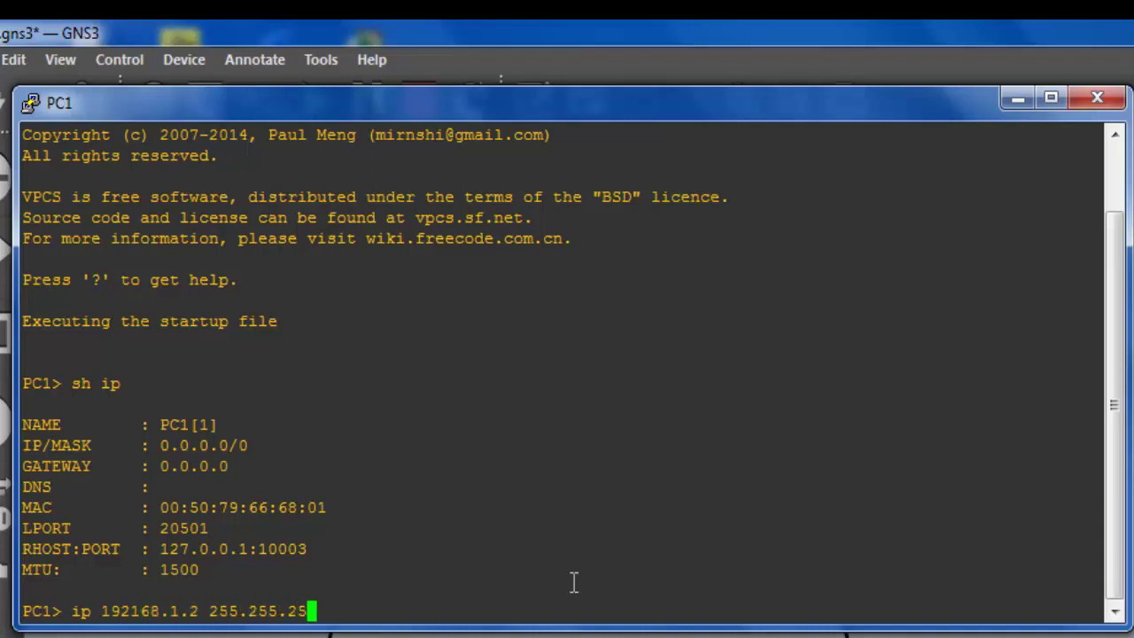
type("5.0 192")
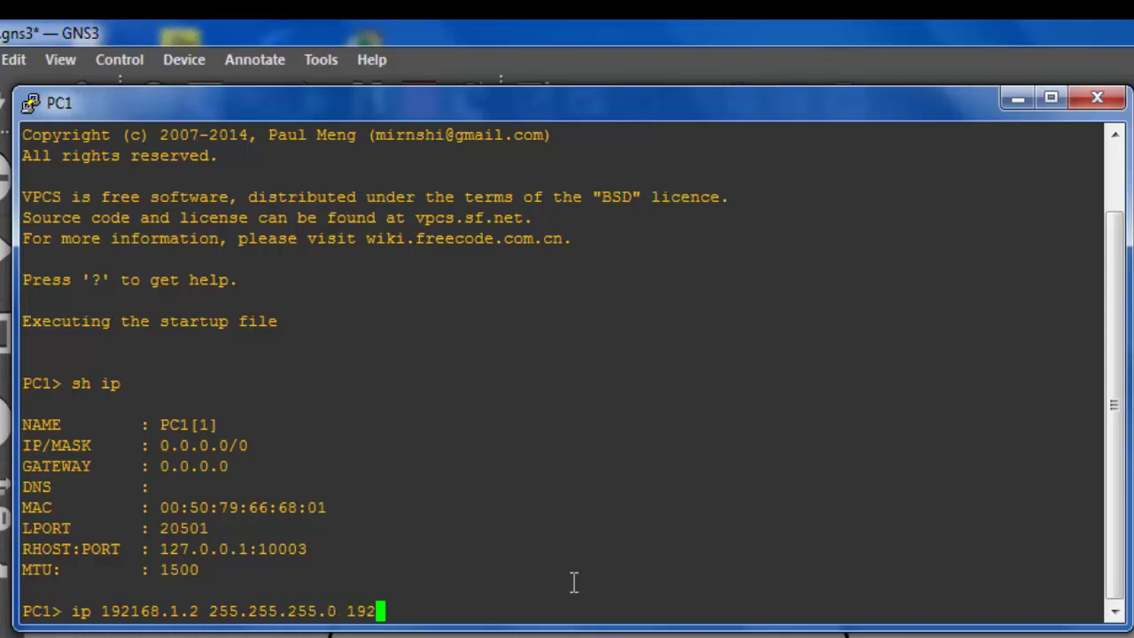
type(".168.1.1")
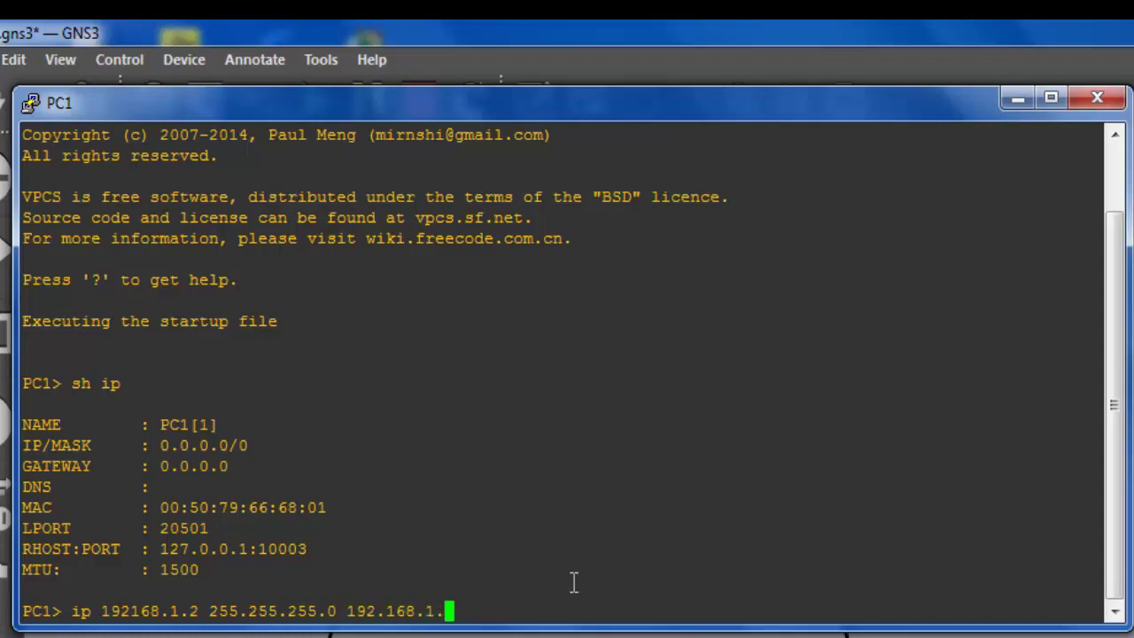
key("Return")
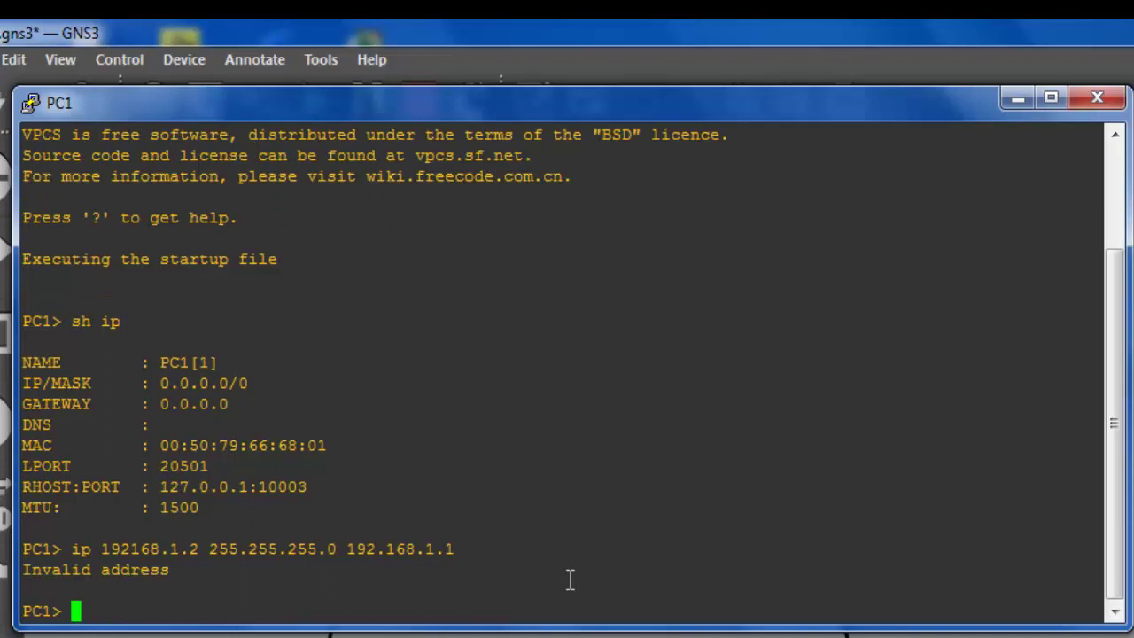
key("Up")
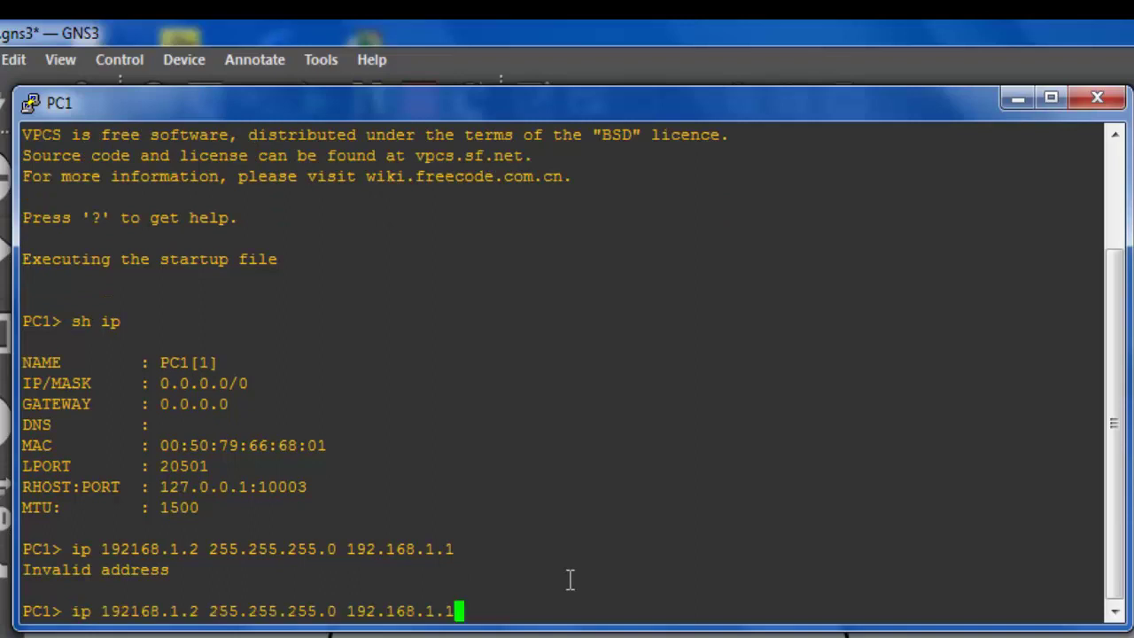
key("Left")
key("Left")
key("Left")
key("Left")
key("Left")
key("Left")
key("Left")
key("Left")
key("Left")
key("Left")
key("Left")
key("Left")
key("Left")
key("Left")
key("Left")
key("Left")
key("Left")
key("Left")
key("Left")
key("Left")
key("Left")
key("Left")
key("Left")
key("Left")
key("Left")
key("Left")
key("Left")
key("Left")
type(".")
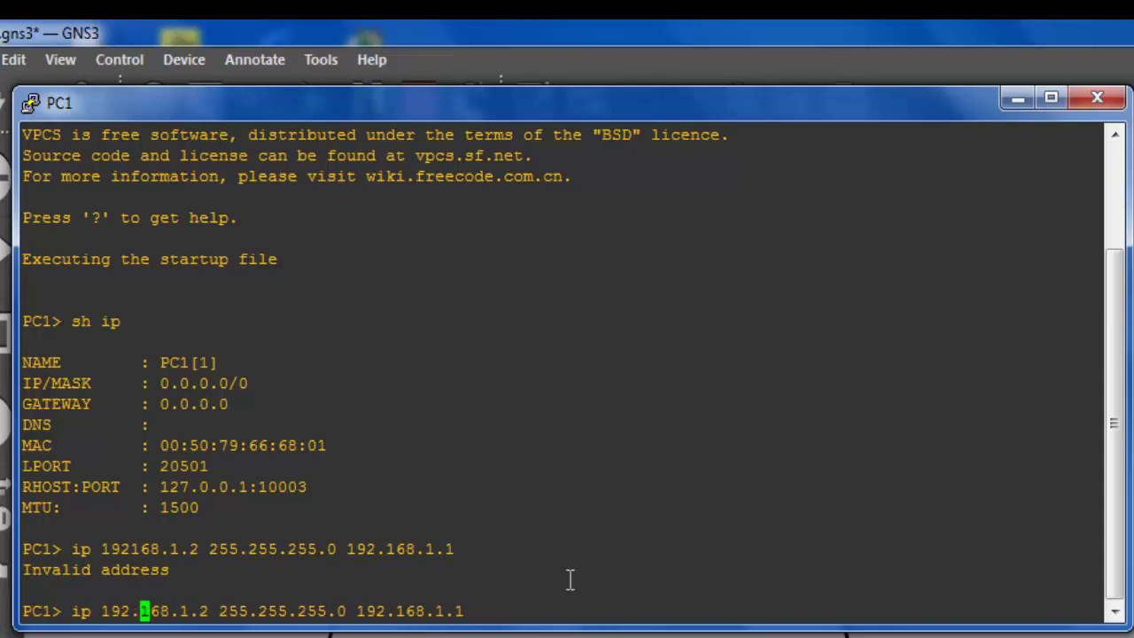
key("Return")
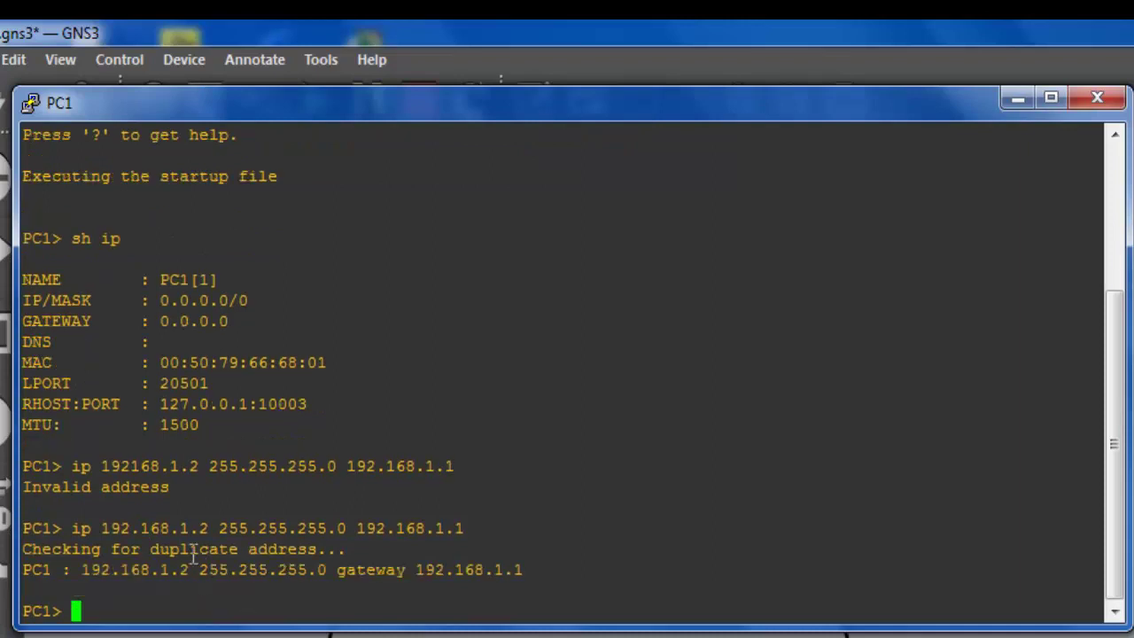
double_click(193, 549)
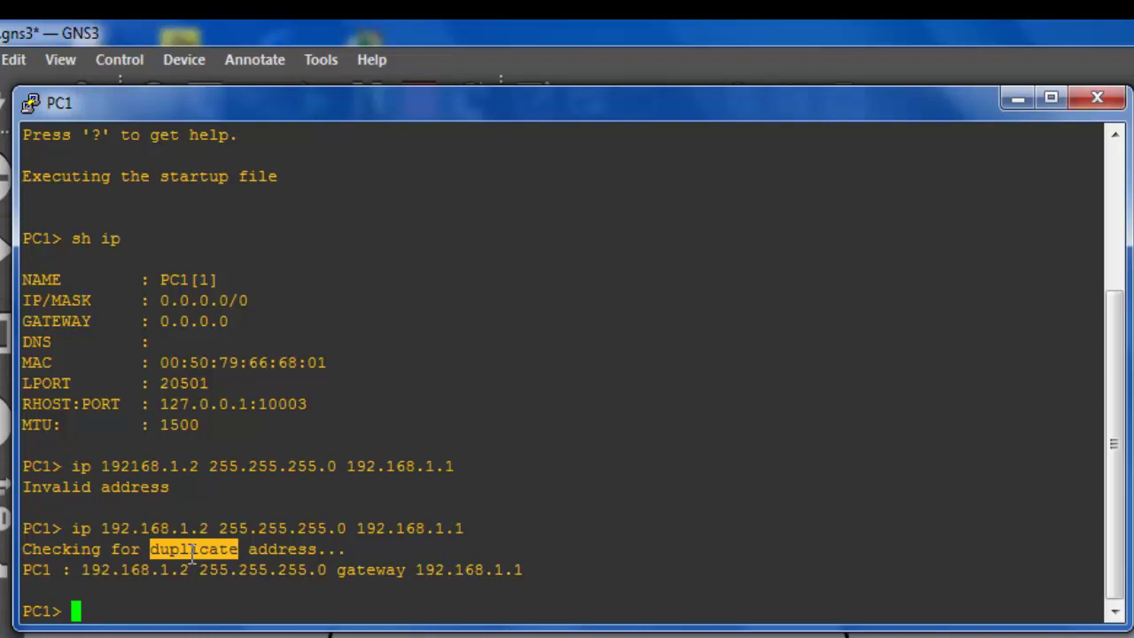
left_click_drag(82, 570, 243, 577)
Step: Confirm PC1's 192.168.1.2/24 and gateway 192.168.1.1, then ping 192.168.1.1
type("sh ip")
key("Return")
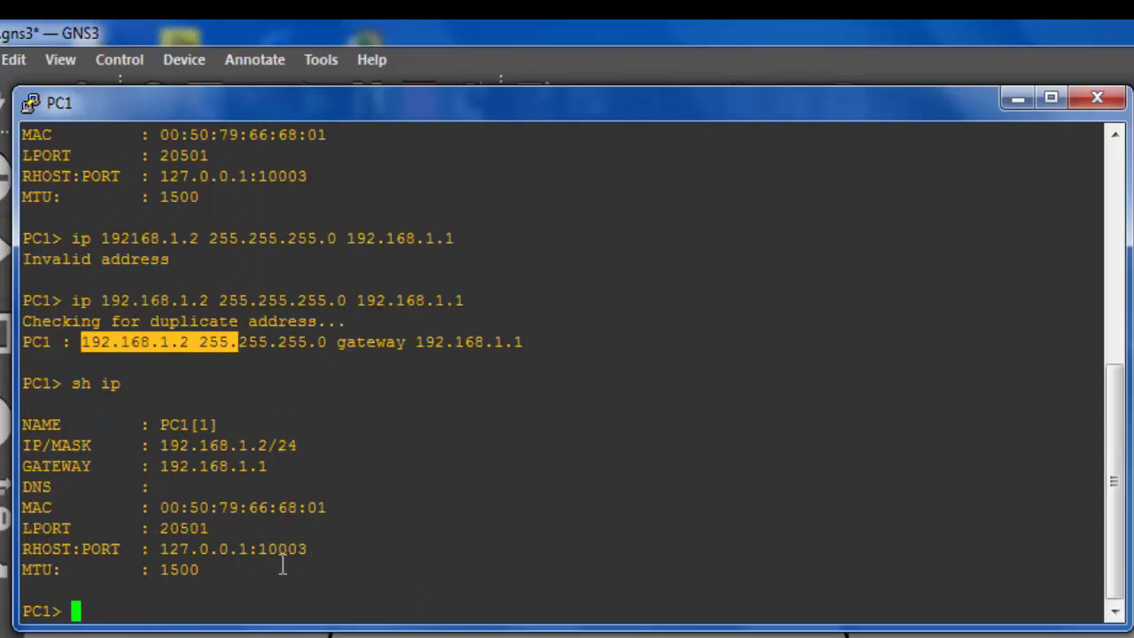
double_click(294, 451)
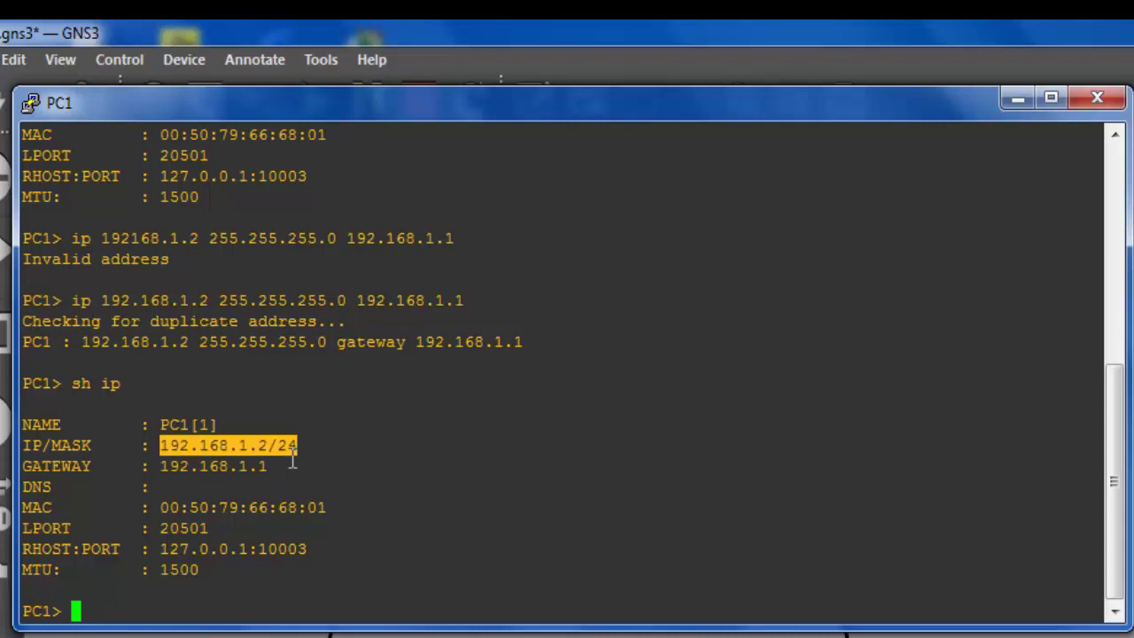
double_click(197, 469)
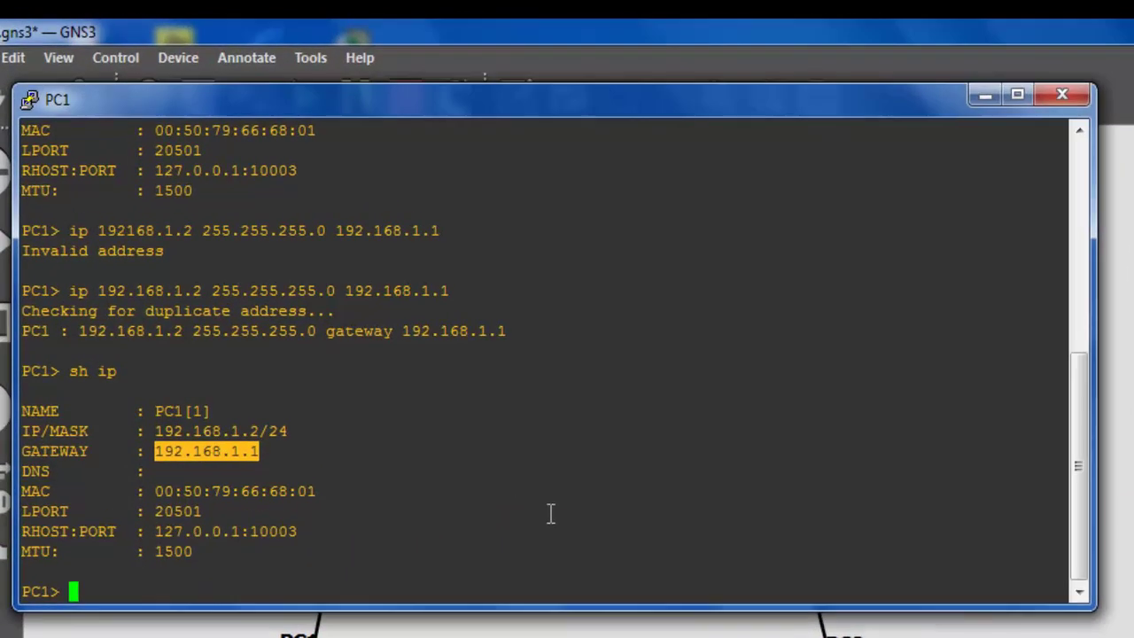
type("ping ")
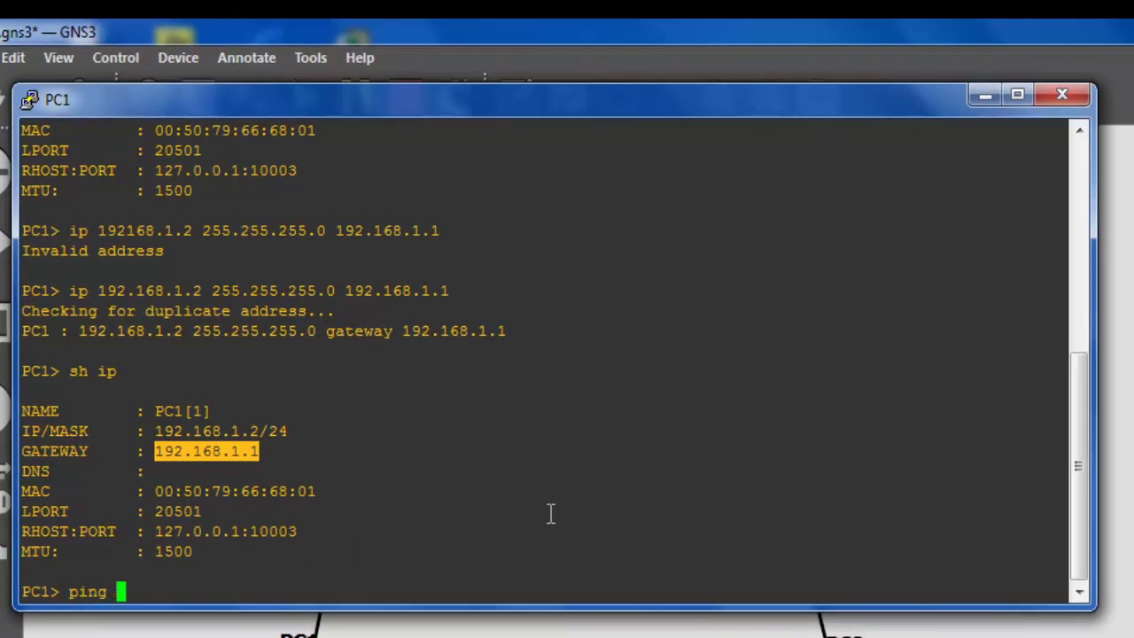
type("192.168.1.1")
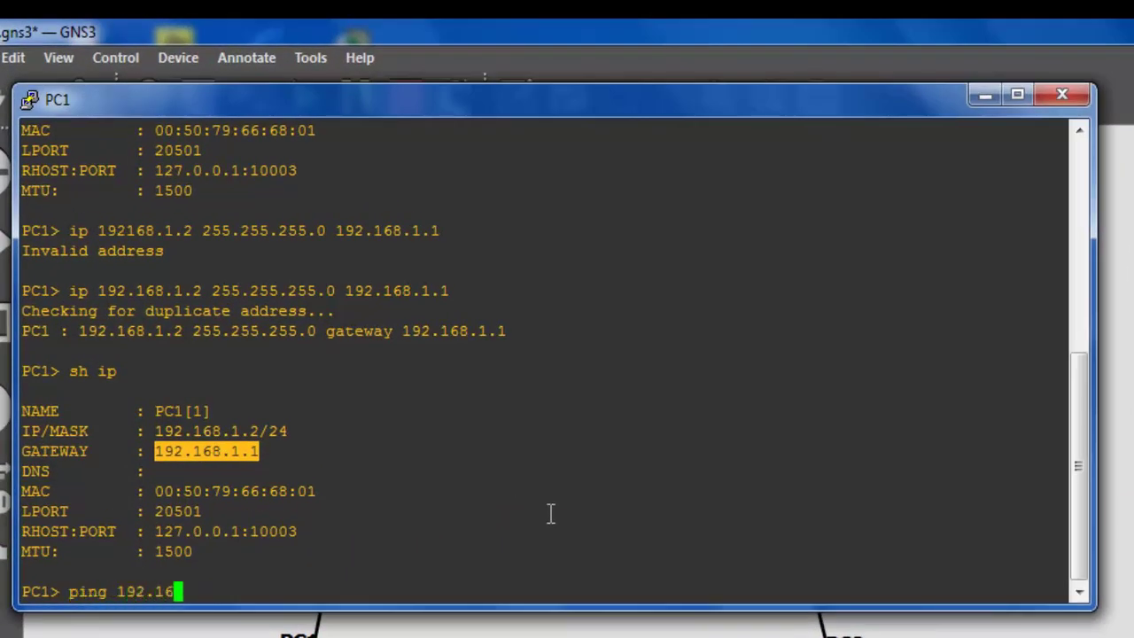
key("Return")
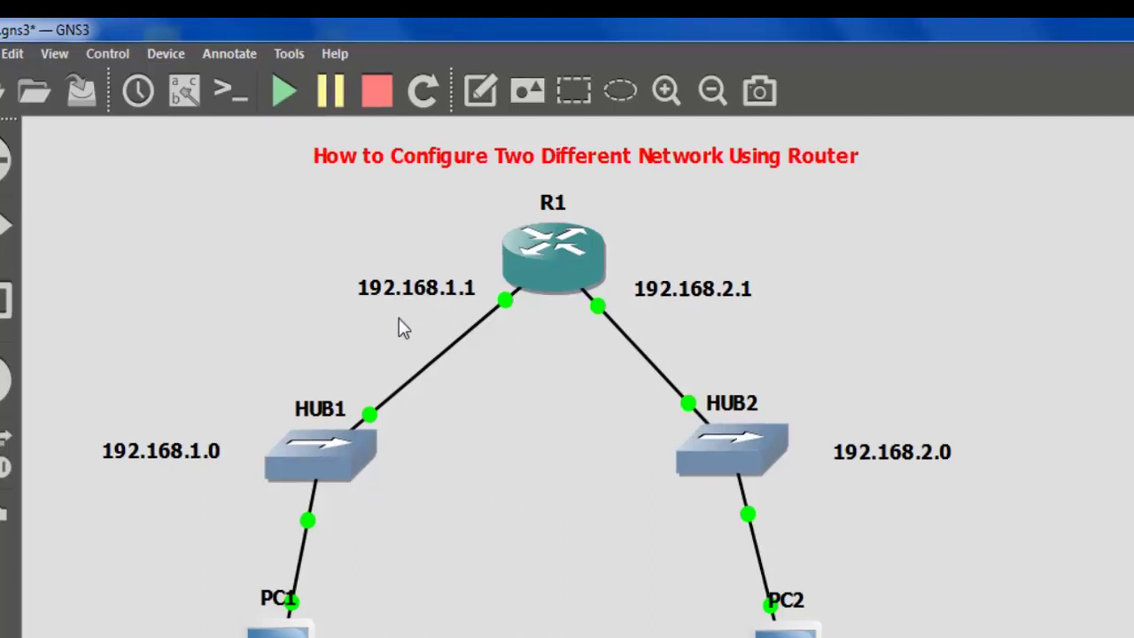
Step: Open PC2's VPCS console from the topology, leaving the network labels unchanged
double_click(128, 357)
left_click(487, 436)
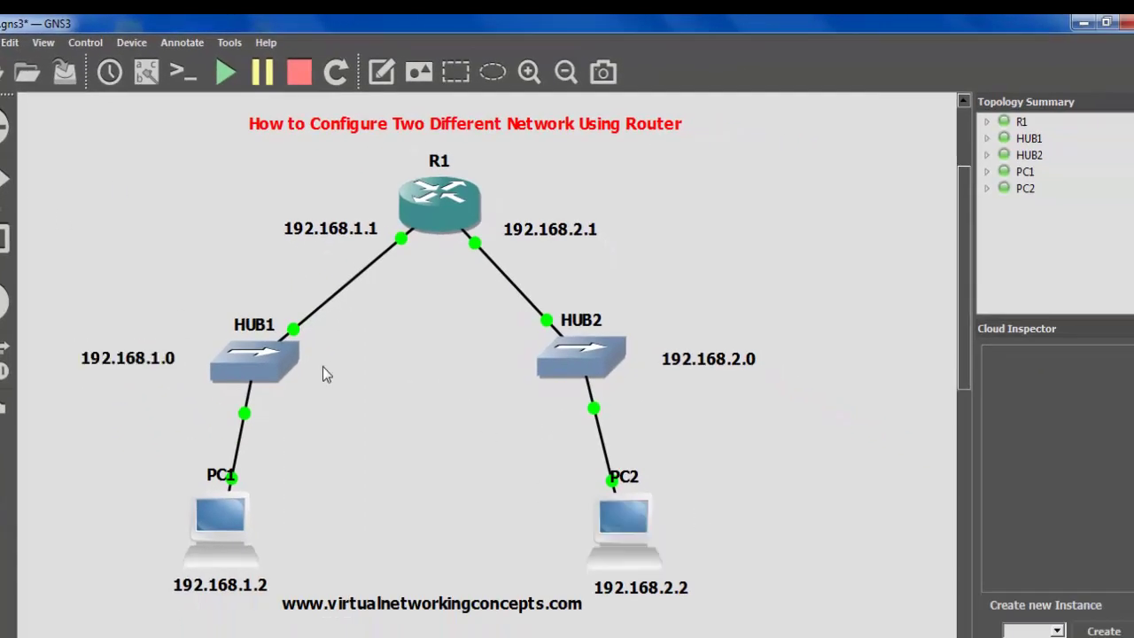
double_click(684, 357)
left_click(756, 432)
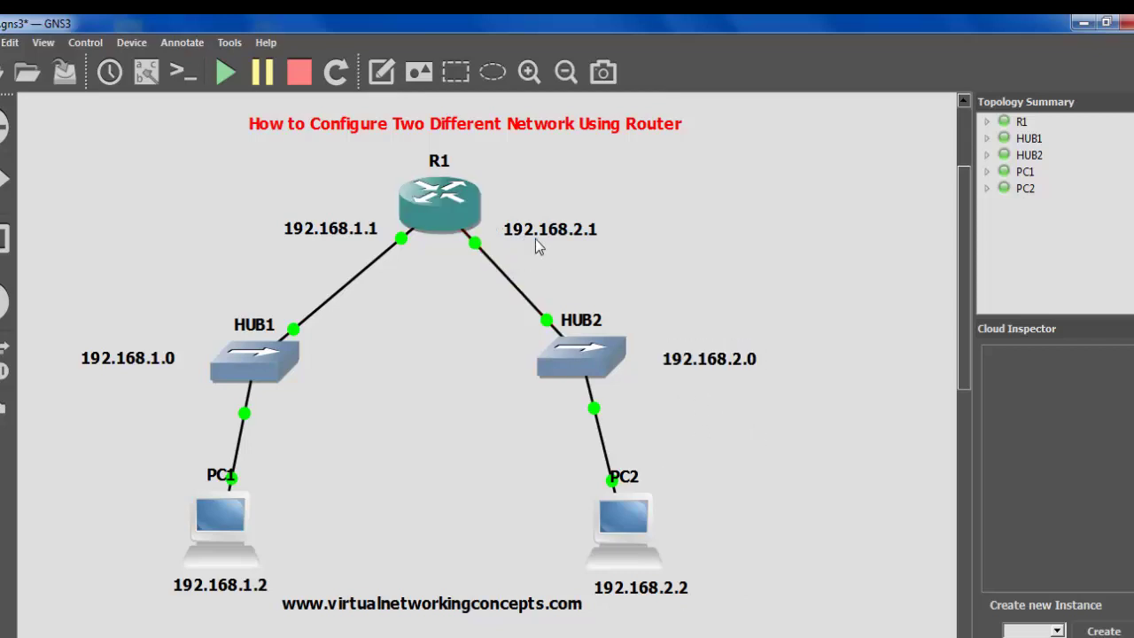
double_click(631, 514)
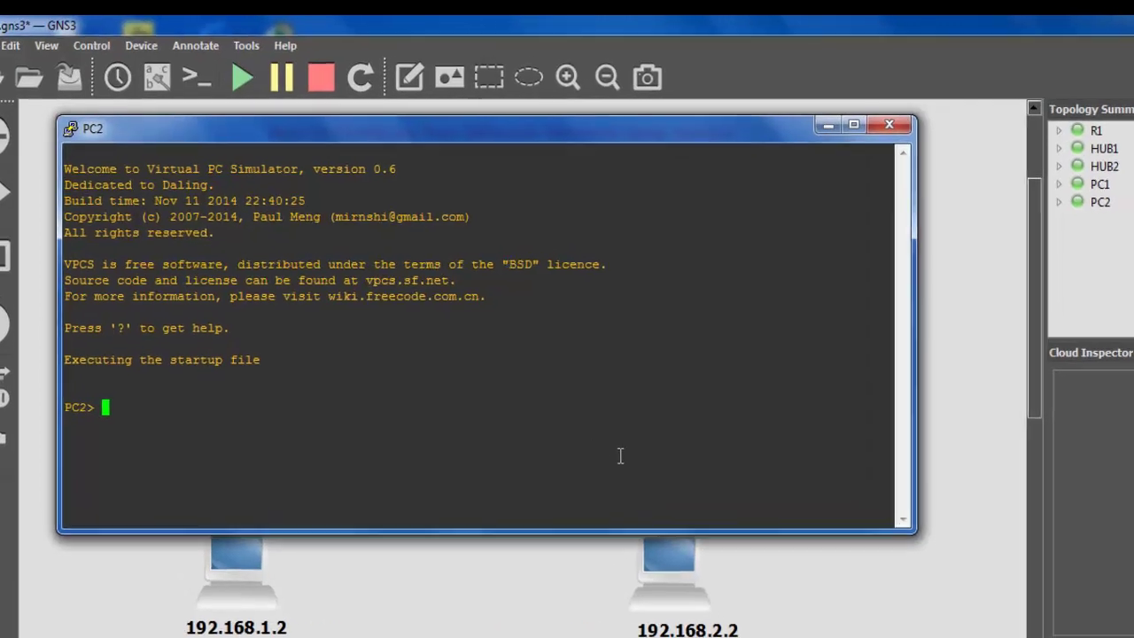
Step: Assign PC2 the address 192.168.2.2 255.255.255.0 with gateway 192.168.2.1
type("sh ip")
key("Return")
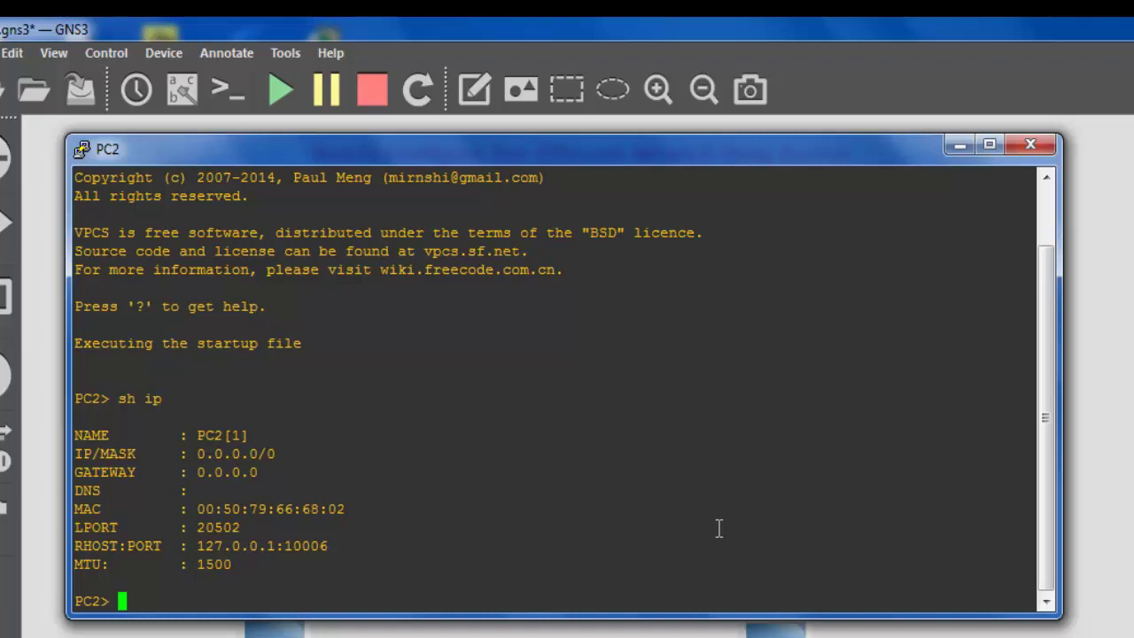
type("ip 192.168.2.2 2")
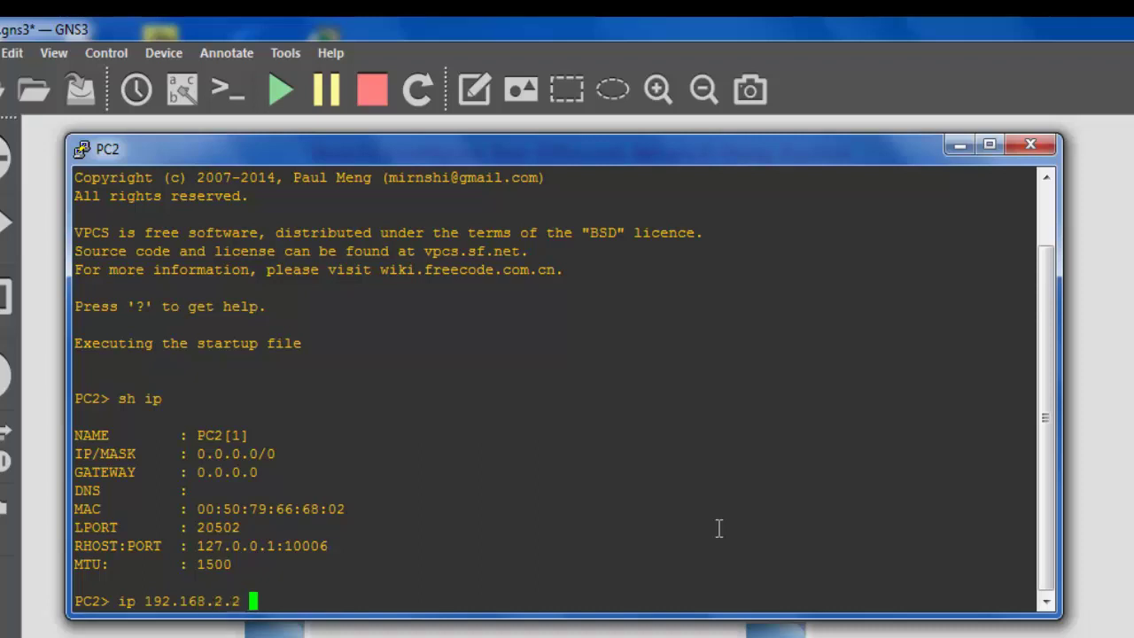
type("55.255.")
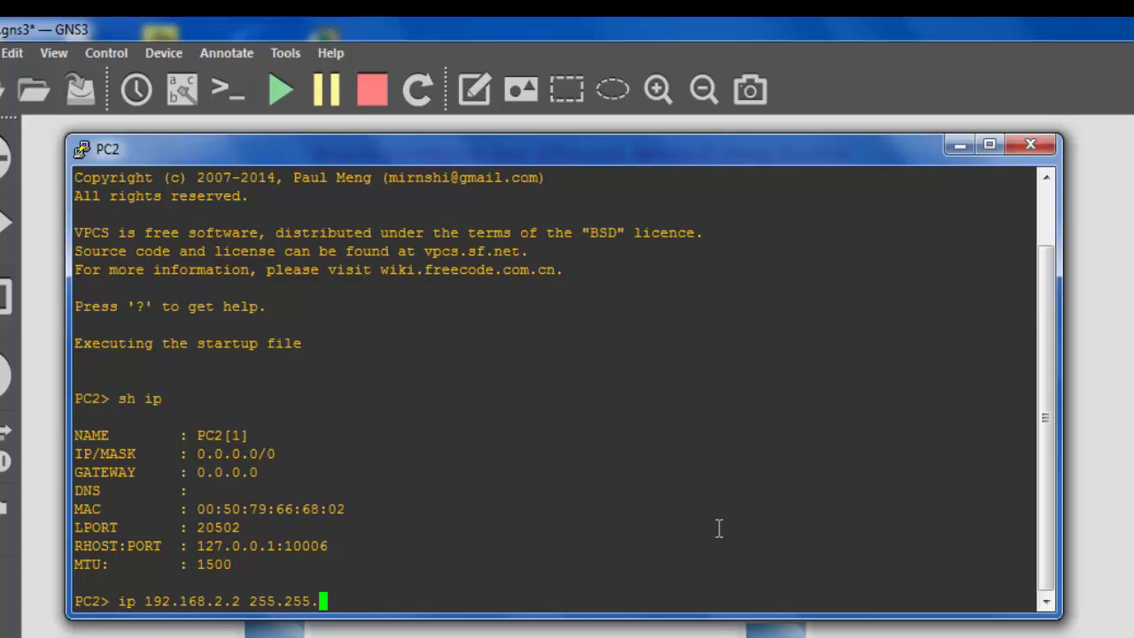
type("255.0 ")
type("192.168")
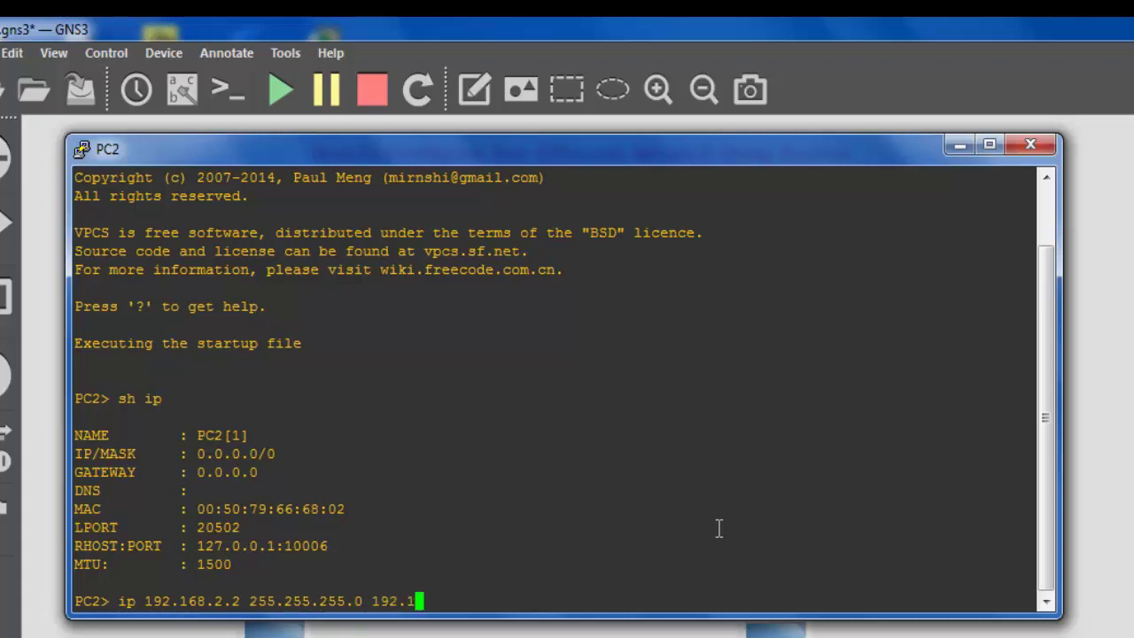
type(".2.1")
key("Return")
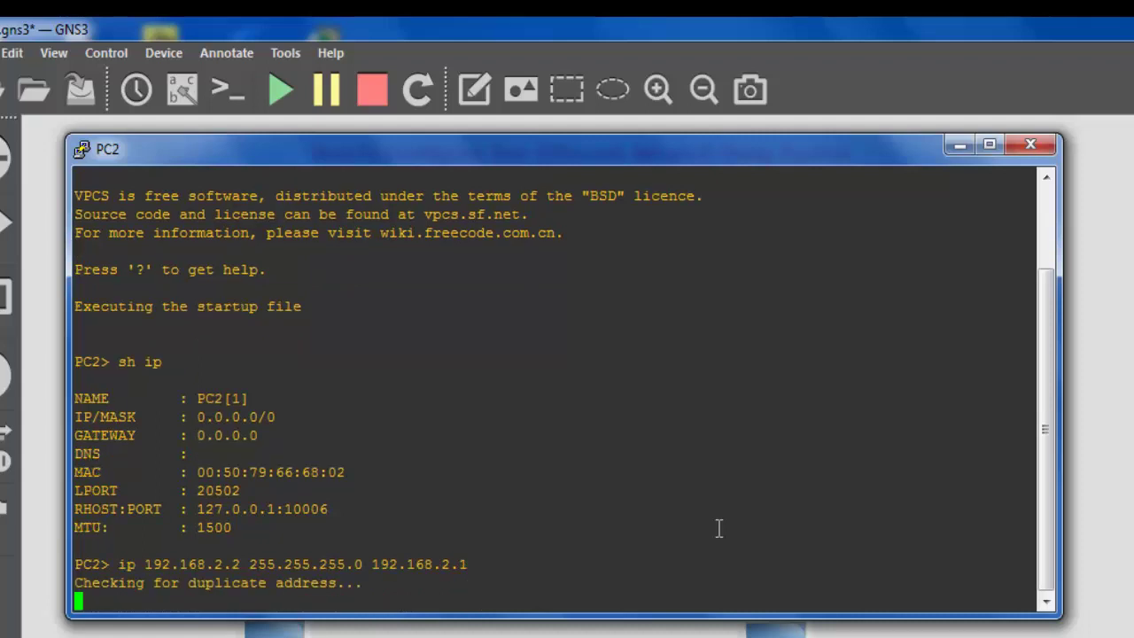
Step: Confirm PC2 shows 192.168.2.2/24 with gateway 192.168.2.1, then hide its console
type("sh ip")
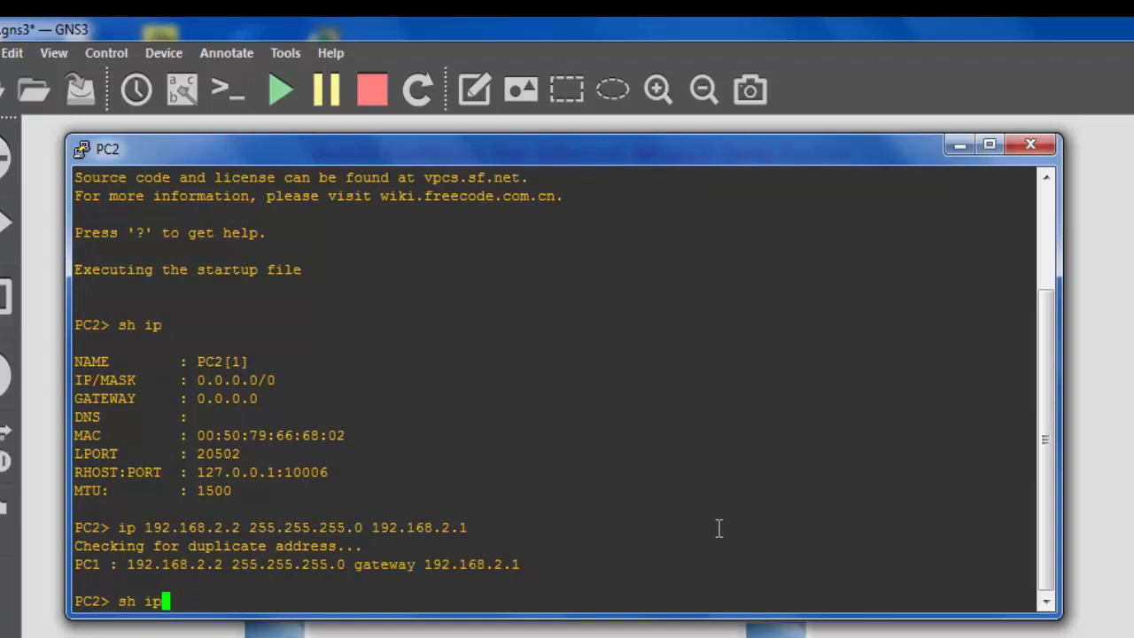
key("Return")
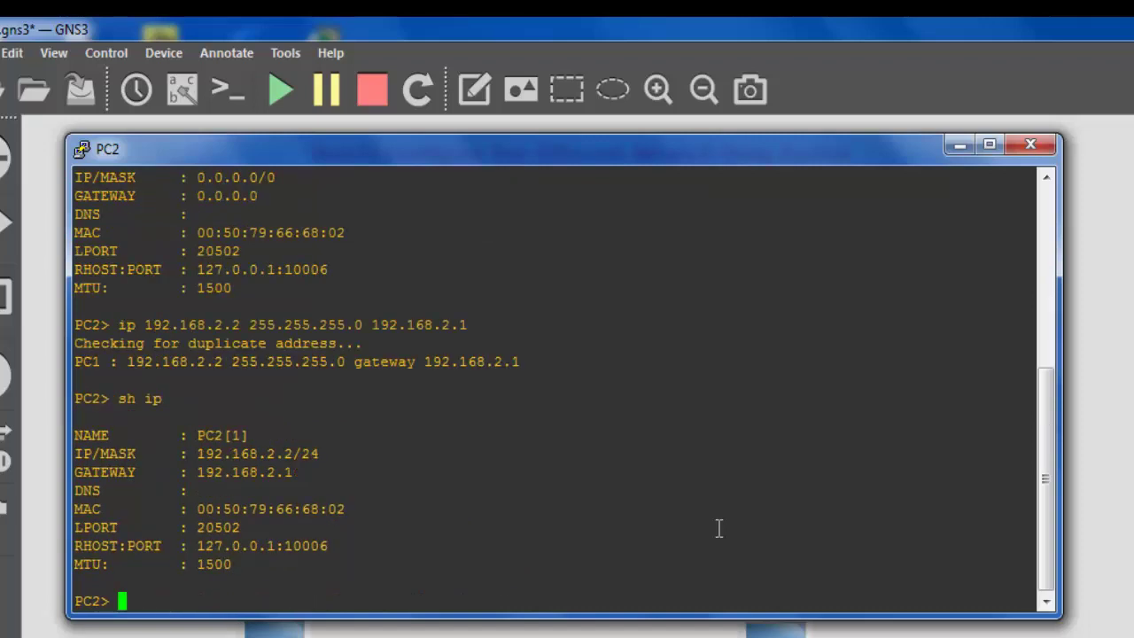
double_click(269, 456)
triple_click(324, 455)
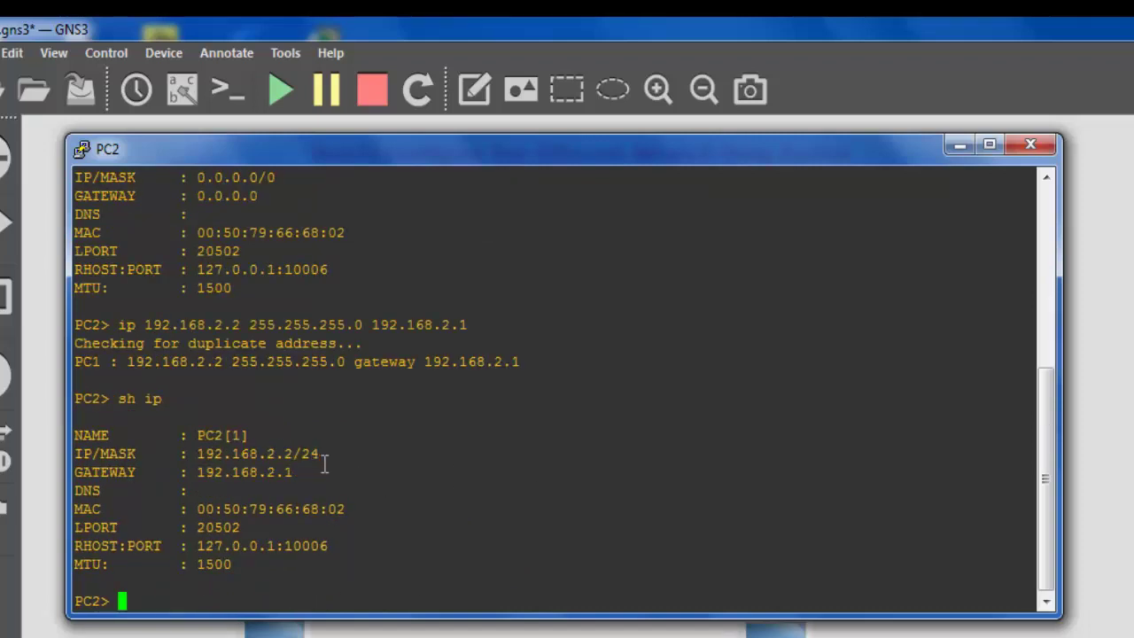
double_click(280, 477)
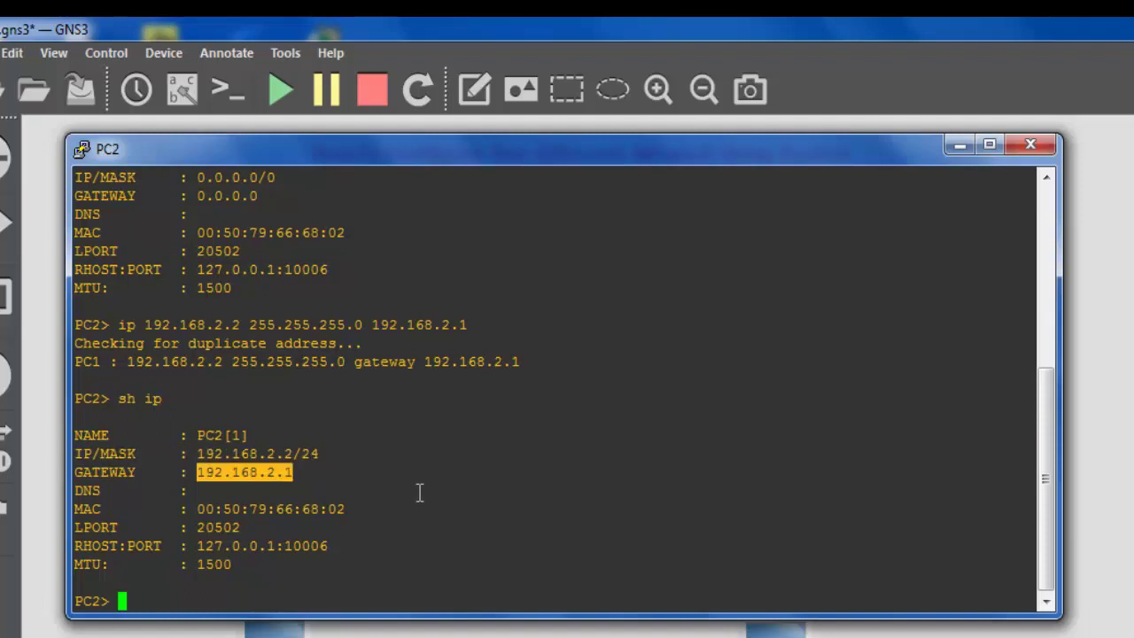
key("alt+Tab")
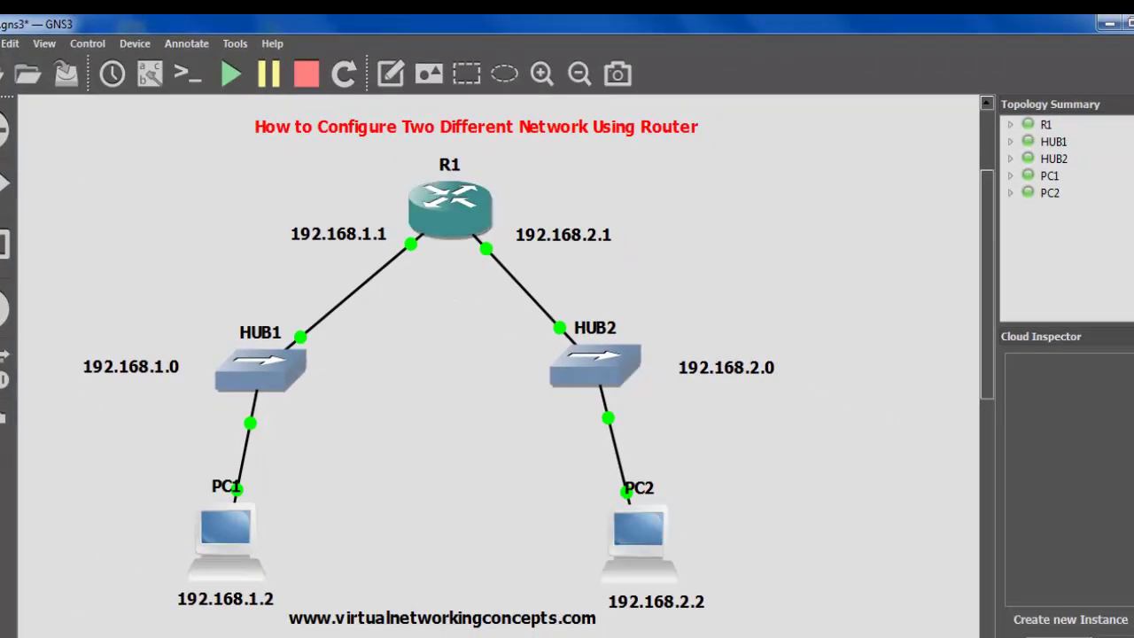
Step: Ping the gateway 192.168.2.1 from PC2's console
key("alt+Tab")
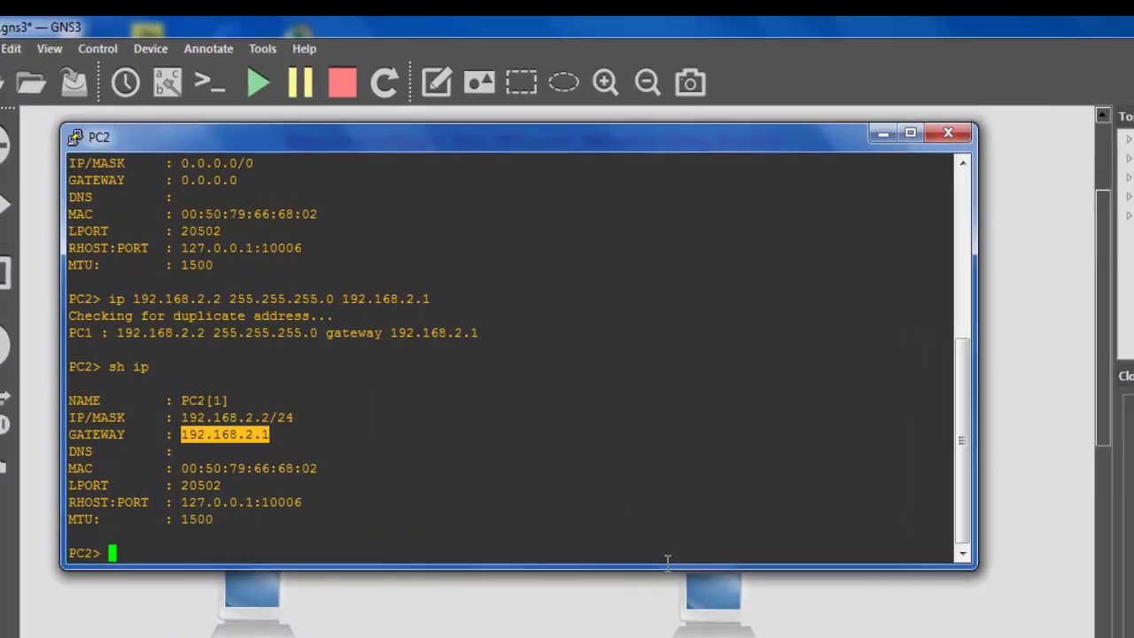
type("ping ")
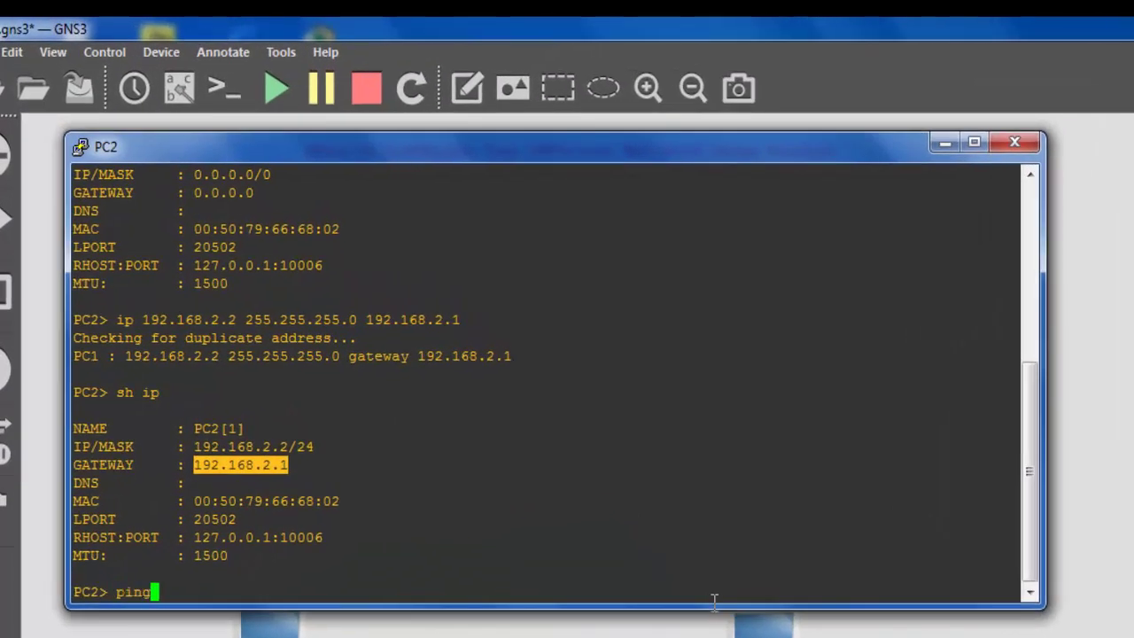
type("192.168.2.1")
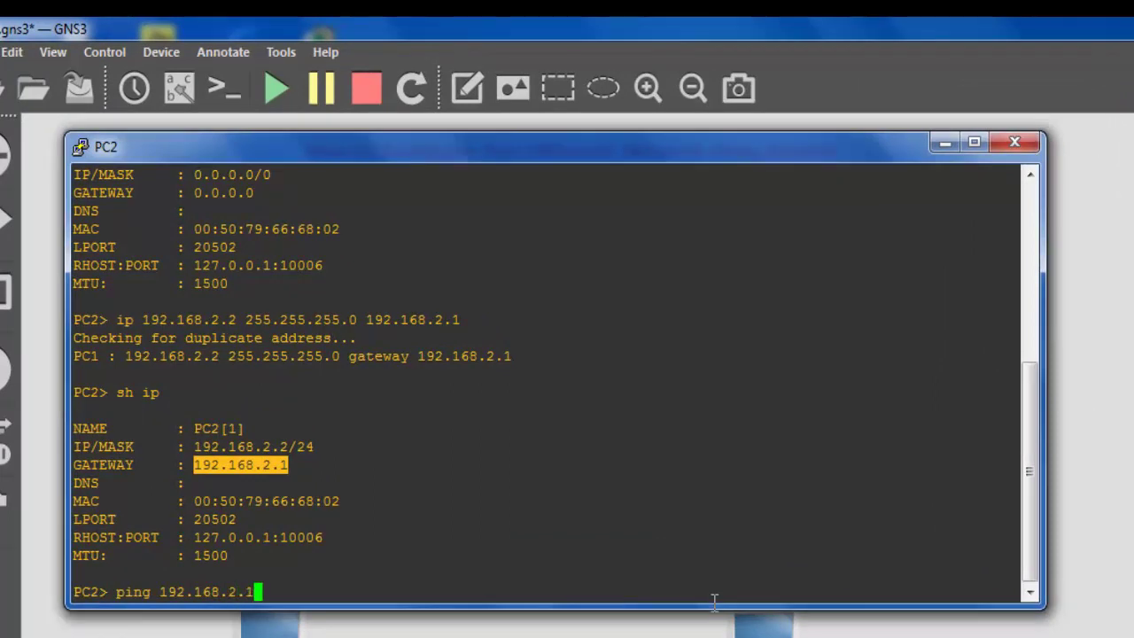
key("Return")
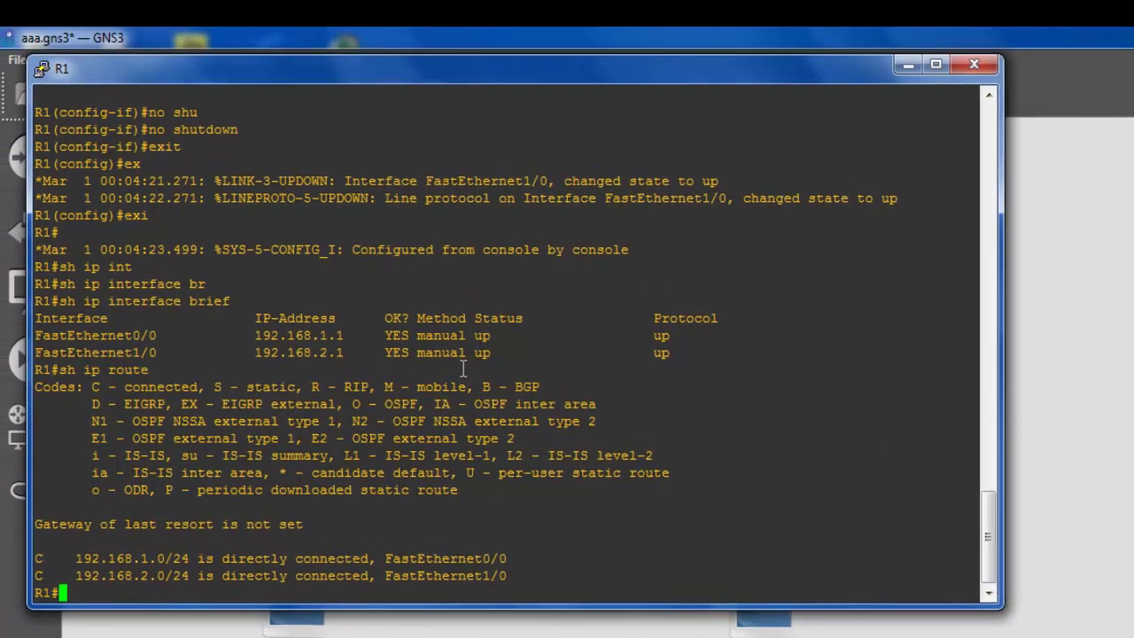
Step: From R1, ping PC1 at 192.168.1.2 and PC2 at 192.168.2.2
type("ping 192.168.1.")
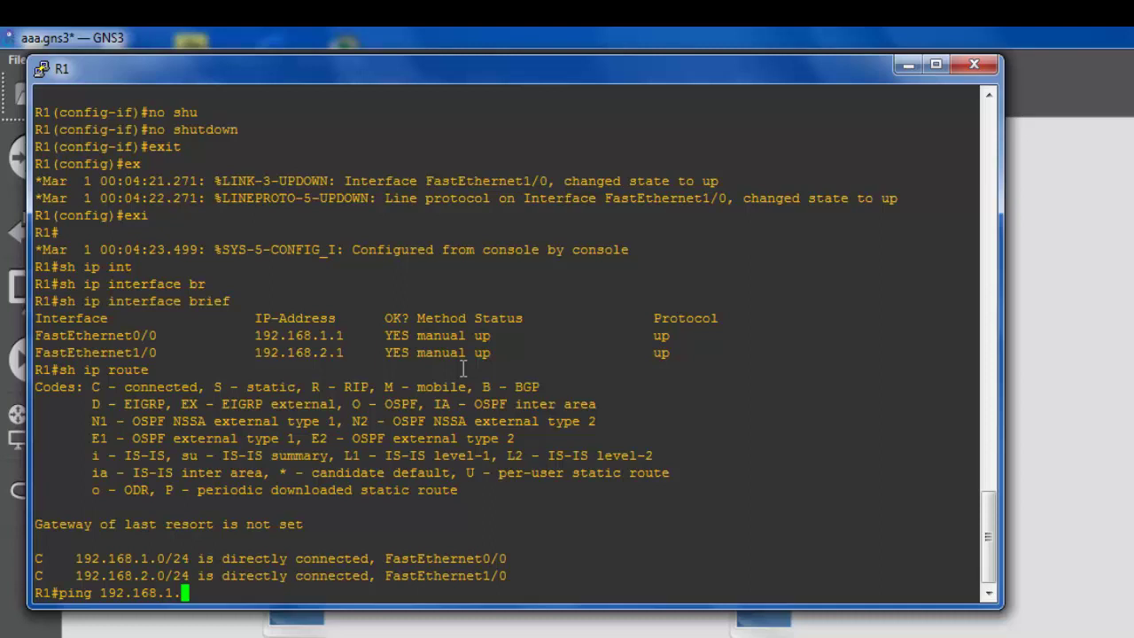
type("2")
key("Return")
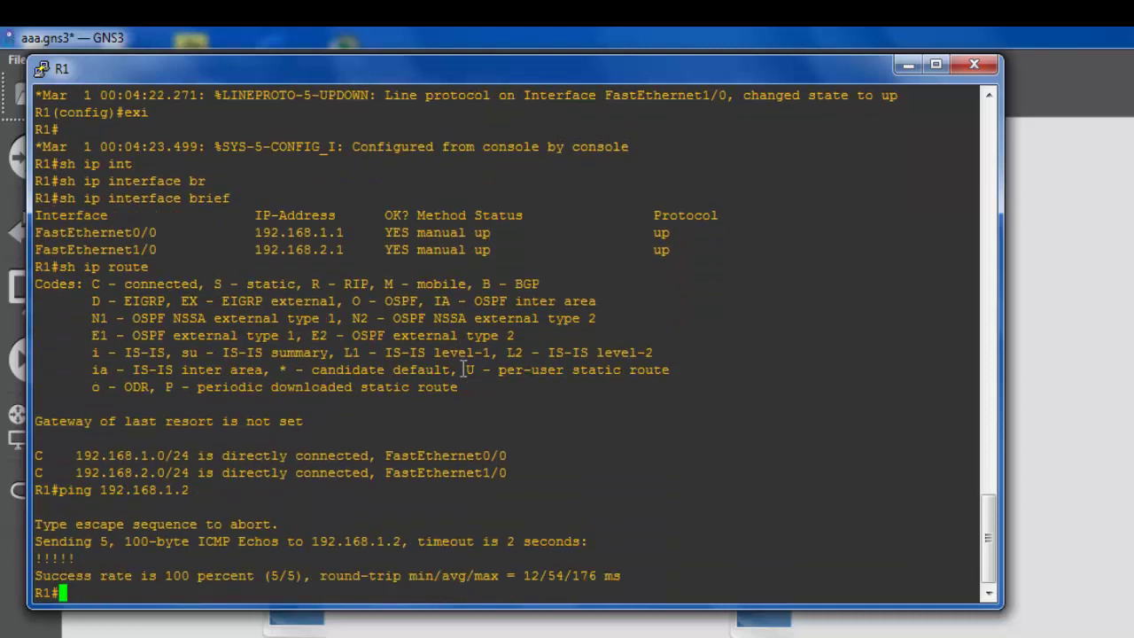
key("Up")
key("BackSpace")
key("BackSpace")
key("BackSpace")
type("2.2")
key("Return")
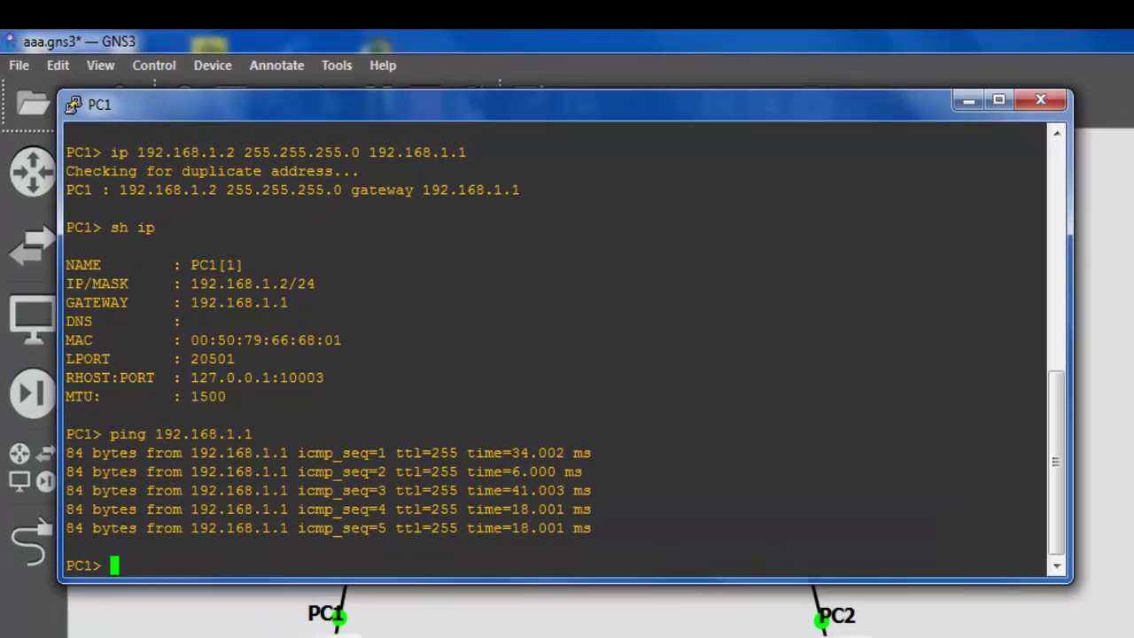
Step: Ping PC2 at 192.168.2.2 from PC1 across the router
double_click(236, 287)
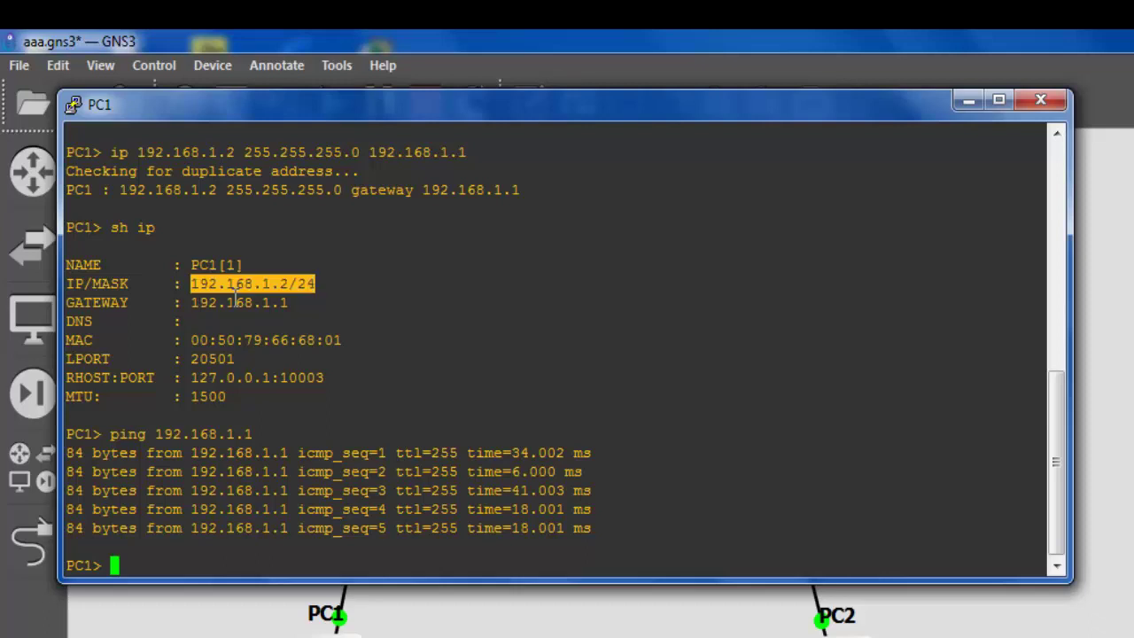
type("ping 192.168.2.2")
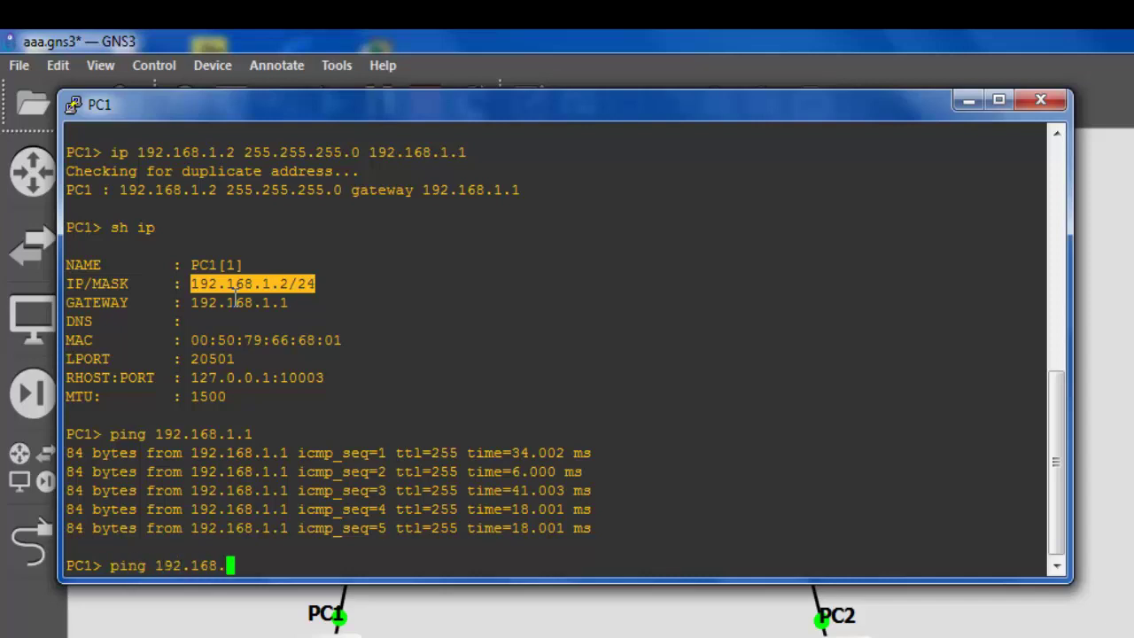
key("Return")
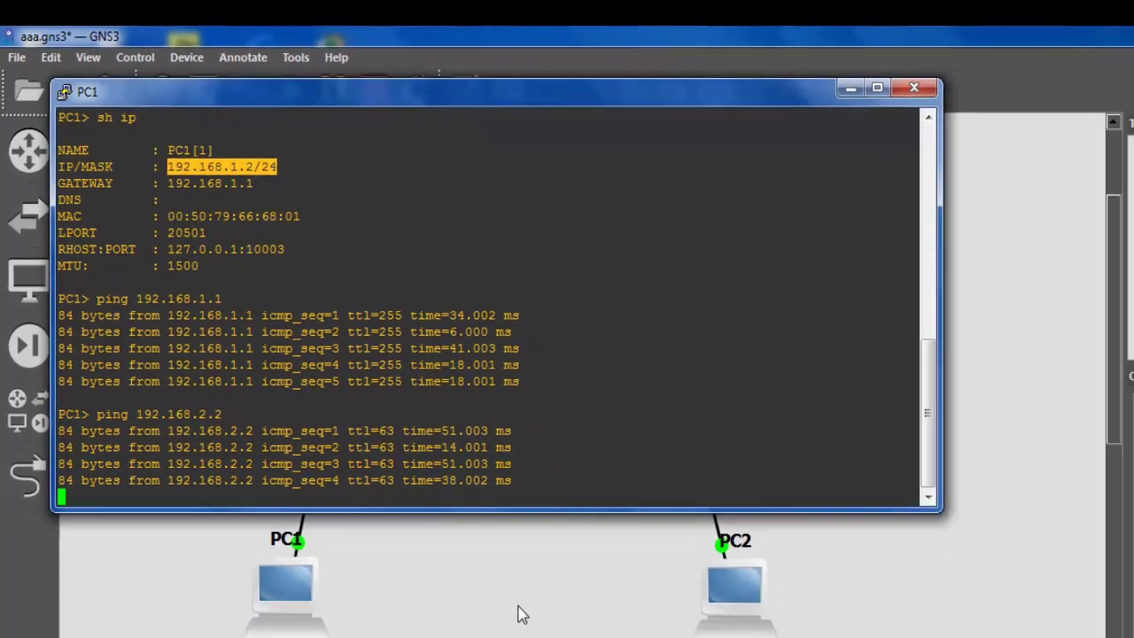
Step: From PC2's console, ping PC1 at 192.168.1.2
left_click(582, 523)
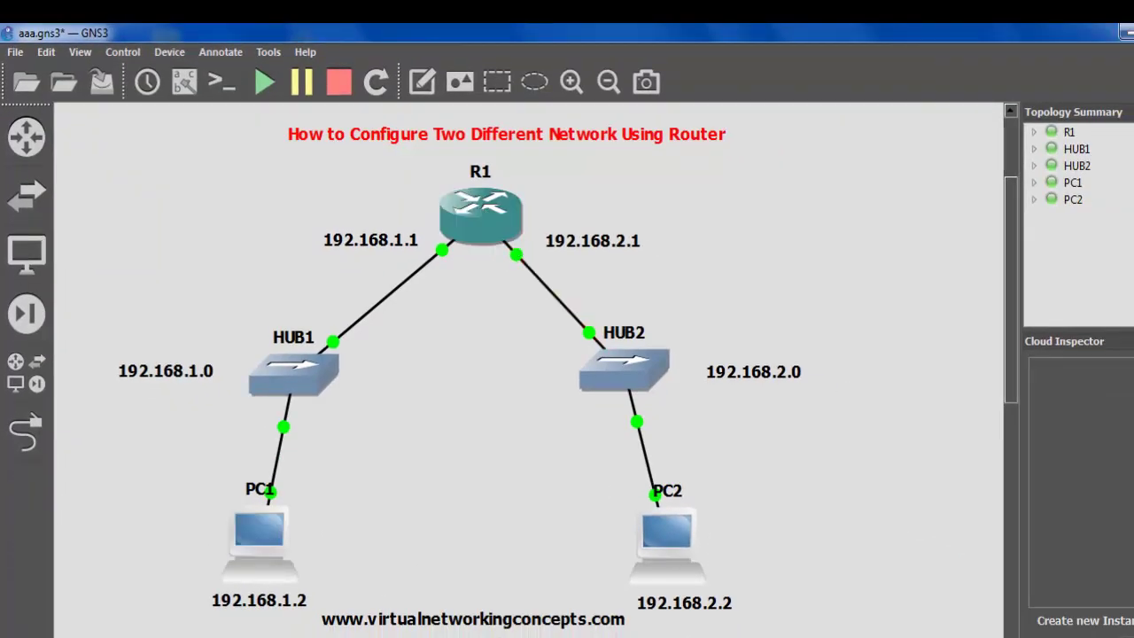
double_click(666, 532)
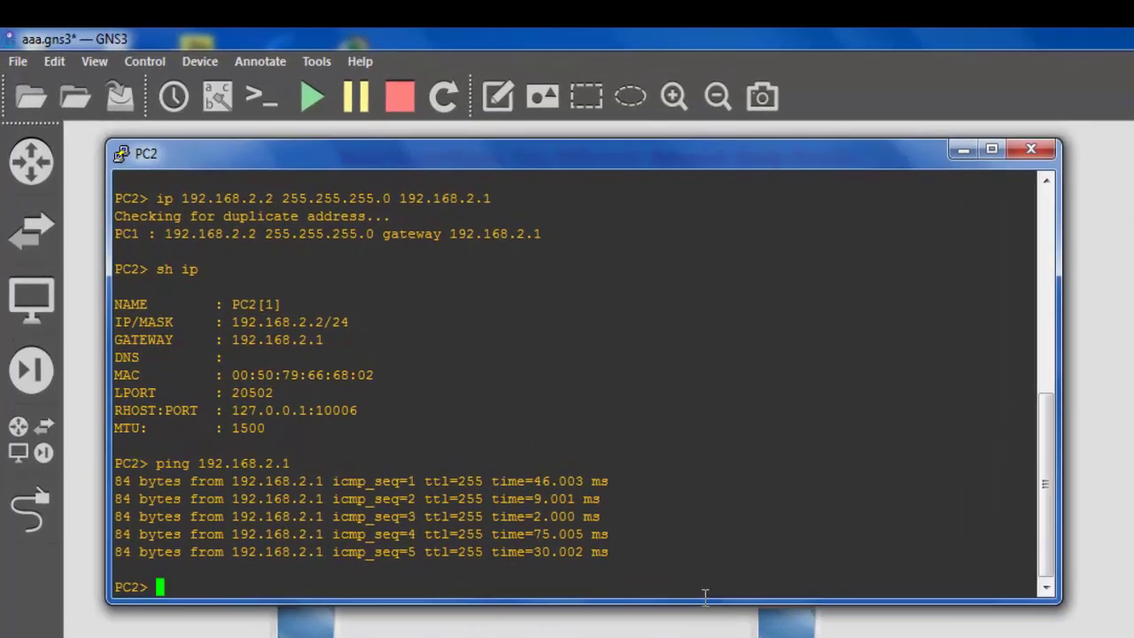
type("ping 192.168")
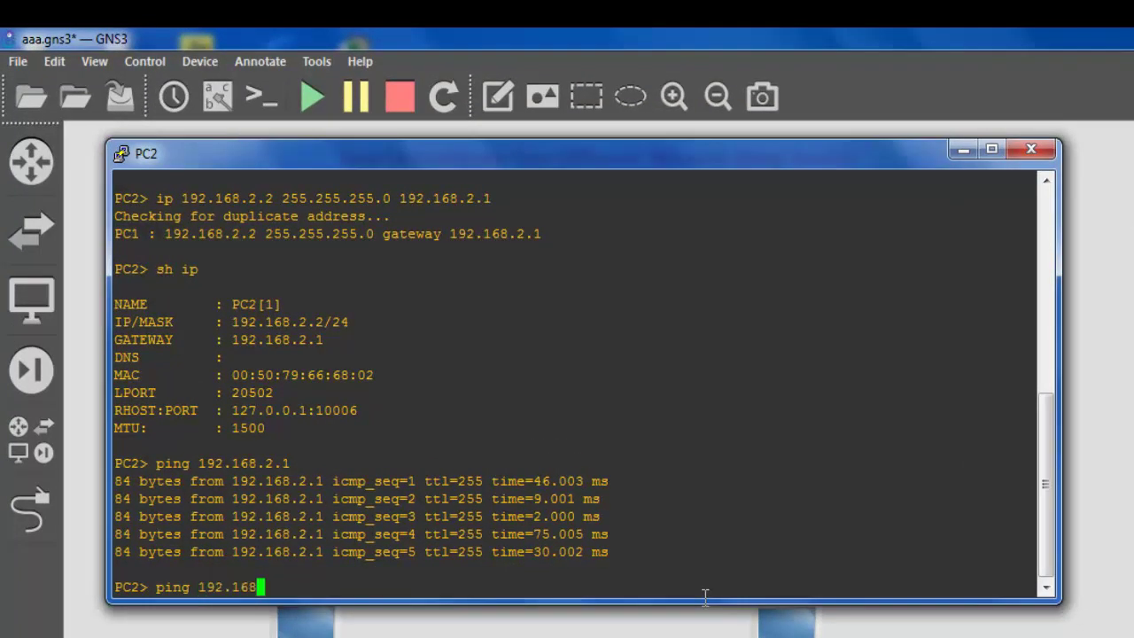
type(".1.2")
key("Return")
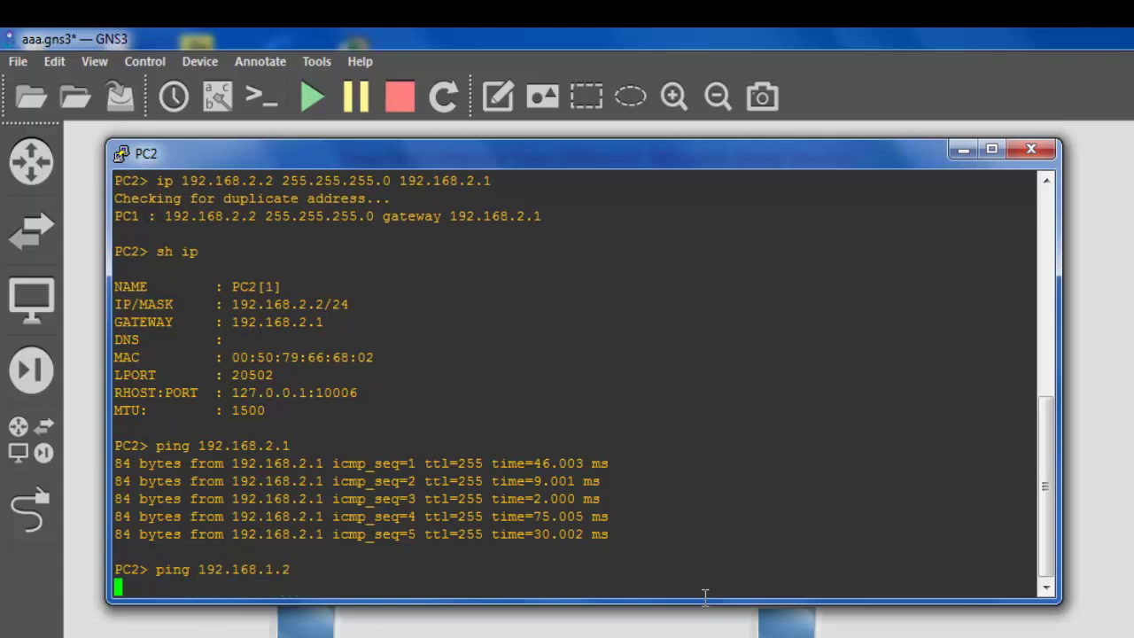